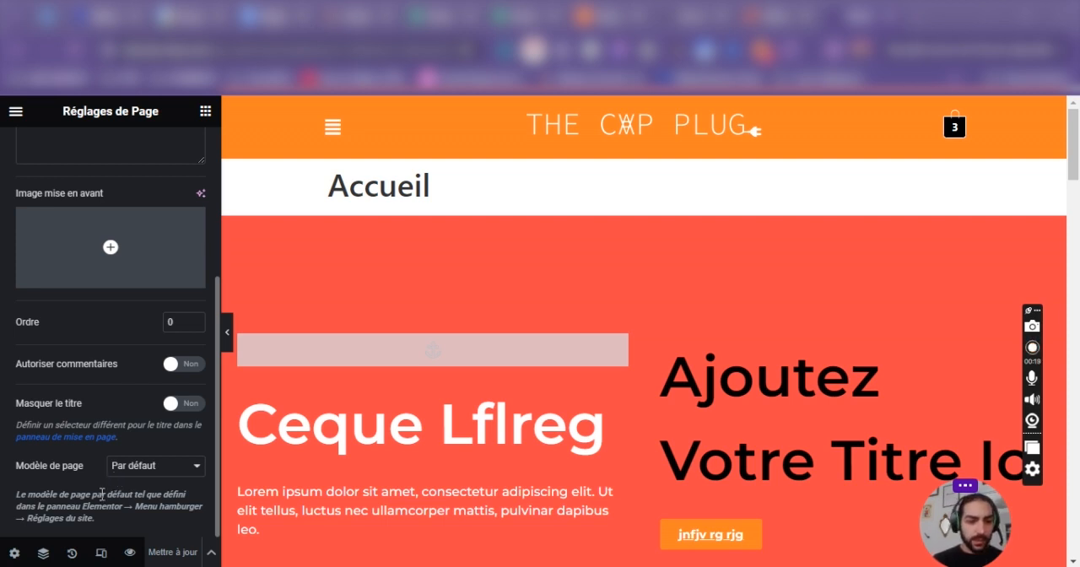
Show the responsive preview controls and review the page's general settings, including the hide-title option.
{"action": "left_click", "coordinate": [102, 553]}
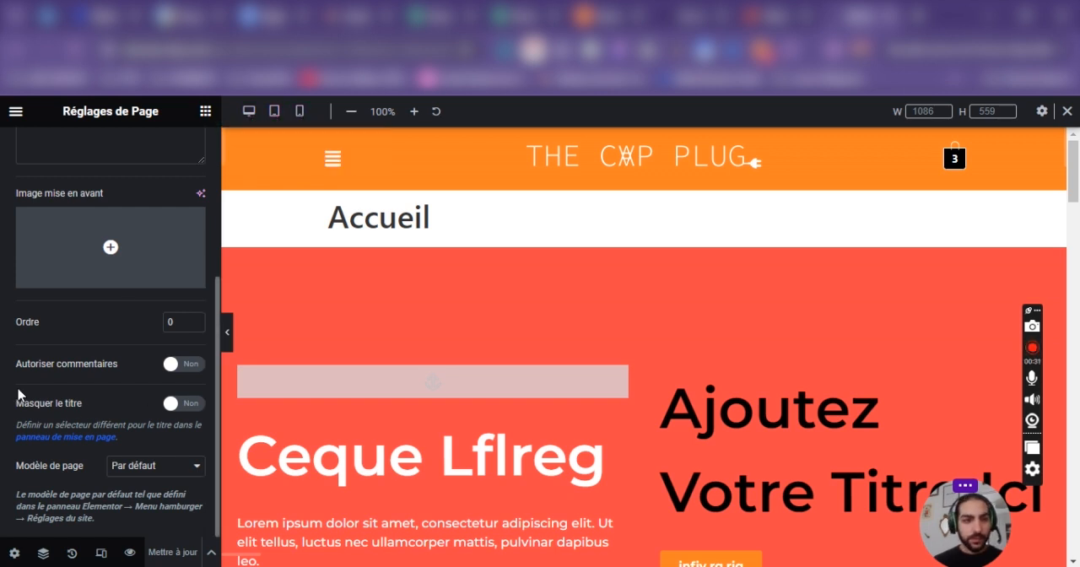
{"action": "scroll", "coordinate": [92, 409], "scroll_direction": "up", "scroll_amount": 5}
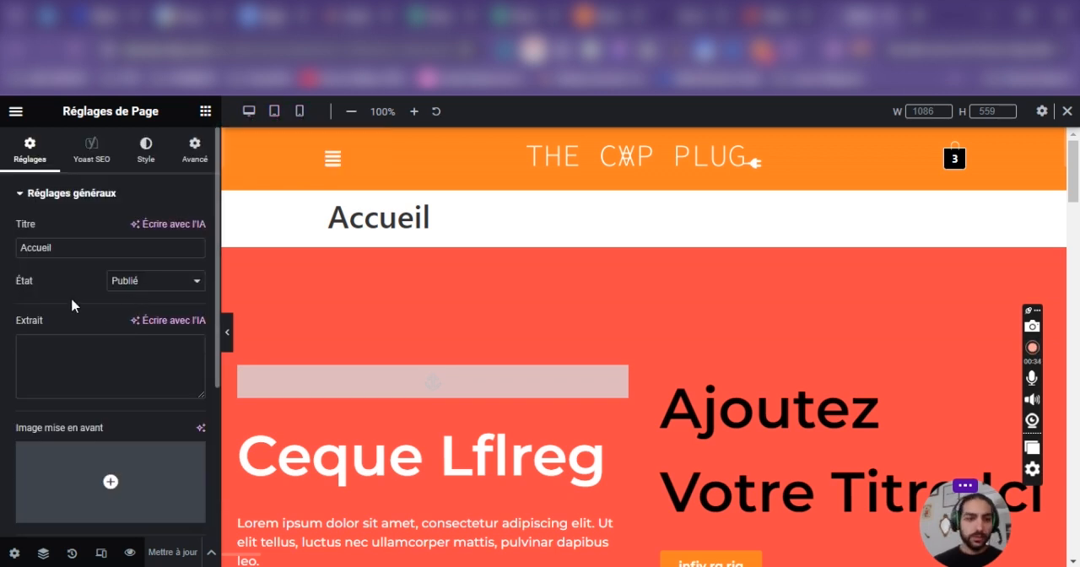
{"action": "scroll", "coordinate": [73, 305], "scroll_direction": "down", "scroll_amount": 3}
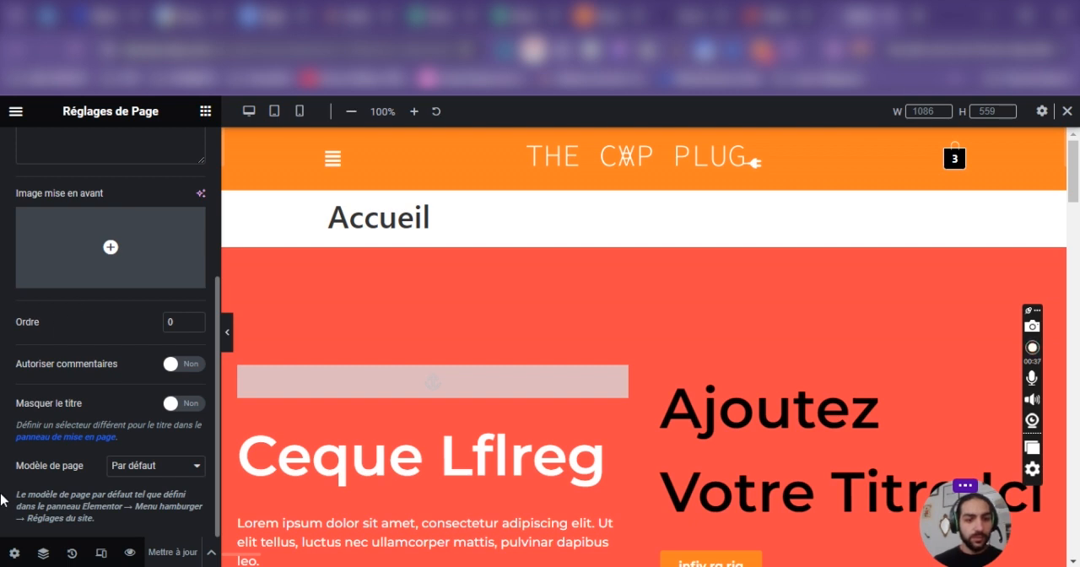
{"action": "scroll", "coordinate": [165, 413], "scroll_direction": "up", "scroll_amount": 3}
{"action": "scroll", "coordinate": [164, 419], "scroll_direction": "down", "scroll_amount": 3}
{"action": "left_click", "coordinate": [179, 404]}
{"action": "left_click", "coordinate": [179, 404]}
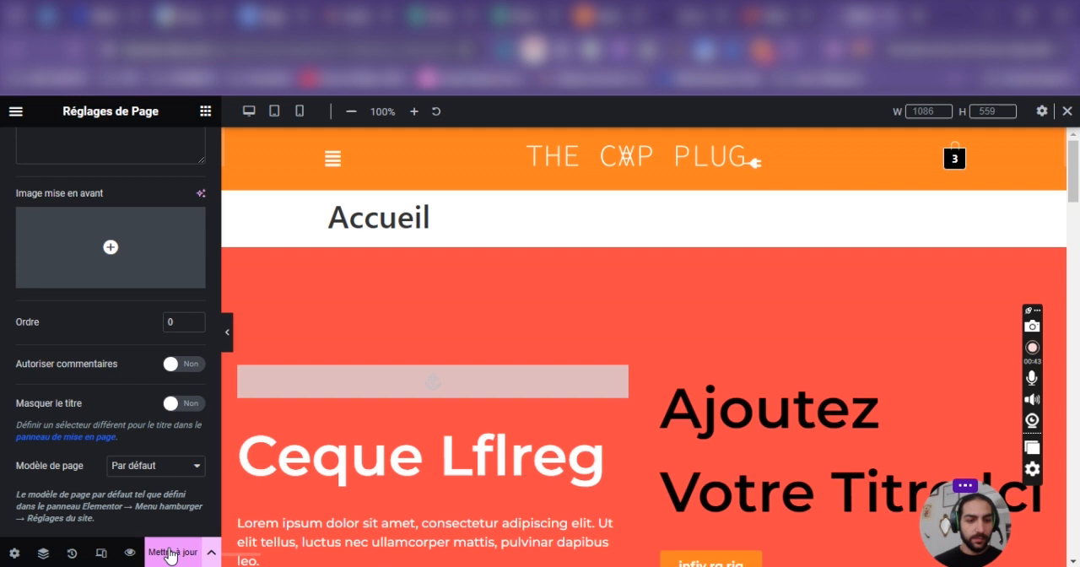
Open the site's layout settings and review the content width, container padding, gaps, page title selector and default layout.
{"action": "left_click", "coordinate": [16, 110]}
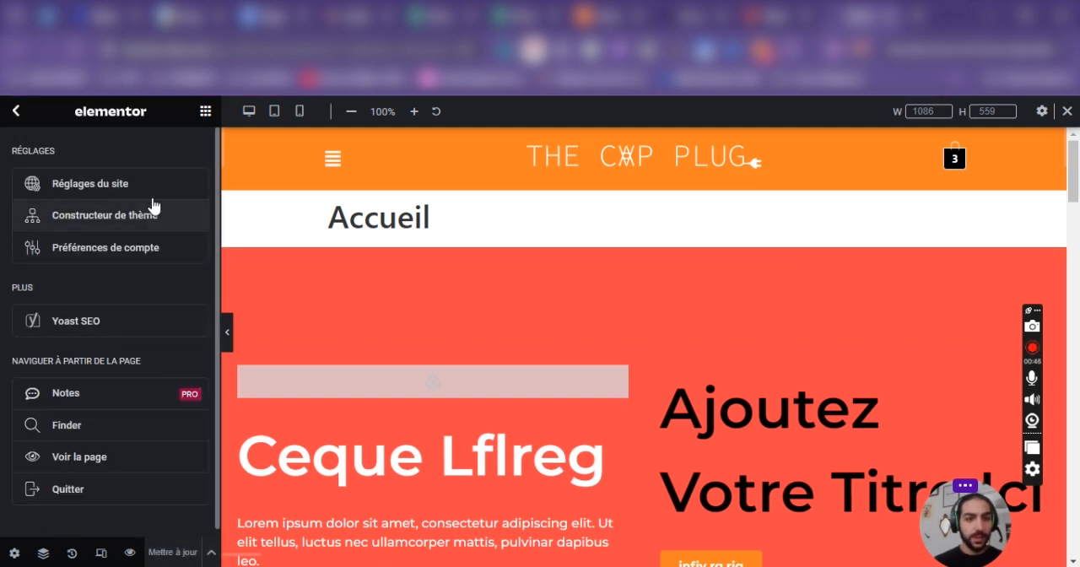
{"action": "left_click", "coordinate": [16, 110]}
{"action": "left_click", "coordinate": [13, 113]}
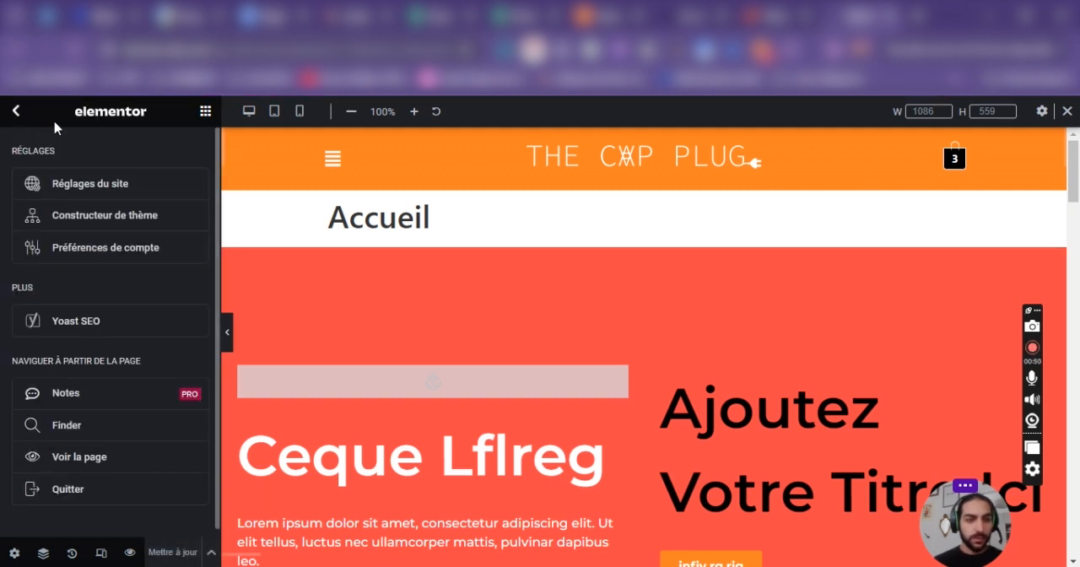
{"action": "left_click", "coordinate": [121, 186]}
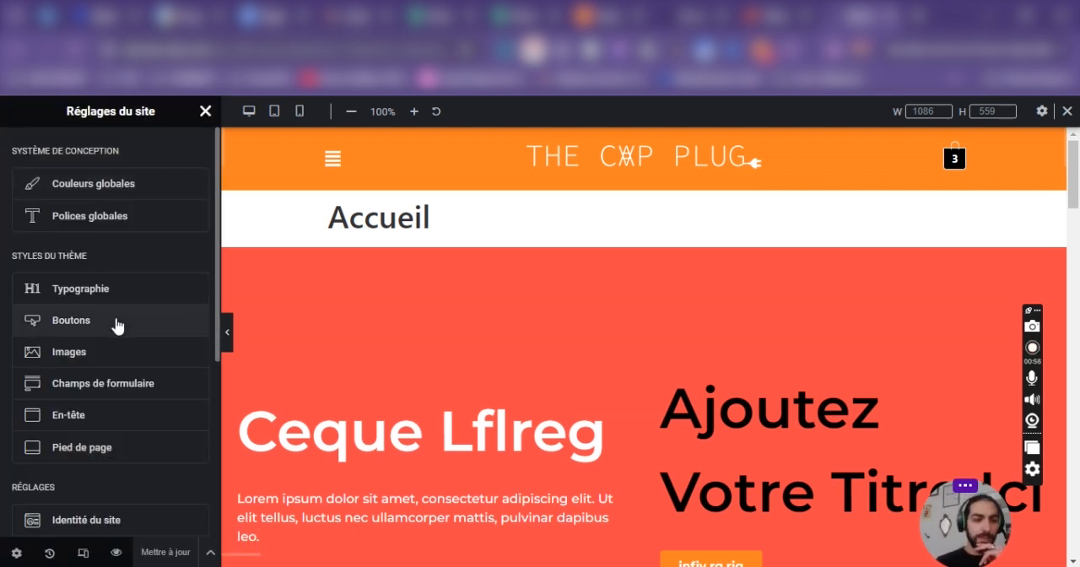
{"action": "scroll", "coordinate": [109, 354], "scroll_direction": "down", "scroll_amount": 2}
{"action": "left_click", "coordinate": [102, 420]}
{"action": "left_click", "coordinate": [36, 147]}
{"action": "left_click", "coordinate": [36, 147]}
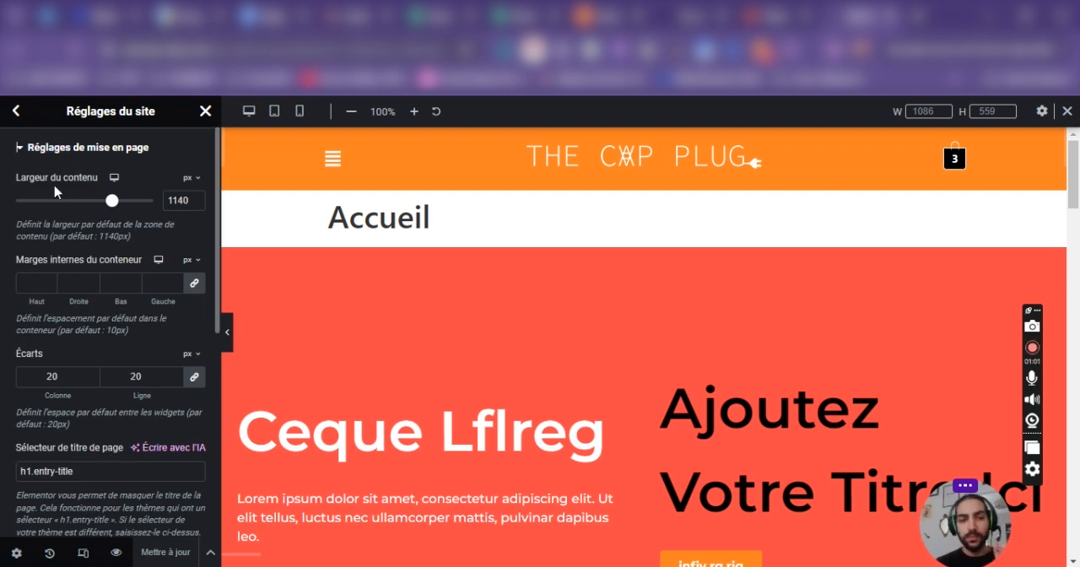
{"action": "scroll", "coordinate": [84, 282], "scroll_direction": "down", "scroll_amount": 3}
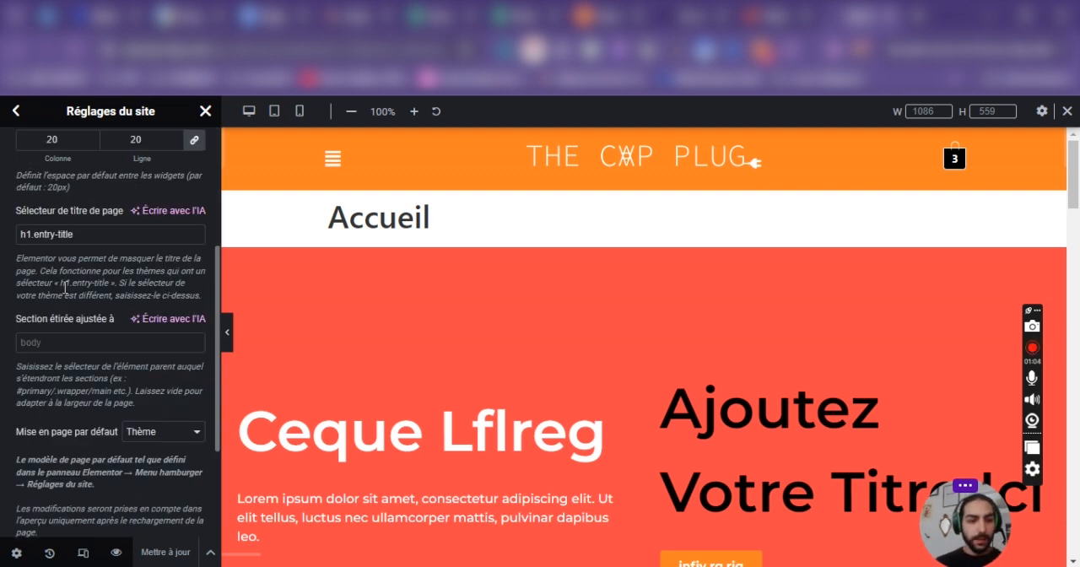
{"action": "scroll", "coordinate": [62, 290], "scroll_direction": "up", "scroll_amount": 1}
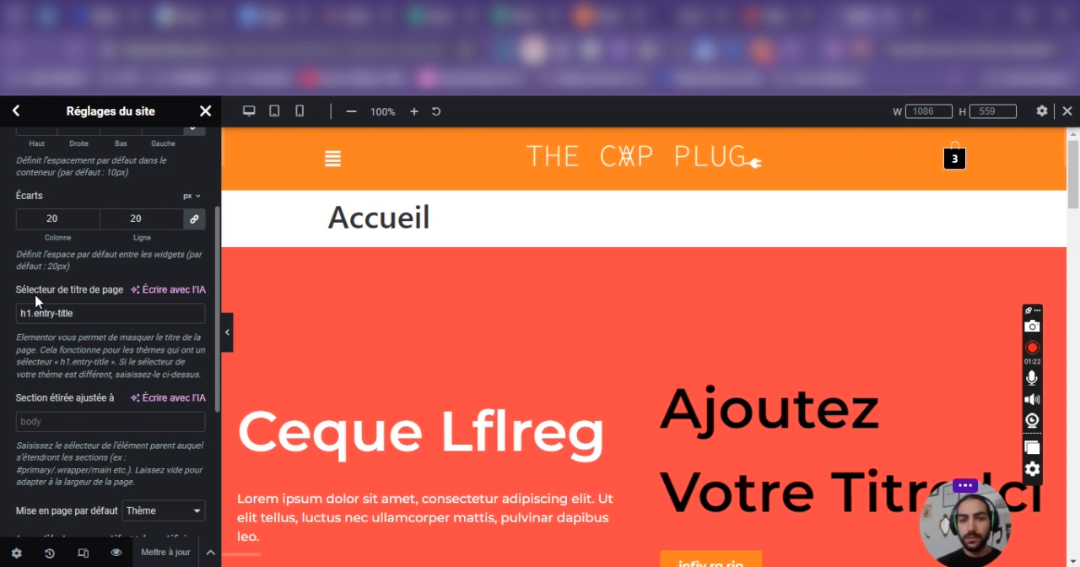
{"action": "scroll", "coordinate": [38, 304], "scroll_direction": "down", "scroll_amount": 5}
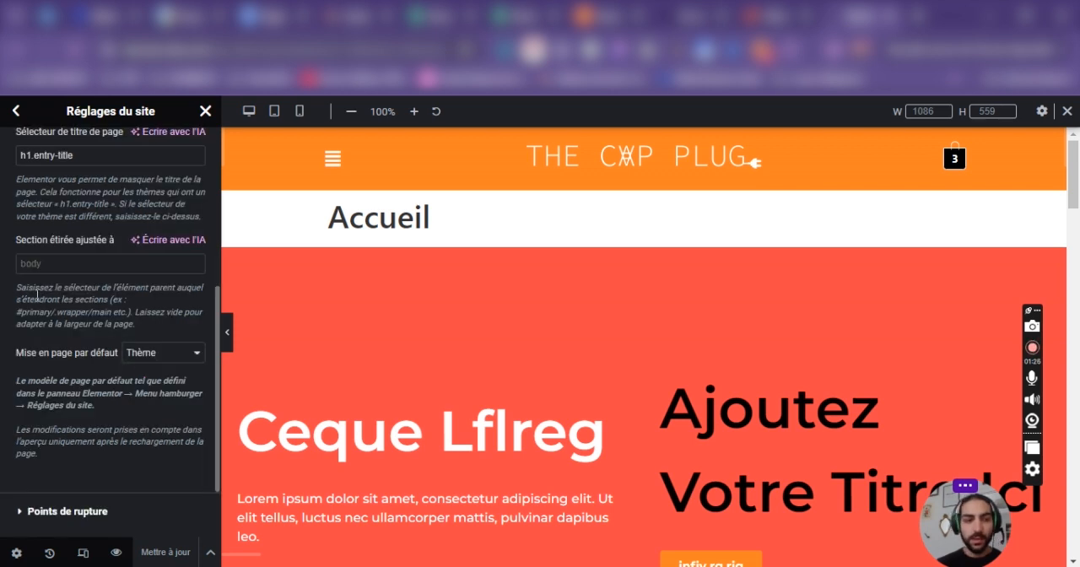
Open the site's breakpoint settings (Points de rupture) and view the breakpoints that can be activated.
{"action": "left_click", "coordinate": [85, 422]}
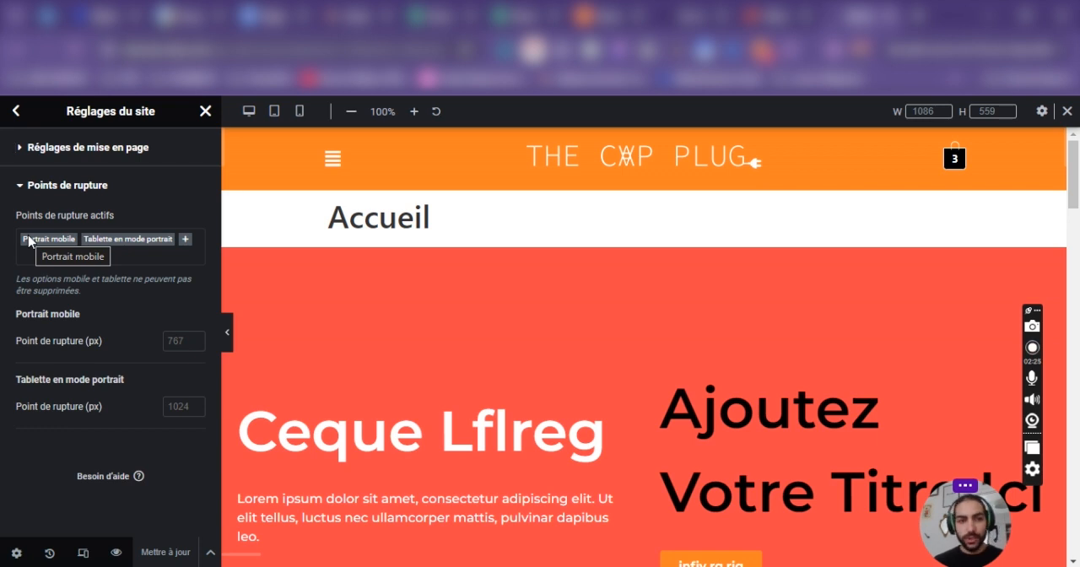
{"action": "left_click", "coordinate": [186, 240]}
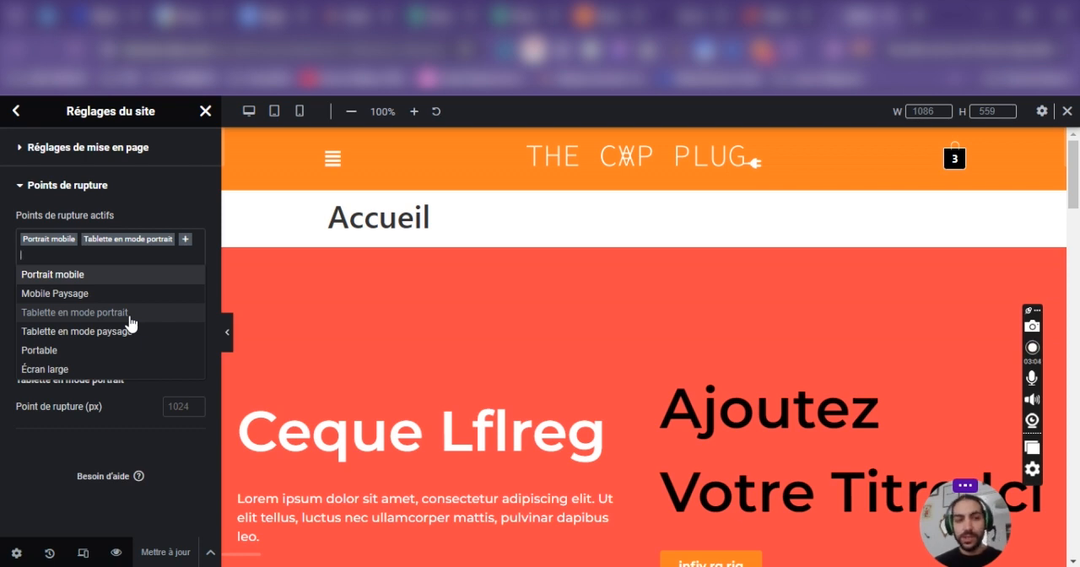
{"action": "left_click", "coordinate": [135, 187]}
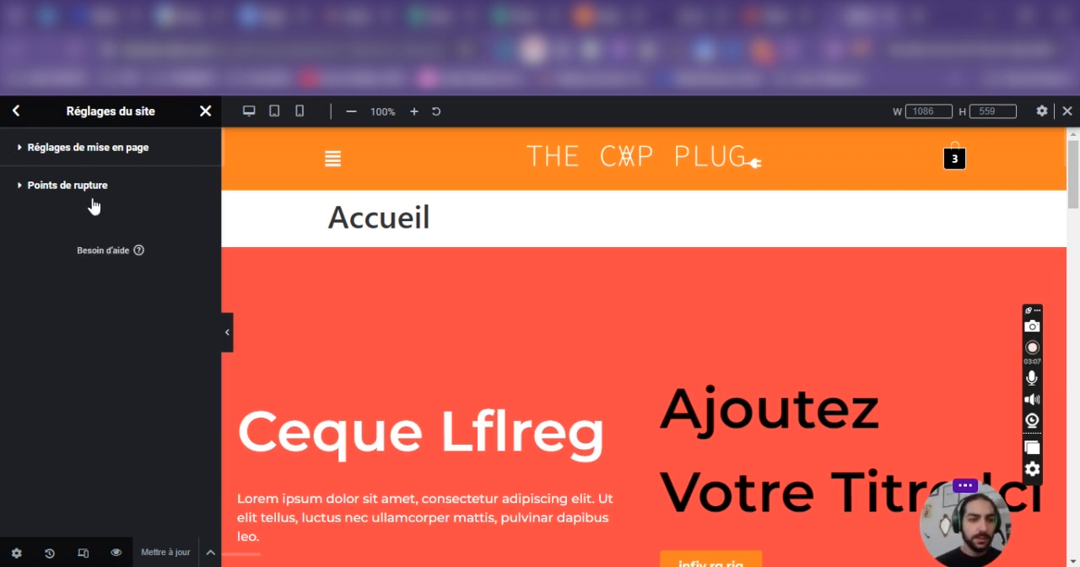
{"action": "left_click", "coordinate": [88, 187]}
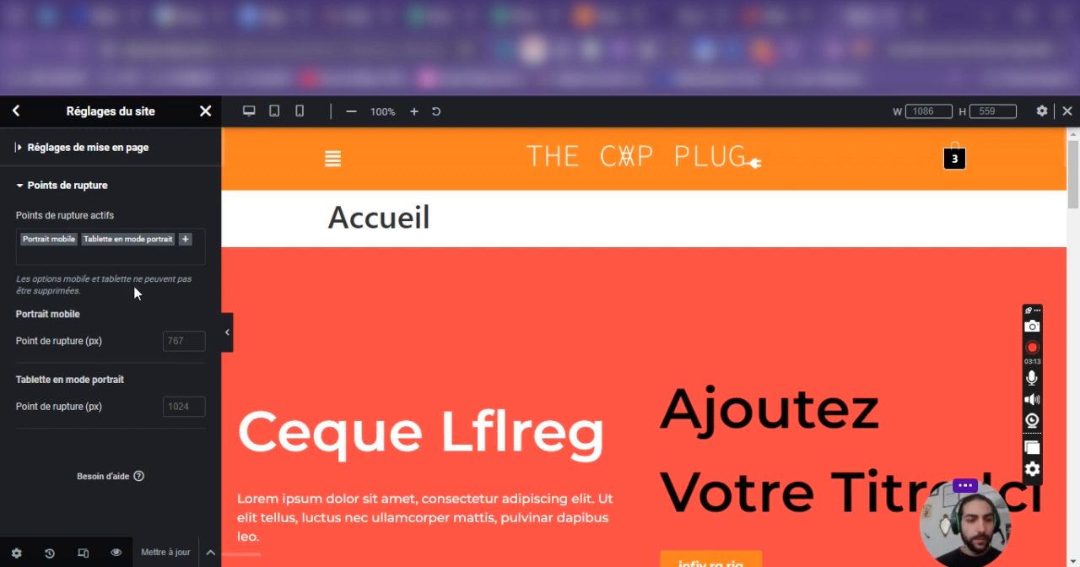
Add Mobile Paysage to the site's active breakpoints.
{"action": "left_click", "coordinate": [181, 240]}
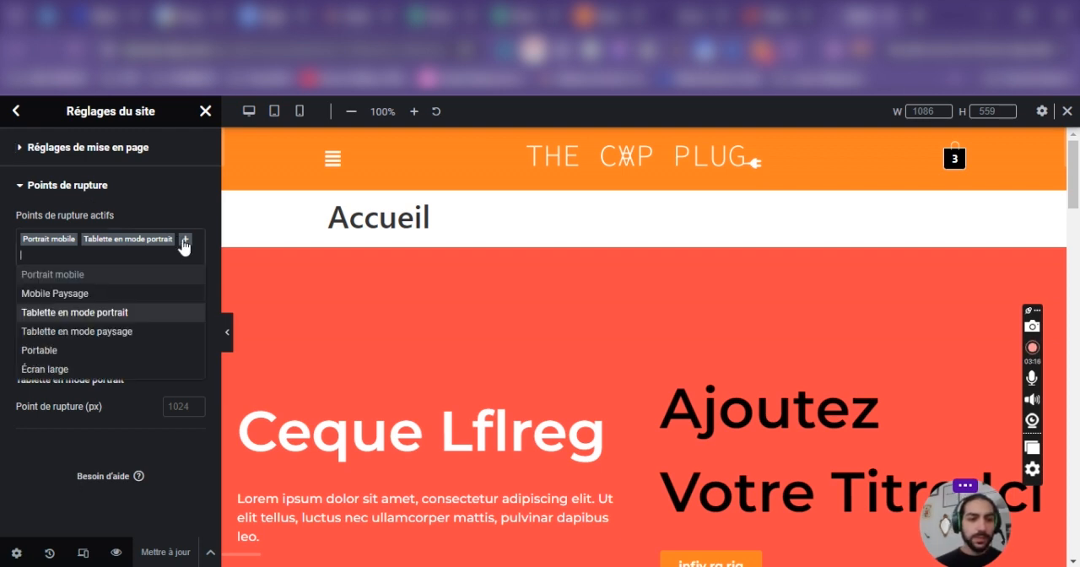
{"action": "left_click", "coordinate": [111, 292]}
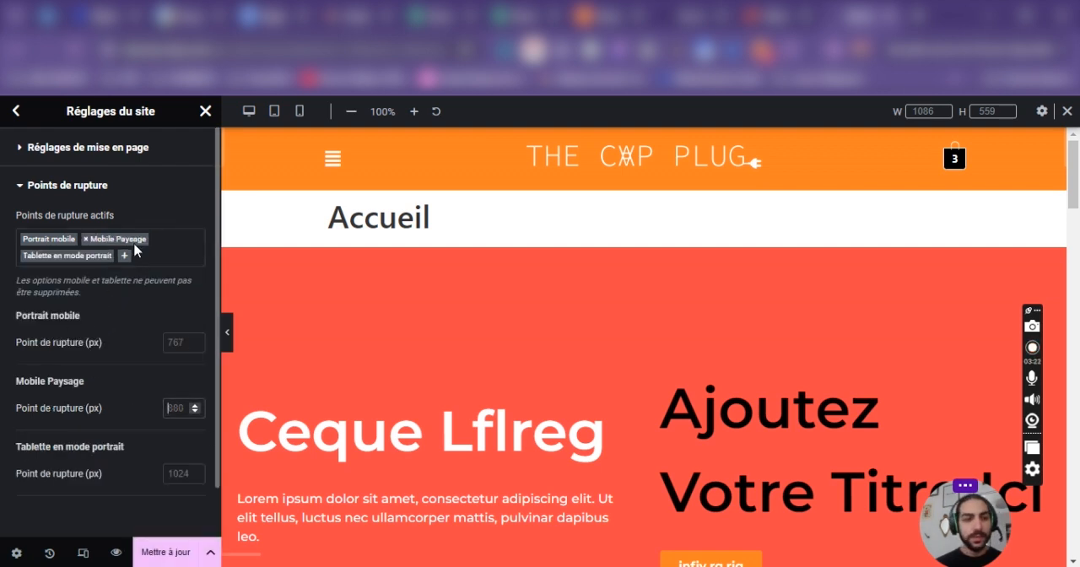
{"action": "left_click", "coordinate": [104, 256]}
{"action": "left_click", "coordinate": [101, 258]}
Remove the Mobile Paysage breakpoint from the active breakpoints.
{"action": "left_click", "coordinate": [37, 188]}
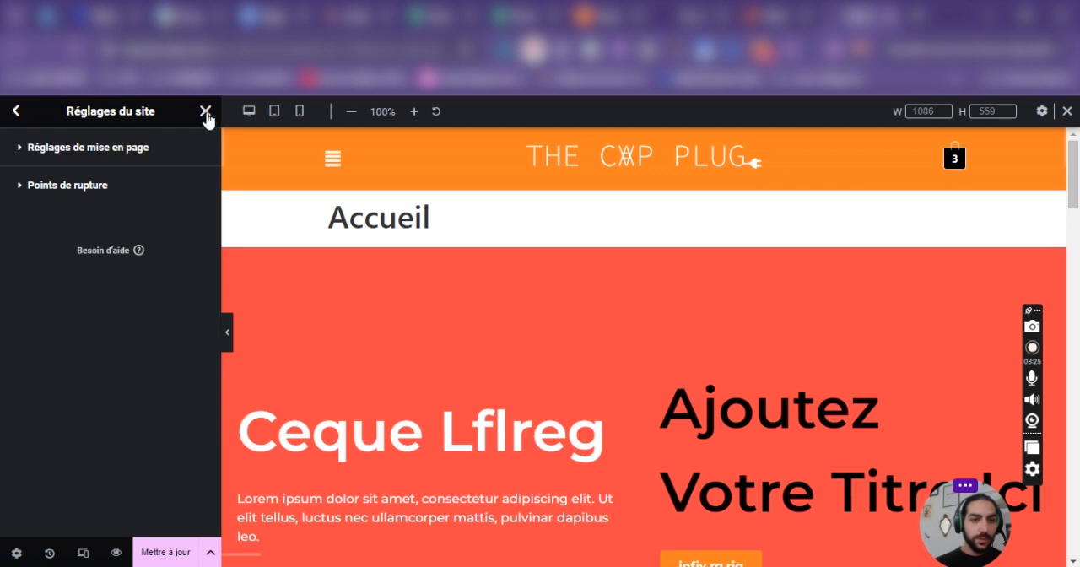
{"action": "left_click", "coordinate": [32, 194]}
{"action": "left_click", "coordinate": [99, 258]}
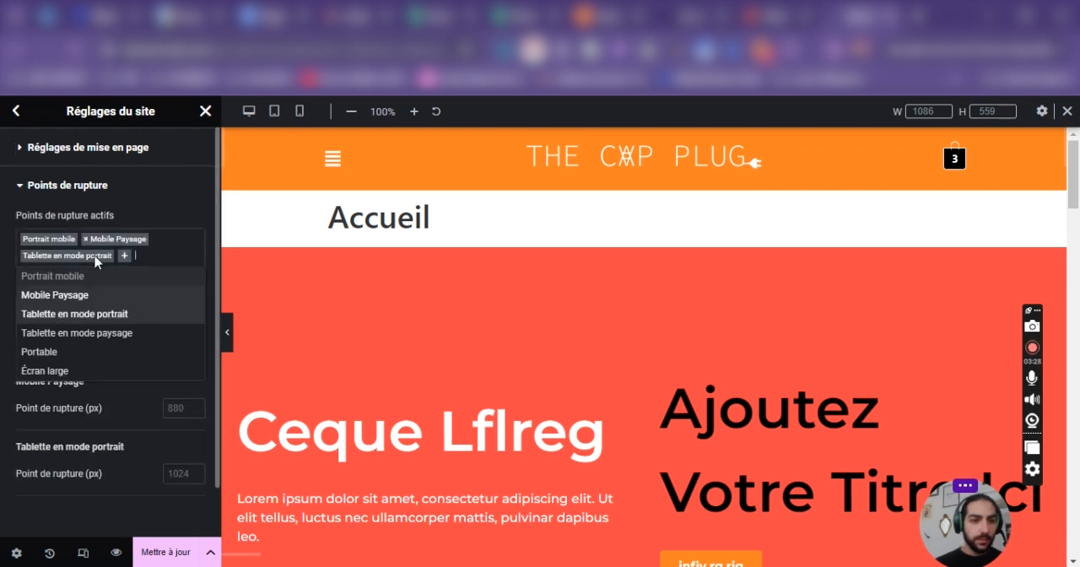
{"action": "left_click", "coordinate": [93, 293]}
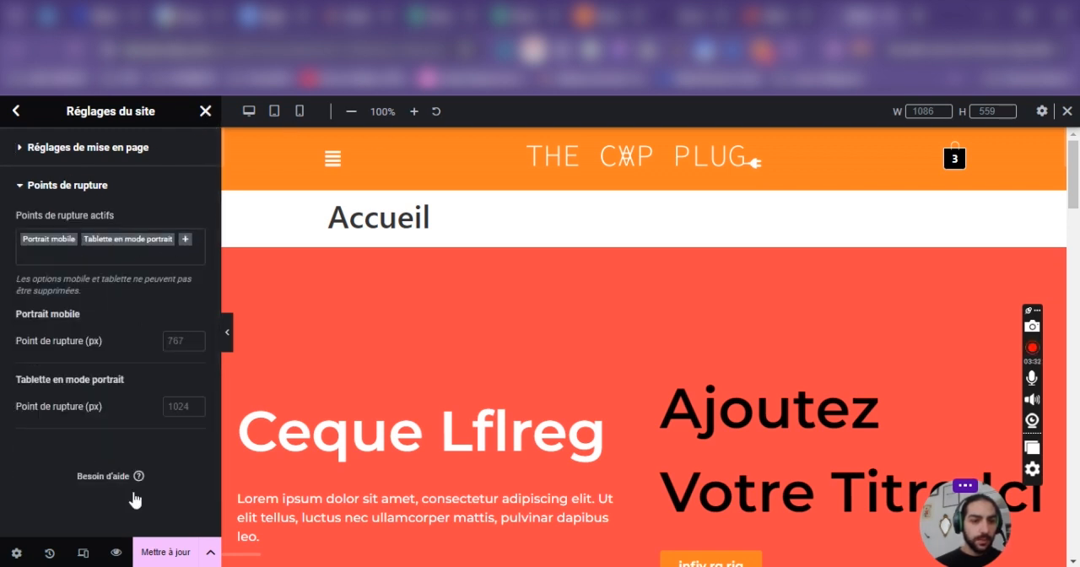
Save the updated site settings and reload the editor, returning to the widget list.
{"action": "left_click", "coordinate": [166, 558]}
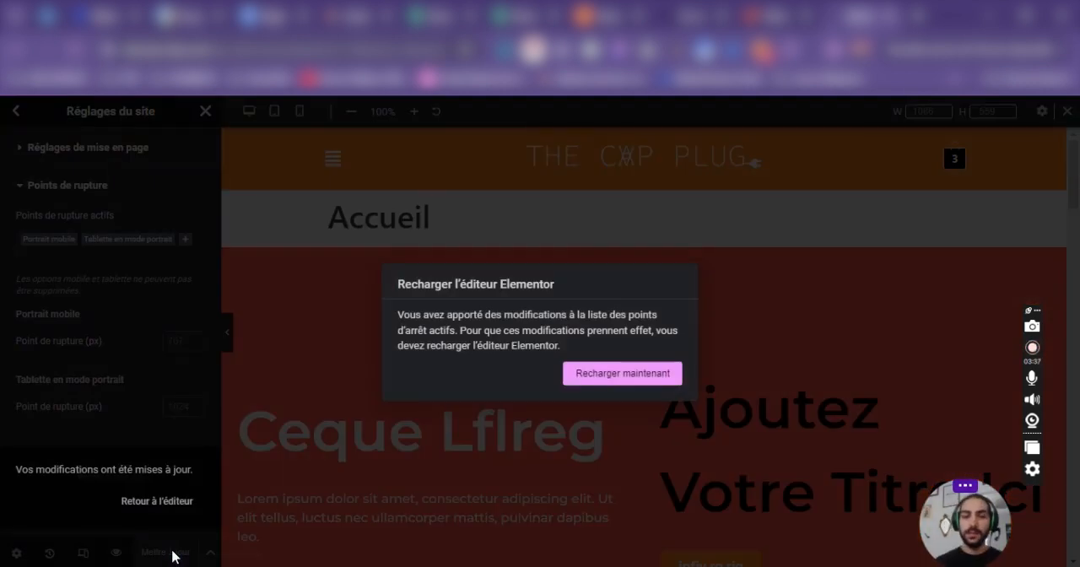
{"action": "left_click", "coordinate": [614, 377]}
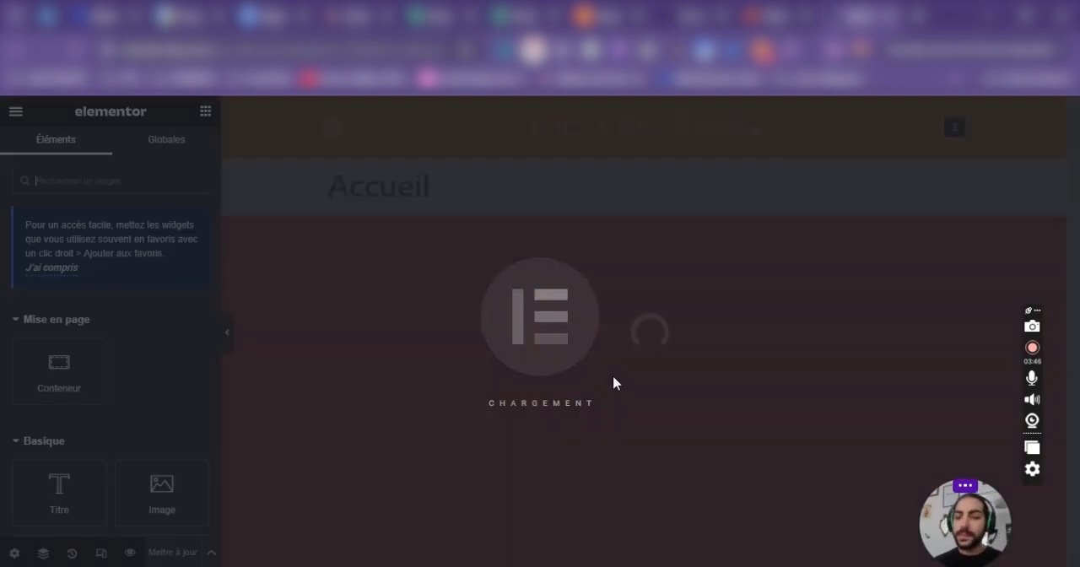
{"action": "scroll", "coordinate": [607, 337], "scroll_direction": "down", "scroll_amount": 2}
{"action": "scroll", "coordinate": [609, 373], "scroll_direction": "down", "scroll_amount": 4}
{"action": "scroll", "coordinate": [607, 372], "scroll_direction": "up", "scroll_amount": 6}
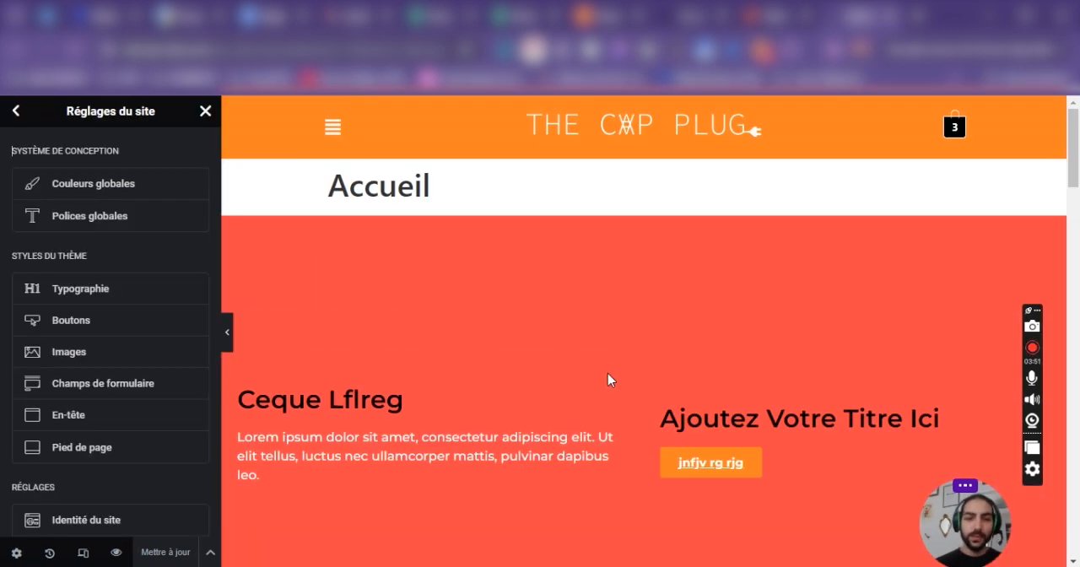
{"action": "left_click", "coordinate": [205, 110]}
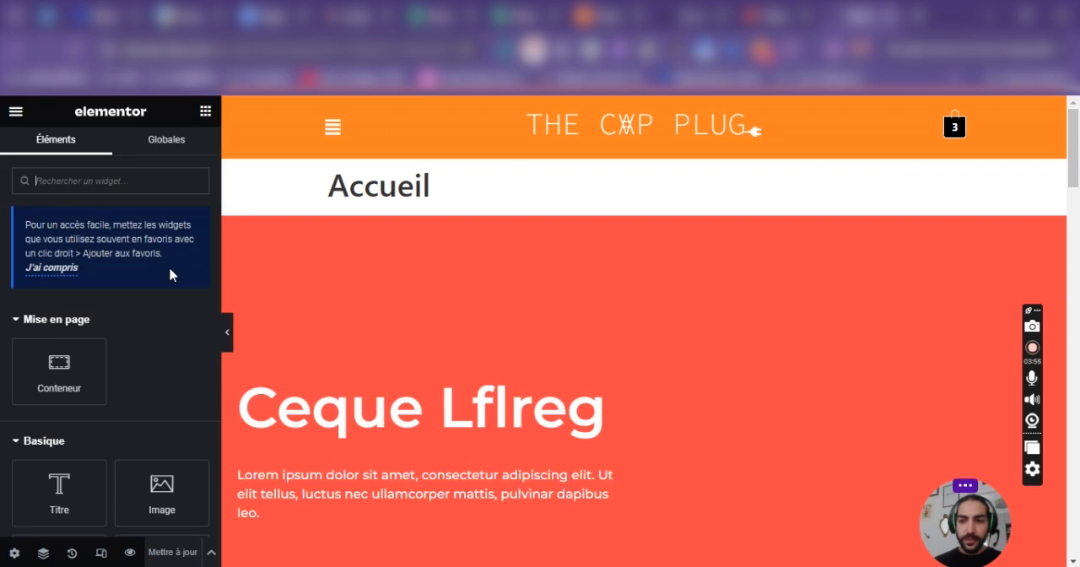
{"action": "scroll", "coordinate": [606, 351], "scroll_direction": "down", "scroll_amount": 3}
{"action": "scroll", "coordinate": [647, 324], "scroll_direction": "up", "scroll_amount": 3}
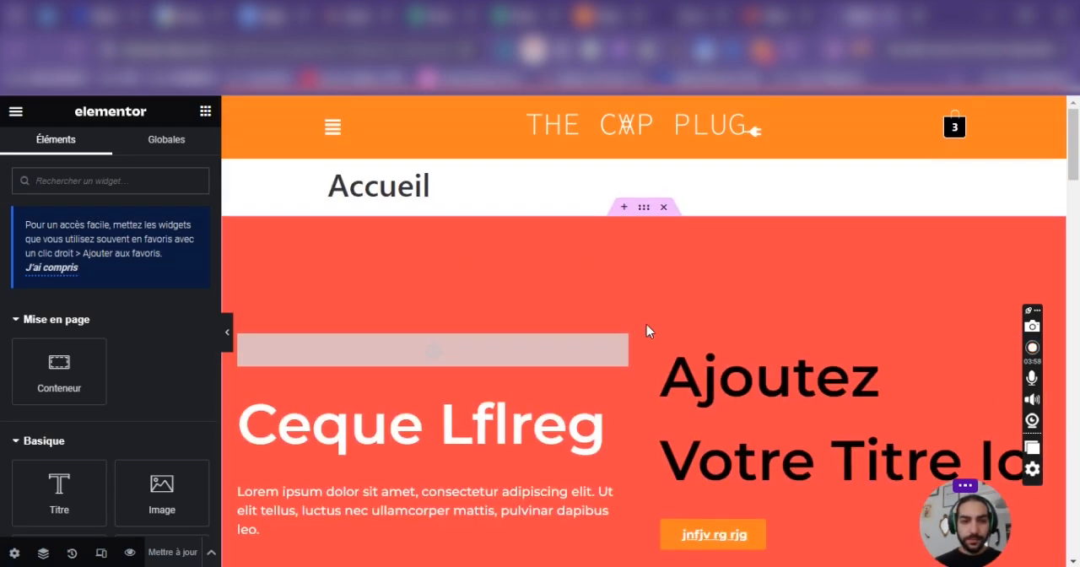
Look at the Accueil page's settings, including its Yoast SEO section, and the editor's main menu.
{"action": "left_click", "coordinate": [14, 552]}
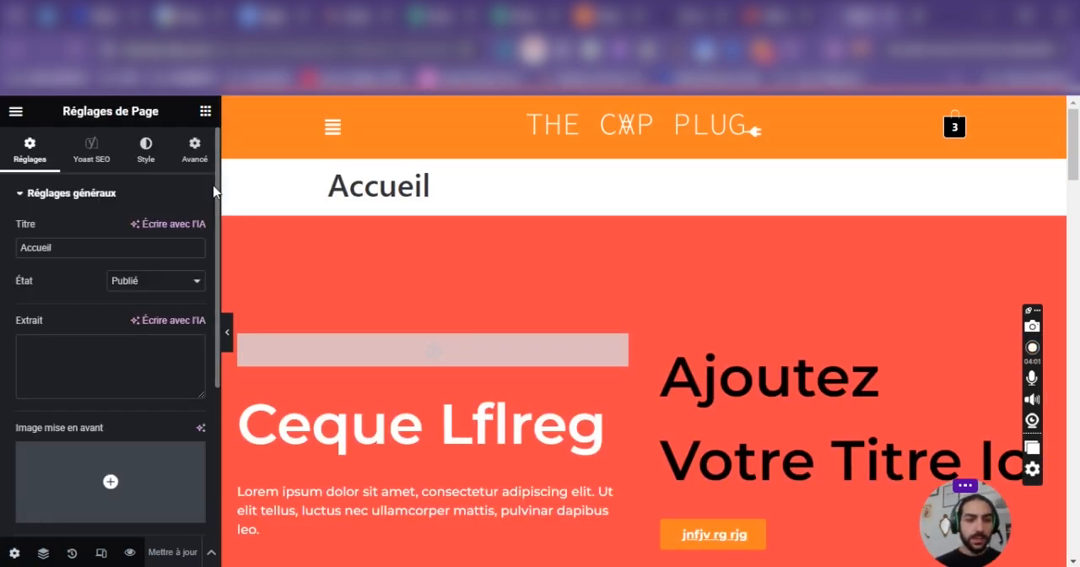
{"action": "left_click", "coordinate": [91, 149]}
{"action": "left_click", "coordinate": [29, 148]}
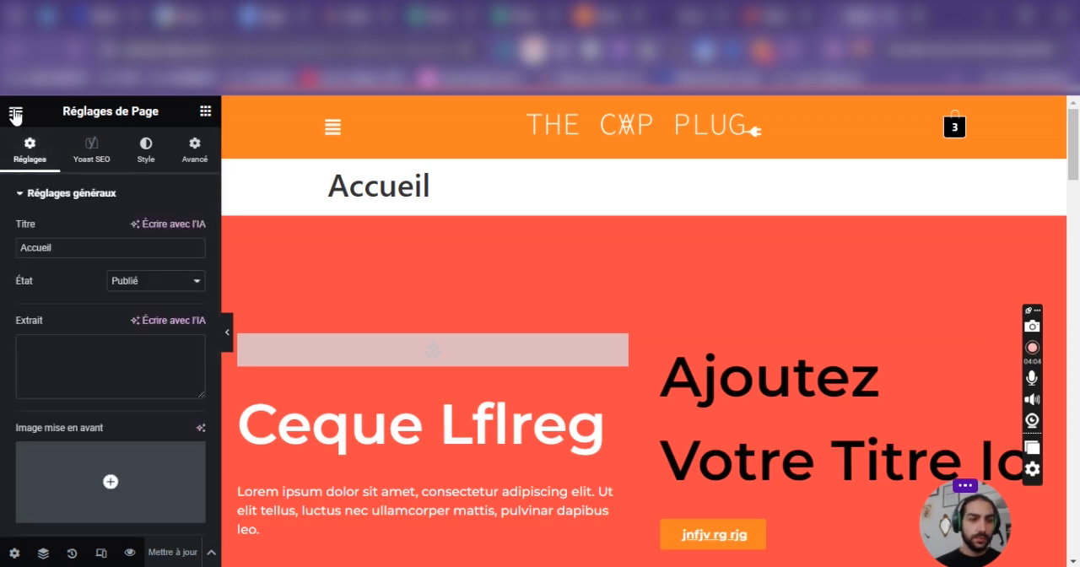
{"action": "left_click", "coordinate": [15, 111]}
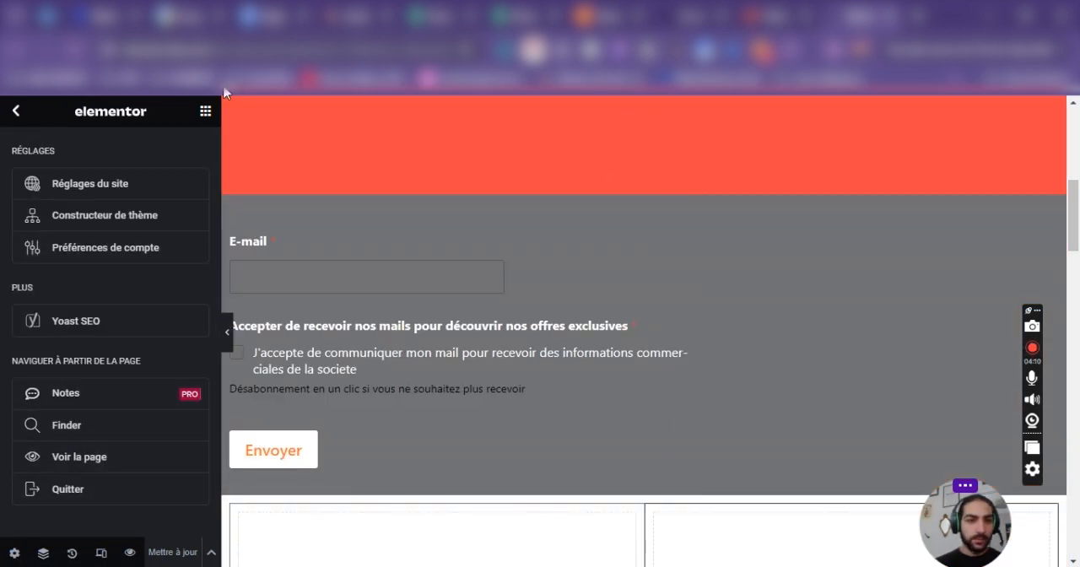
Insert an empty single-column container between the e-mail form section and the two-box section below it.
{"action": "left_click", "coordinate": [205, 110]}
{"action": "scroll", "coordinate": [591, 295], "scroll_direction": "down", "scroll_amount": 4}
{"action": "left_click", "coordinate": [625, 176]}
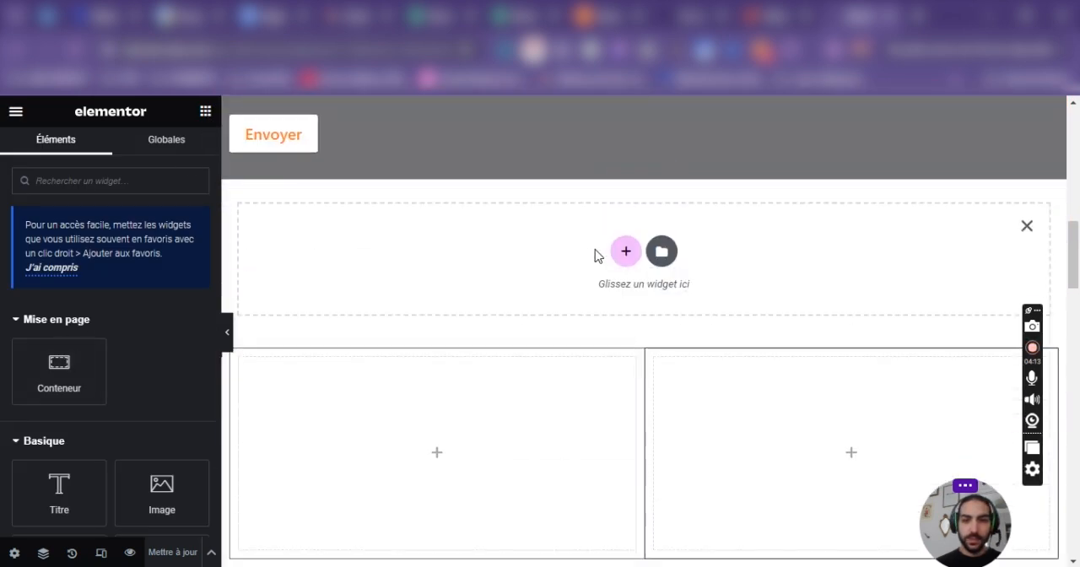
{"action": "left_click", "coordinate": [624, 248]}
{"action": "left_click", "coordinate": [426, 291]}
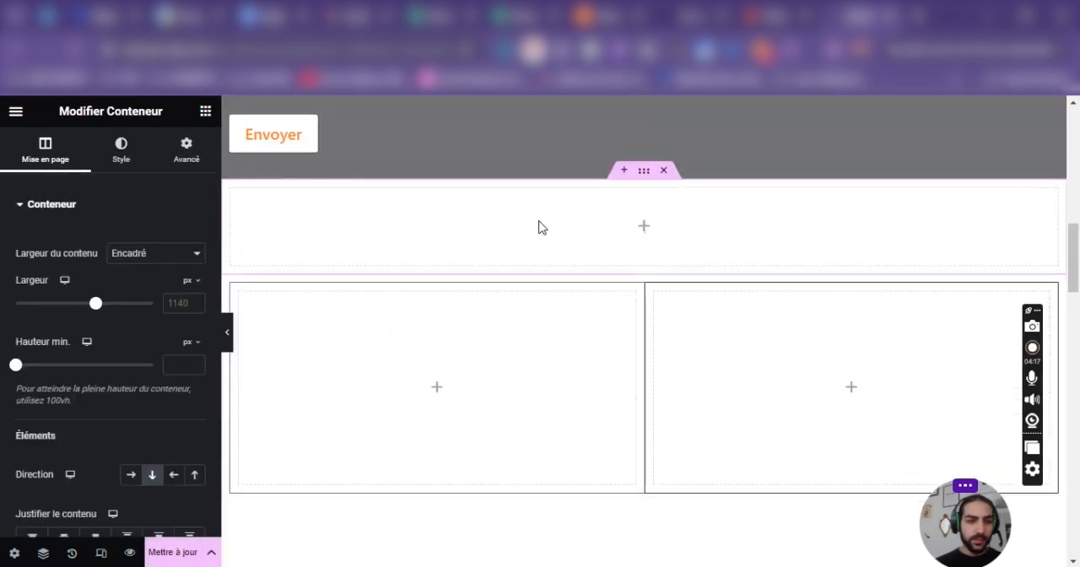
Nest two full-width containers inside the new empty container.
{"action": "scroll", "coordinate": [134, 253], "scroll_direction": "down", "scroll_amount": 1}
{"action": "right_click", "coordinate": [624, 215]}
{"action": "left_click", "coordinate": [691, 276]}
{"action": "right_click", "coordinate": [575, 228]}
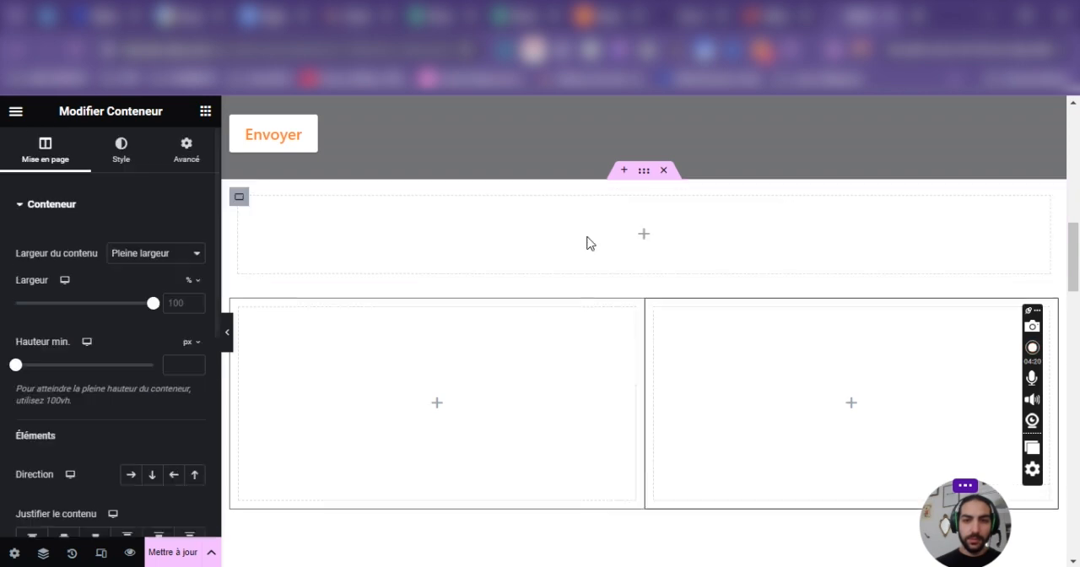
{"action": "left_click", "coordinate": [628, 243]}
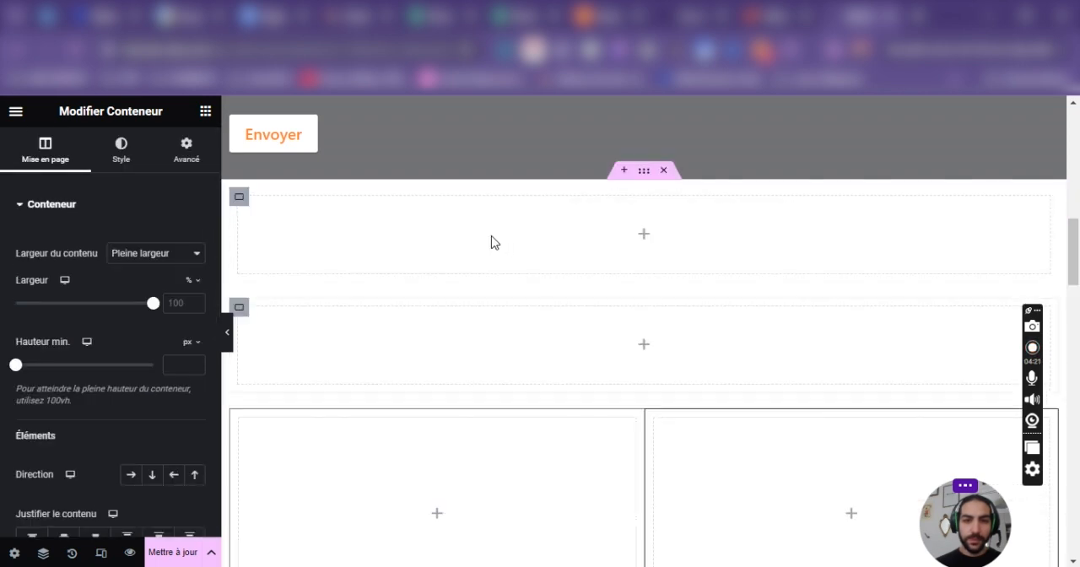
Set the parent container's direction to a horizontal row so its two nested containers sit side by side.
{"action": "left_click", "coordinate": [645, 171]}
{"action": "scroll", "coordinate": [127, 379], "scroll_direction": "down", "scroll_amount": 1}
{"action": "left_click", "coordinate": [131, 395]}
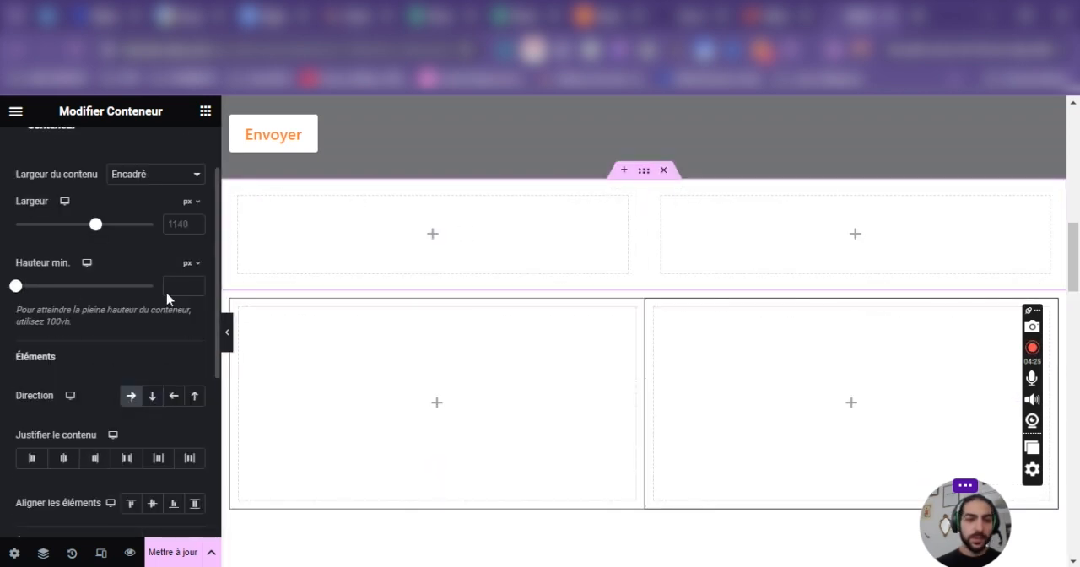
Add a container inside the second nested container and narrow it to about 36% width.
{"action": "right_click", "coordinate": [292, 234]}
{"action": "left_click", "coordinate": [350, 278]}
{"action": "left_click_drag", "start_coordinate": [806, 198], "coordinate": [607, 245]}
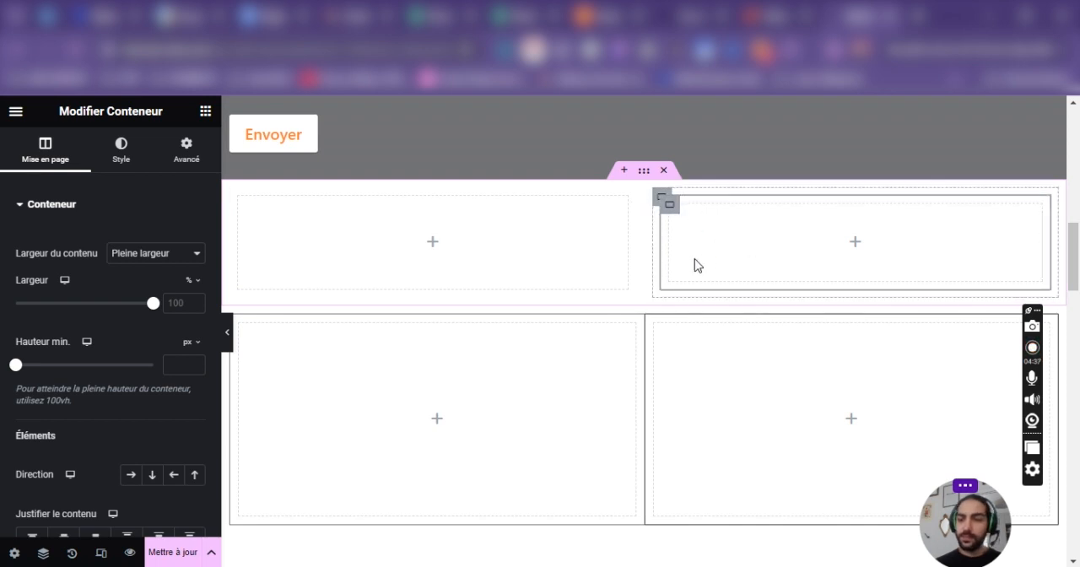
{"action": "left_click_drag", "start_coordinate": [1053, 224], "coordinate": [799, 243]}
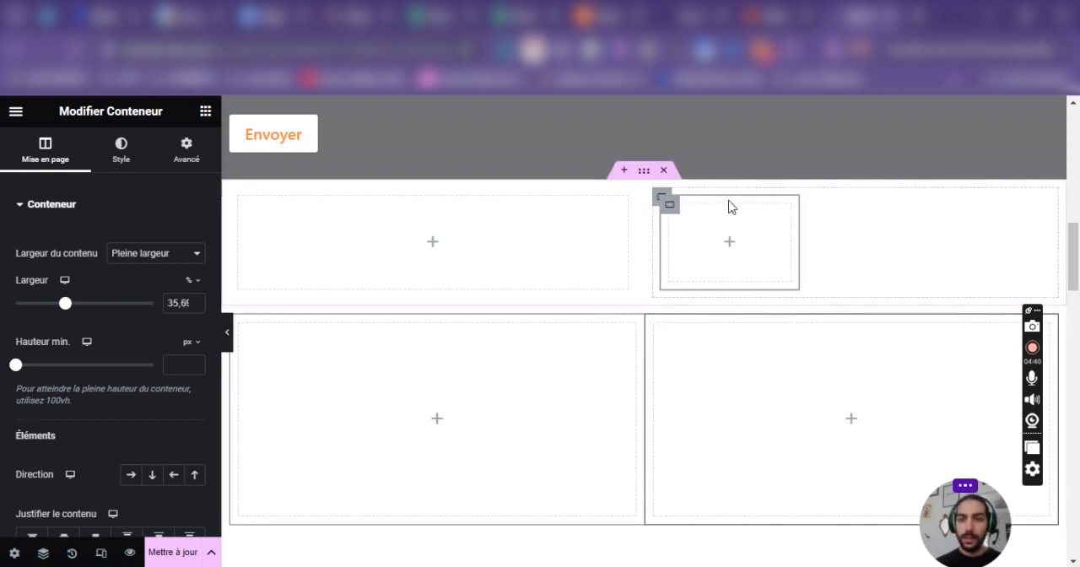
Delete the narrow container nested inside the second container of the two-container row.
{"action": "right_click", "coordinate": [669, 210]}
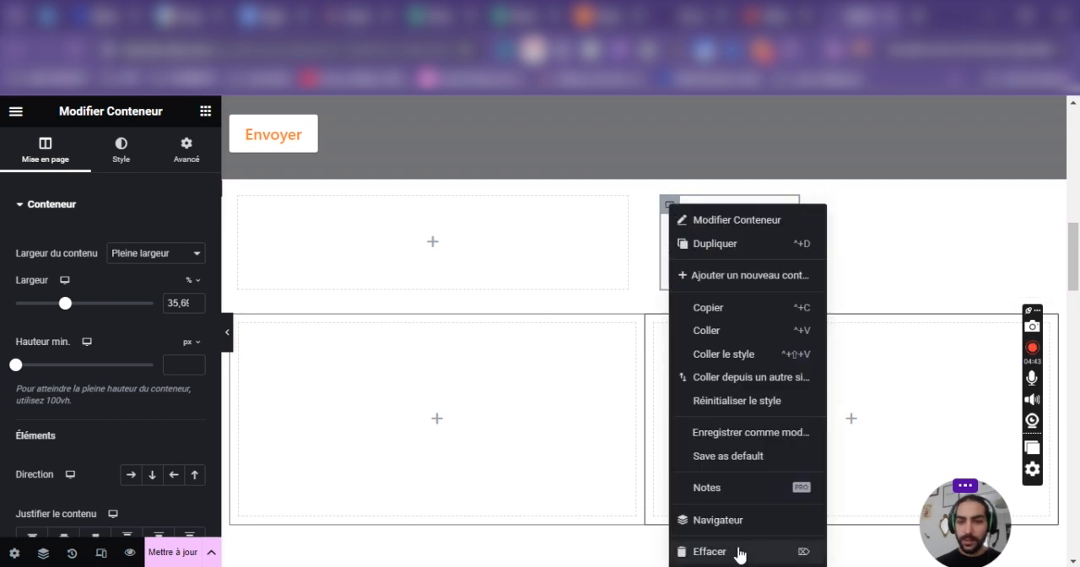
{"action": "left_click", "coordinate": [741, 551]}
{"action": "scroll", "coordinate": [682, 173], "scroll_direction": "down", "scroll_amount": 1}
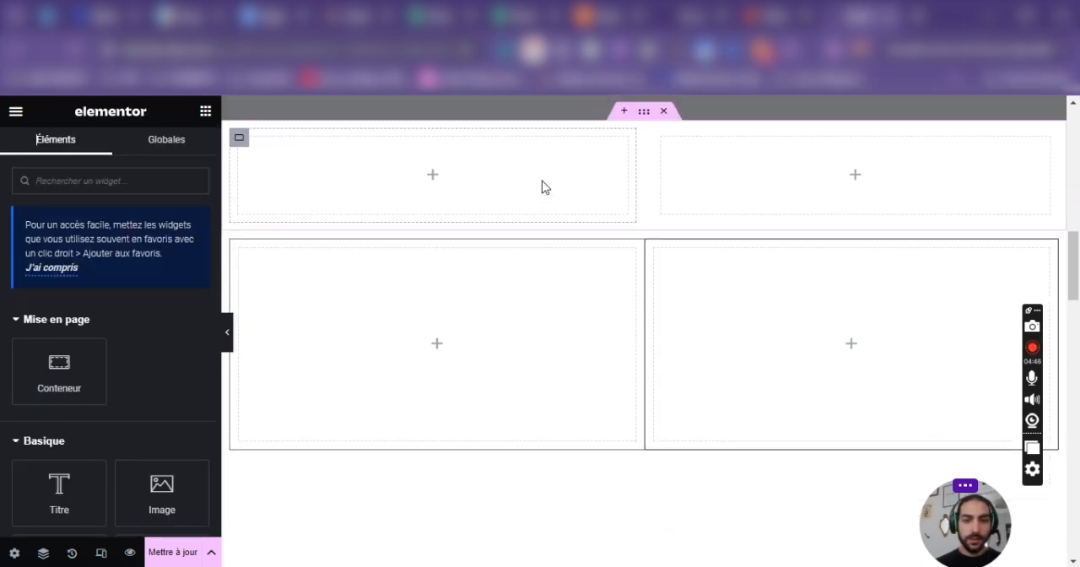
{"action": "scroll", "coordinate": [542, 186], "scroll_direction": "up", "scroll_amount": 5}
{"action": "scroll", "coordinate": [548, 183], "scroll_direction": "down", "scroll_amount": 1}
{"action": "left_click", "coordinate": [101, 553]}
{"action": "right_click", "coordinate": [184, 420]}
{"action": "left_click", "coordinate": [627, 119]}
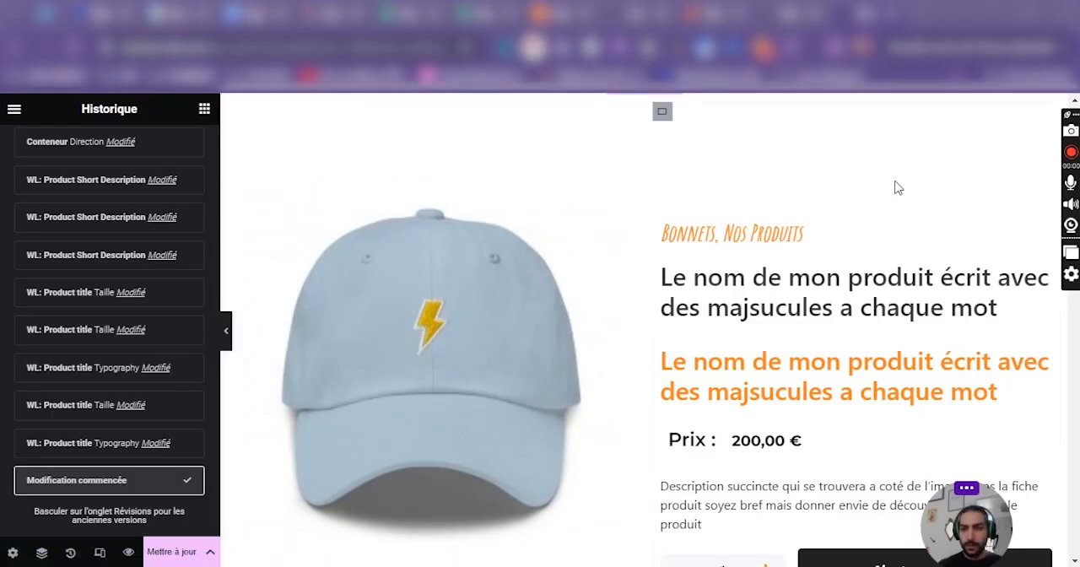
Leave the edit history for the widget list and enable the responsive preview controls on the product page.
{"action": "scroll", "coordinate": [76, 337], "scroll_direction": "up", "scroll_amount": 15}
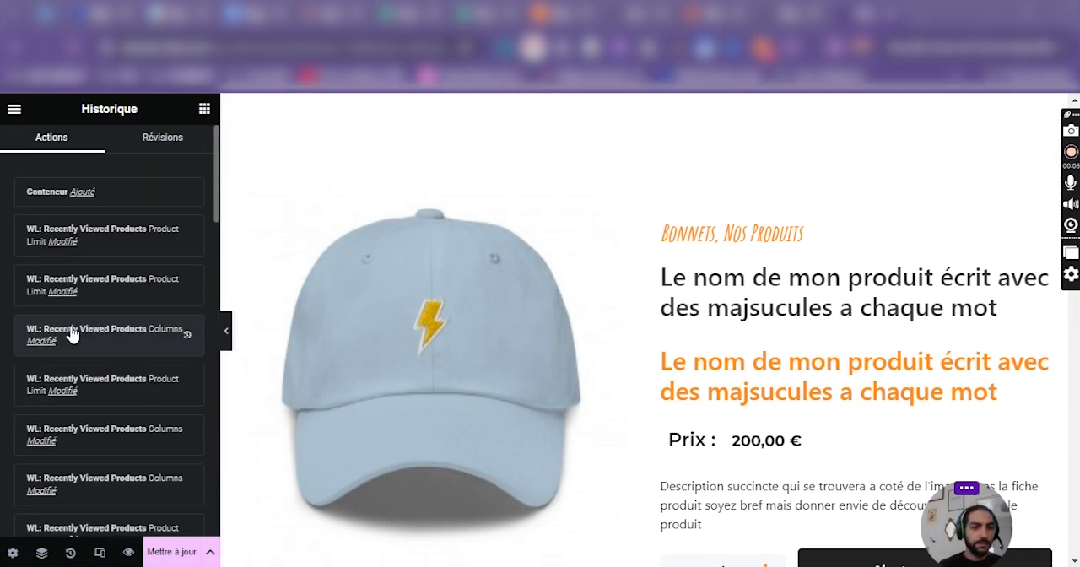
{"action": "left_click", "coordinate": [11, 110]}
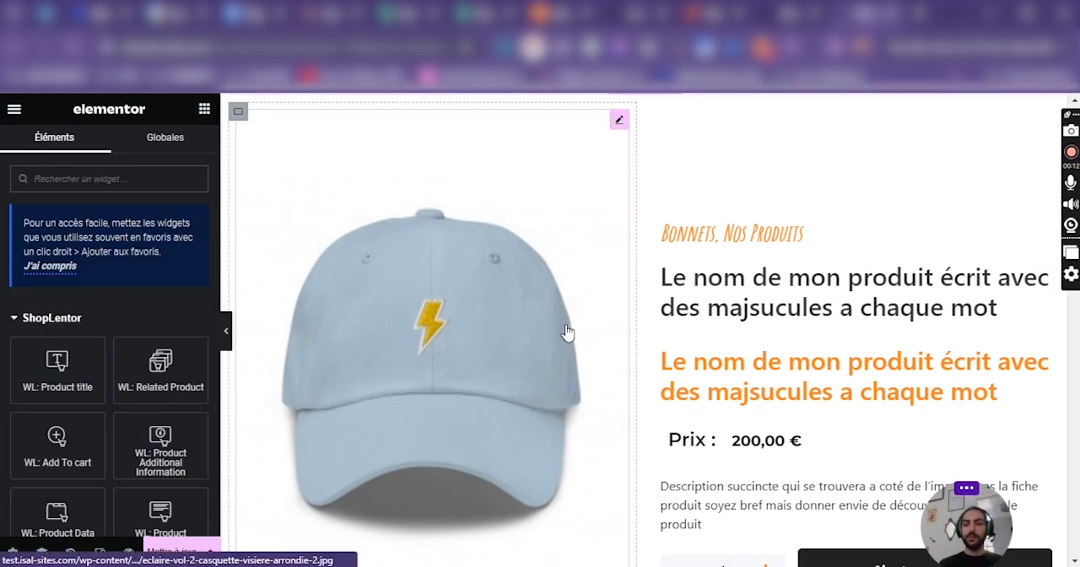
{"action": "left_click", "coordinate": [101, 552]}
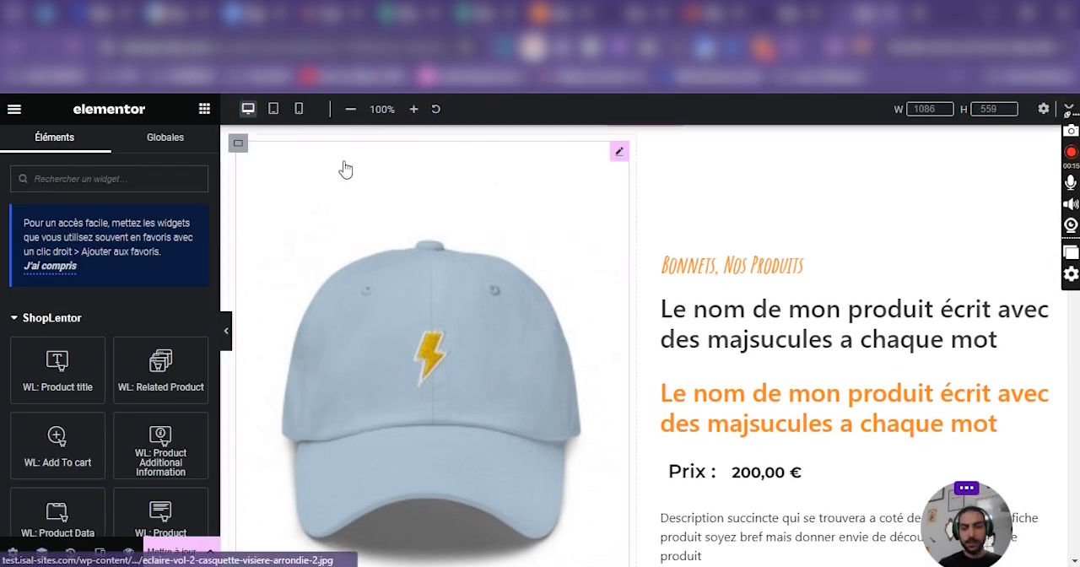
{"action": "left_click_drag", "start_coordinate": [1070, 148], "coordinate": [10, 272]}
{"action": "scroll", "coordinate": [783, 241], "scroll_direction": "down", "scroll_amount": 1}
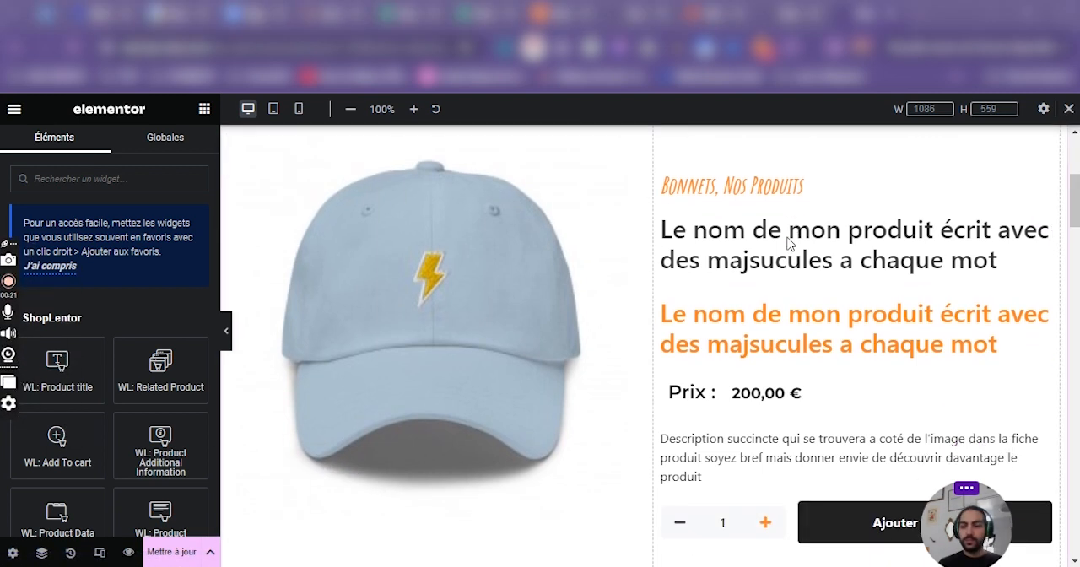
{"action": "scroll", "coordinate": [788, 245], "scroll_direction": "up", "scroll_amount": 5}
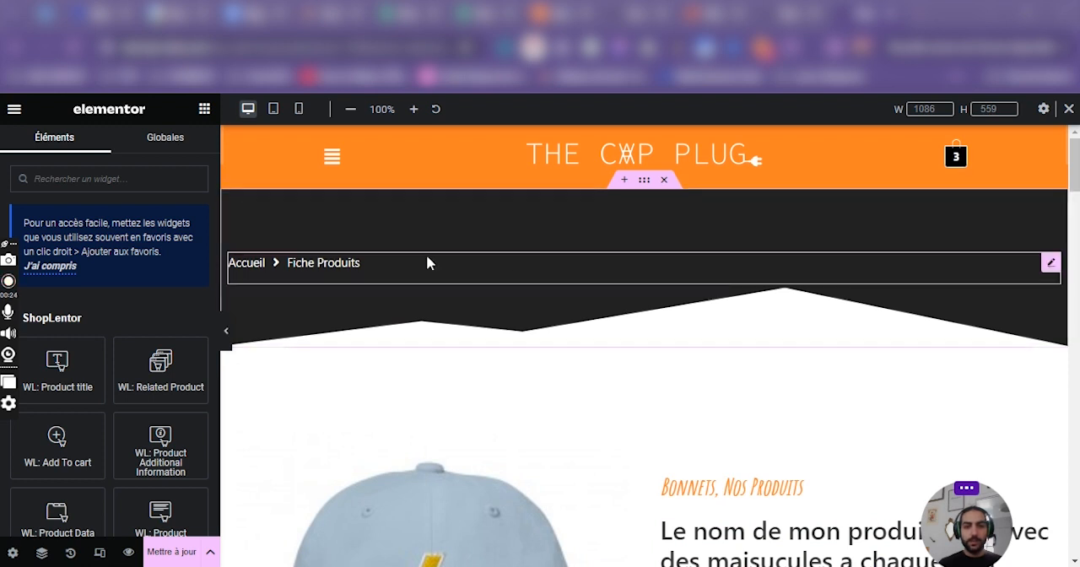
{"action": "scroll", "coordinate": [514, 265], "scroll_direction": "down", "scroll_amount": 4}
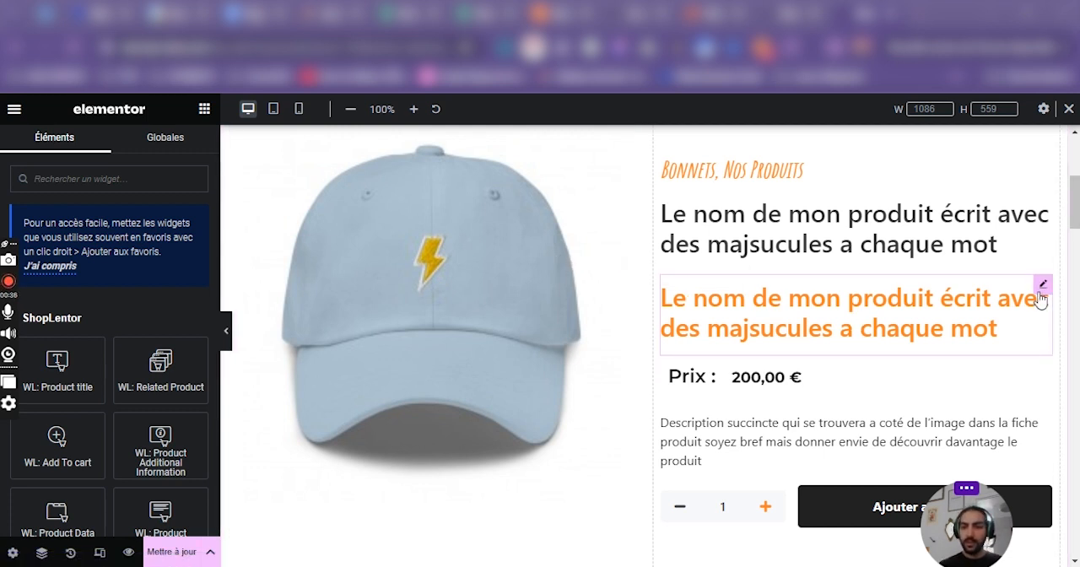
{"action": "scroll", "coordinate": [610, 252], "scroll_direction": "up", "scroll_amount": 1}
{"action": "scroll", "coordinate": [685, 283], "scroll_direction": "up", "scroll_amount": 3}
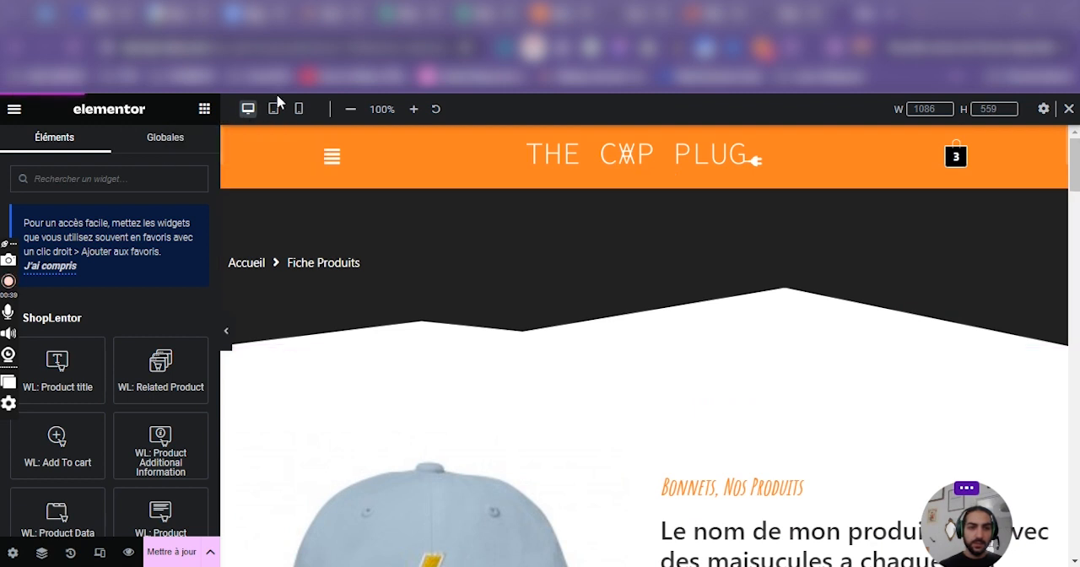
Compare the product page at tablet, mobile portrait and desktop sizes, finishing in the tablet portrait preview.
{"action": "left_click", "coordinate": [274, 121]}
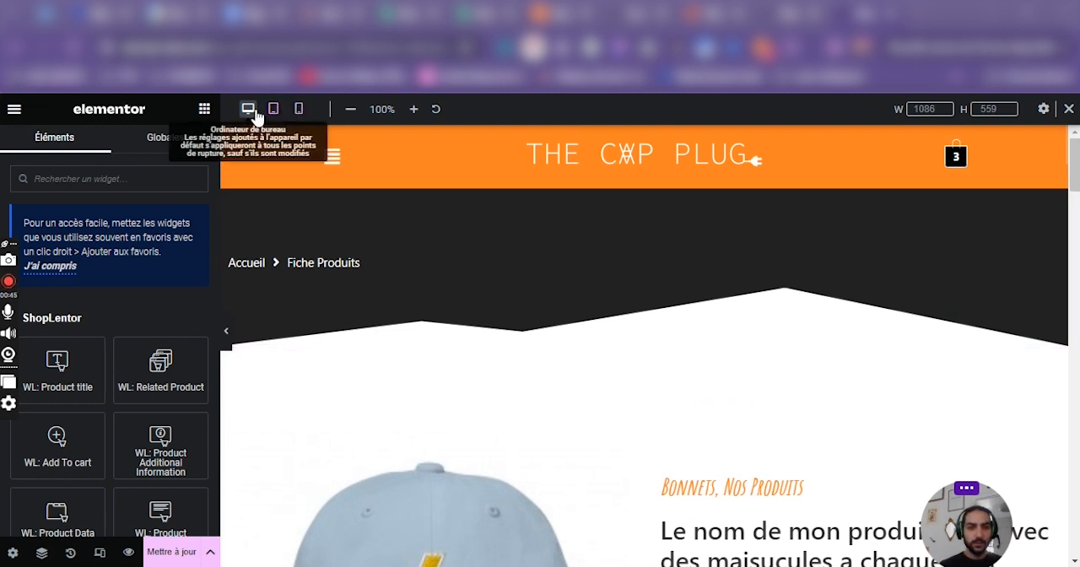
{"action": "left_click", "coordinate": [274, 118]}
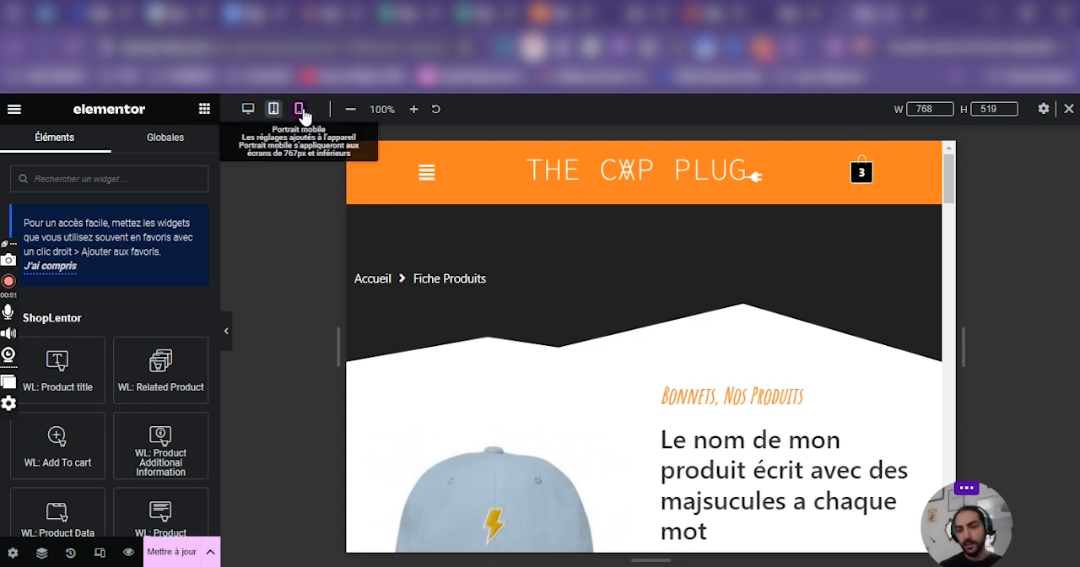
{"action": "left_click", "coordinate": [299, 117]}
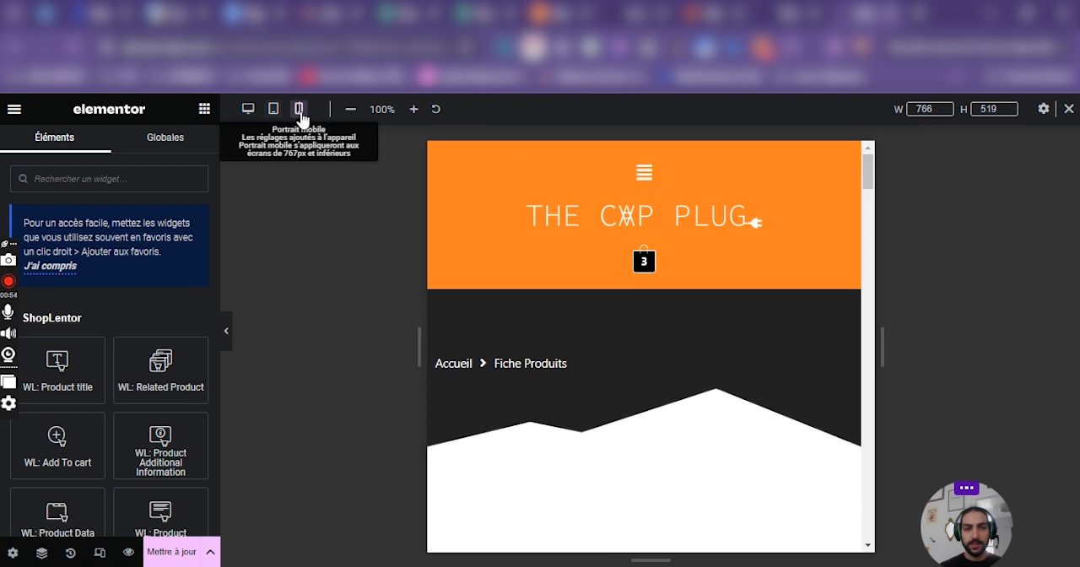
{"action": "left_click", "coordinate": [274, 117]}
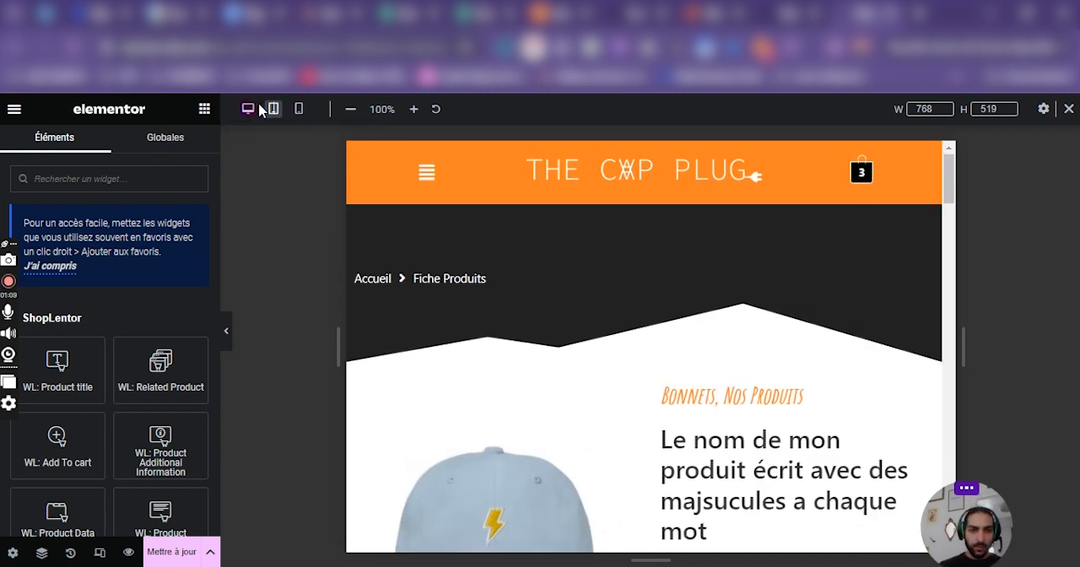
{"action": "left_click", "coordinate": [248, 108]}
{"action": "left_click", "coordinate": [272, 111]}
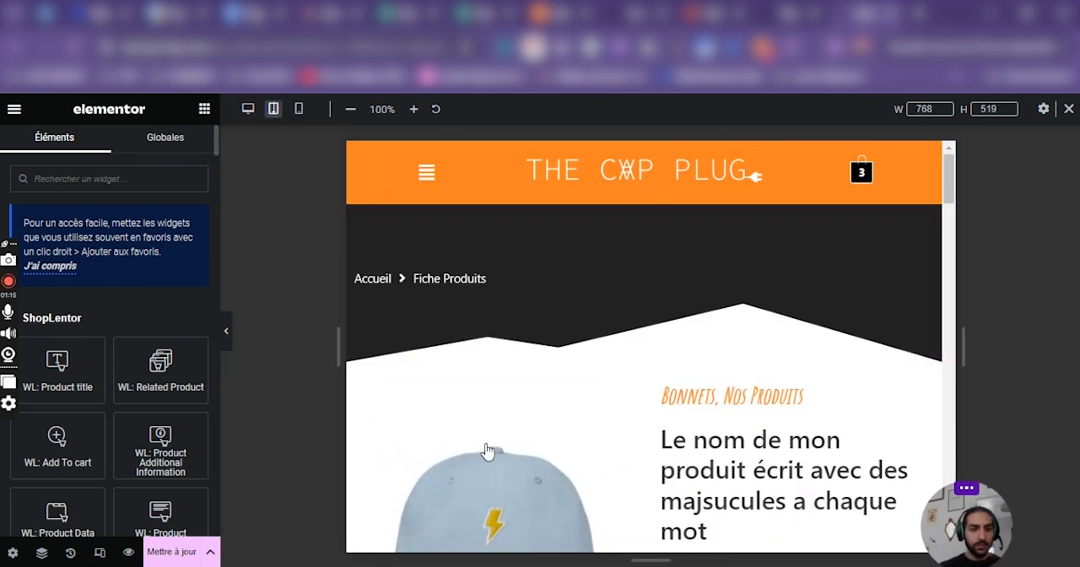
Set the direction of the product section's parent container to a vertical column for tablet portrait.
{"action": "scroll", "coordinate": [633, 202], "scroll_direction": "down", "scroll_amount": 2}
{"action": "scroll", "coordinate": [628, 280], "scroll_direction": "up", "scroll_amount": 1}
{"action": "left_click", "coordinate": [644, 277]}
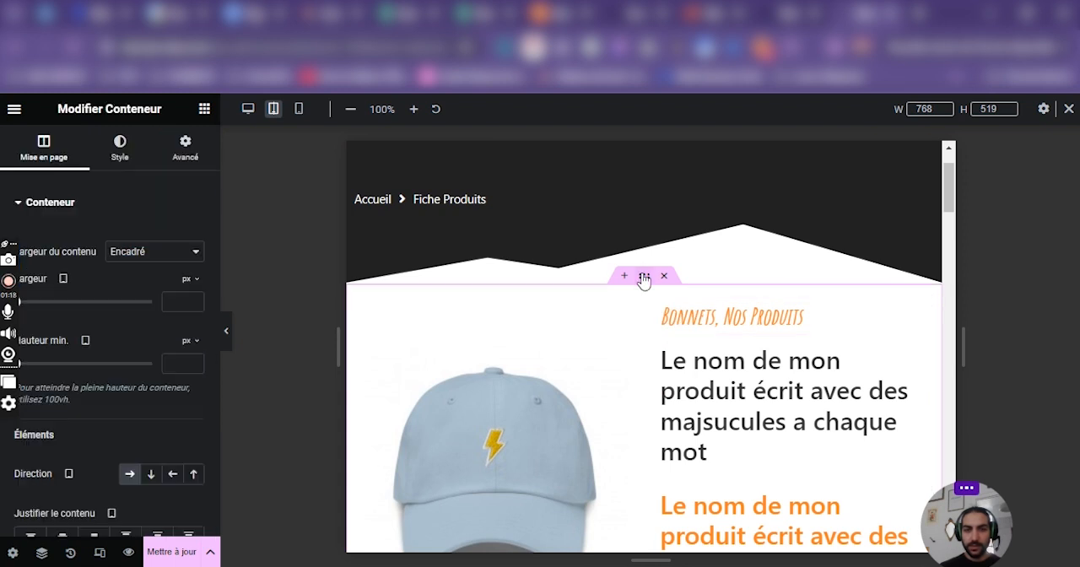
{"action": "left_click_drag", "start_coordinate": [6, 307], "coordinate": [226, 194]}
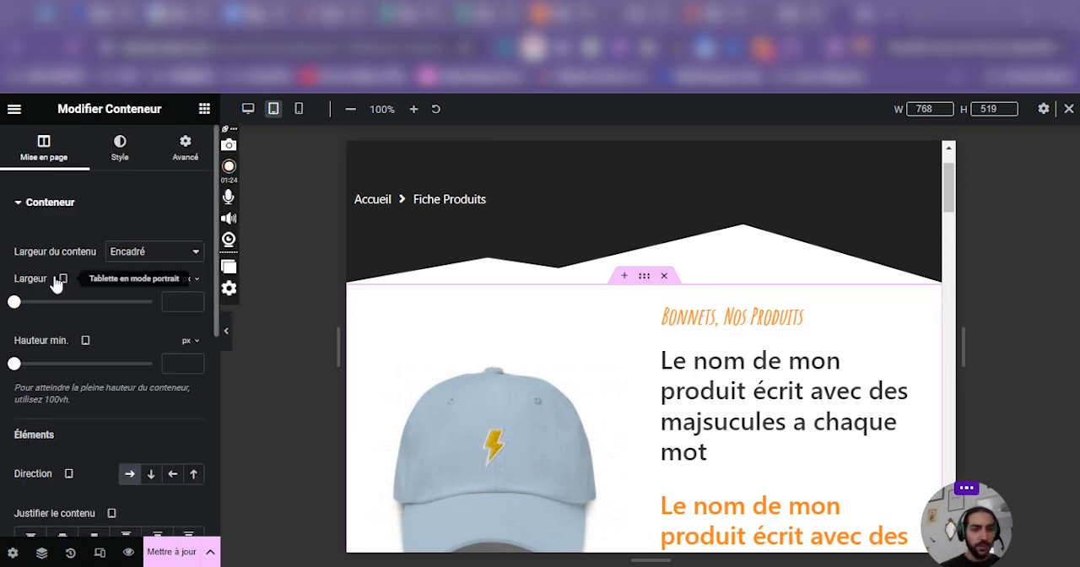
{"action": "scroll", "coordinate": [657, 379], "scroll_direction": "down", "scroll_amount": 1}
{"action": "scroll", "coordinate": [659, 336], "scroll_direction": "up", "scroll_amount": 2}
{"action": "scroll", "coordinate": [658, 334], "scroll_direction": "down", "scroll_amount": 1}
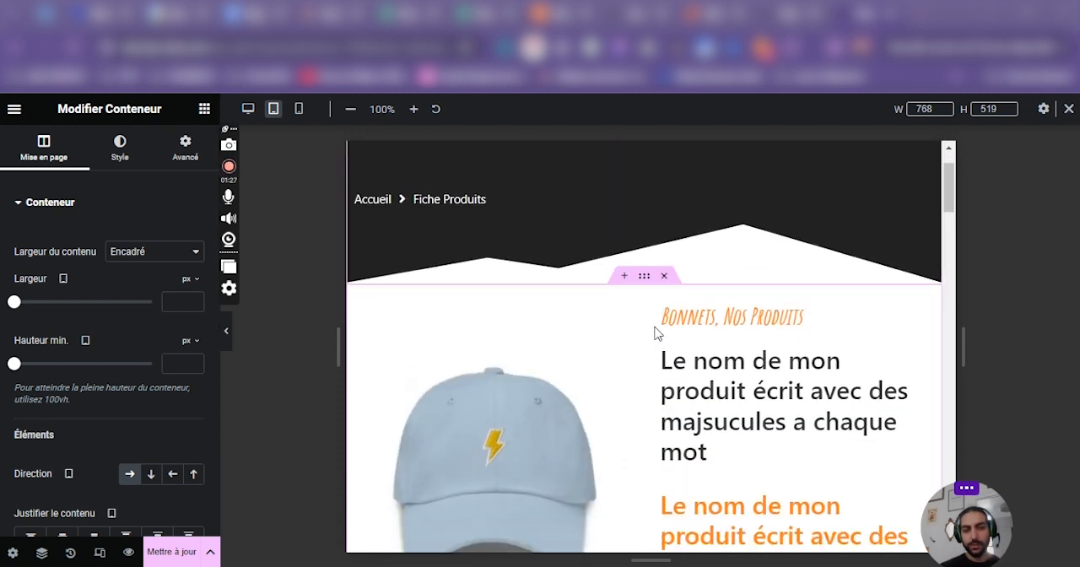
{"action": "scroll", "coordinate": [641, 291], "scroll_direction": "down", "scroll_amount": 2}
{"action": "scroll", "coordinate": [574, 410], "scroll_direction": "up", "scroll_amount": 2}
{"action": "scroll", "coordinate": [481, 300], "scroll_direction": "down", "scroll_amount": 1}
{"action": "scroll", "coordinate": [591, 337], "scroll_direction": "up", "scroll_amount": 1}
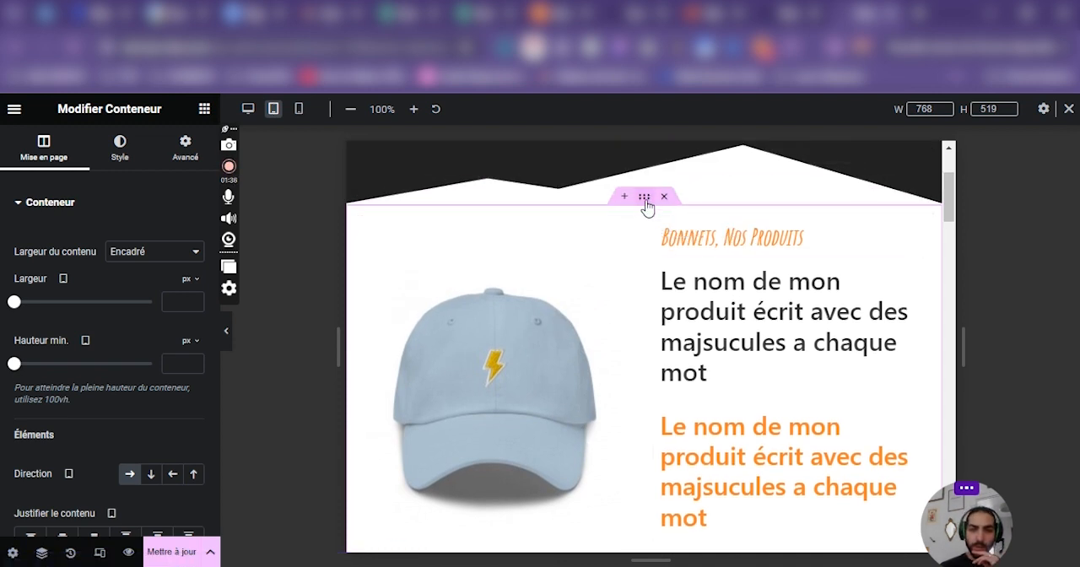
{"action": "left_click", "coordinate": [152, 475]}
{"action": "scroll", "coordinate": [621, 390], "scroll_direction": "up", "scroll_amount": 1}
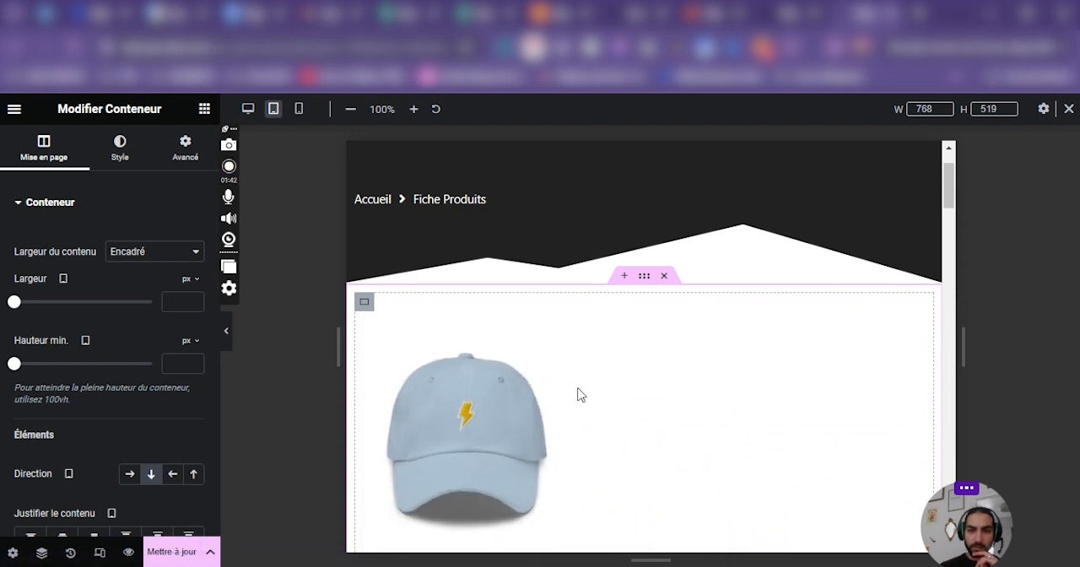
Align the items of the product image container to the centre for tablet.
{"action": "scroll", "coordinate": [579, 329], "scroll_direction": "down", "scroll_amount": 4}
{"action": "scroll", "coordinate": [402, 229], "scroll_direction": "up", "scroll_amount": 3}
{"action": "left_click", "coordinate": [359, 337]}
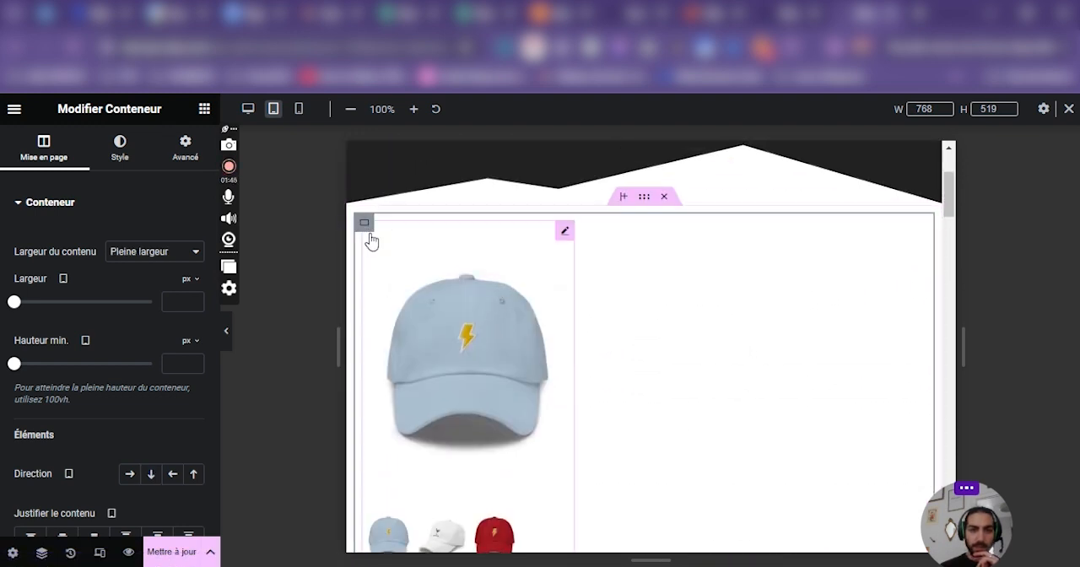
{"action": "scroll", "coordinate": [94, 410], "scroll_direction": "down", "scroll_amount": 1}
{"action": "left_click", "coordinate": [152, 503]}
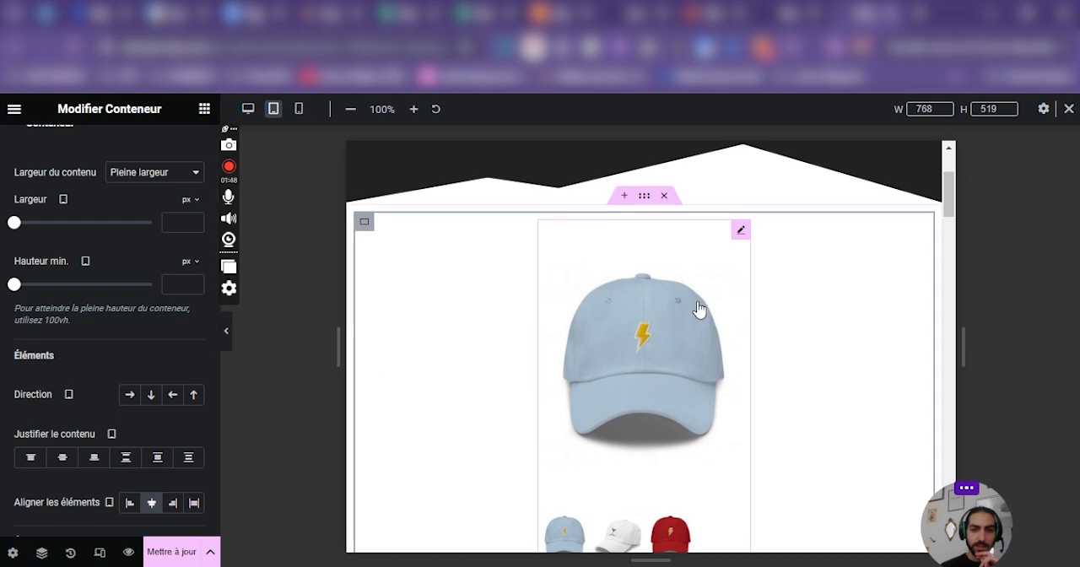
{"action": "scroll", "coordinate": [754, 251], "scroll_direction": "down", "scroll_amount": 3}
{"action": "scroll", "coordinate": [776, 258], "scroll_direction": "up", "scroll_amount": 1}
Narrow the product details container below the images to about 539 px wide for tablet.
{"action": "scroll", "coordinate": [813, 277], "scroll_direction": "down", "scroll_amount": 4}
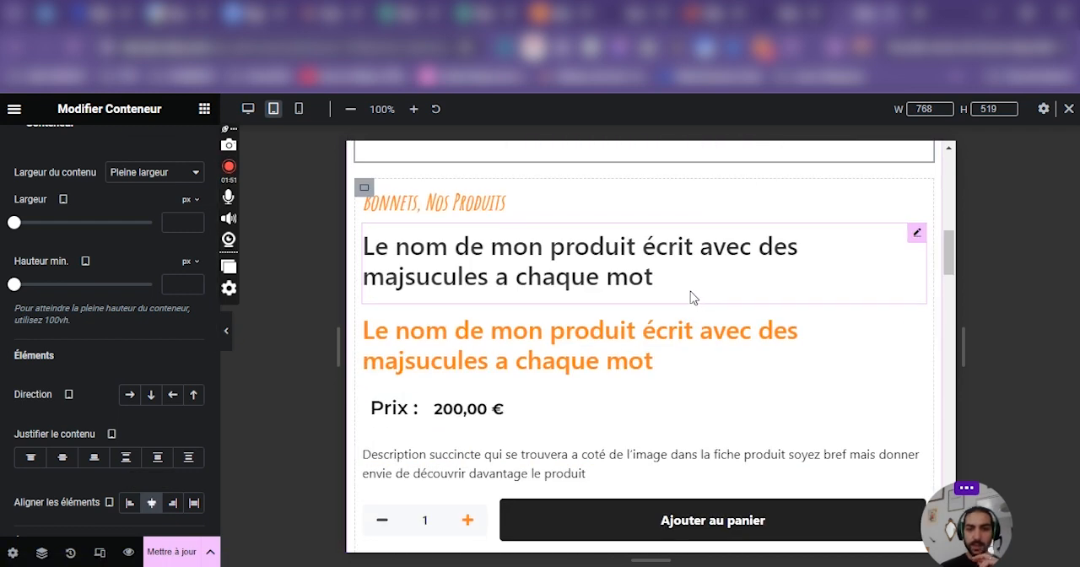
{"action": "left_click", "coordinate": [364, 187]}
{"action": "left_click_drag", "start_coordinate": [933, 227], "coordinate": [815, 251]}
{"action": "scroll", "coordinate": [928, 302], "scroll_direction": "down", "scroll_amount": 2}
{"action": "scroll", "coordinate": [877, 312], "scroll_direction": "up", "scroll_amount": 2}
{"action": "scroll", "coordinate": [664, 321], "scroll_direction": "up", "scroll_amount": 2}
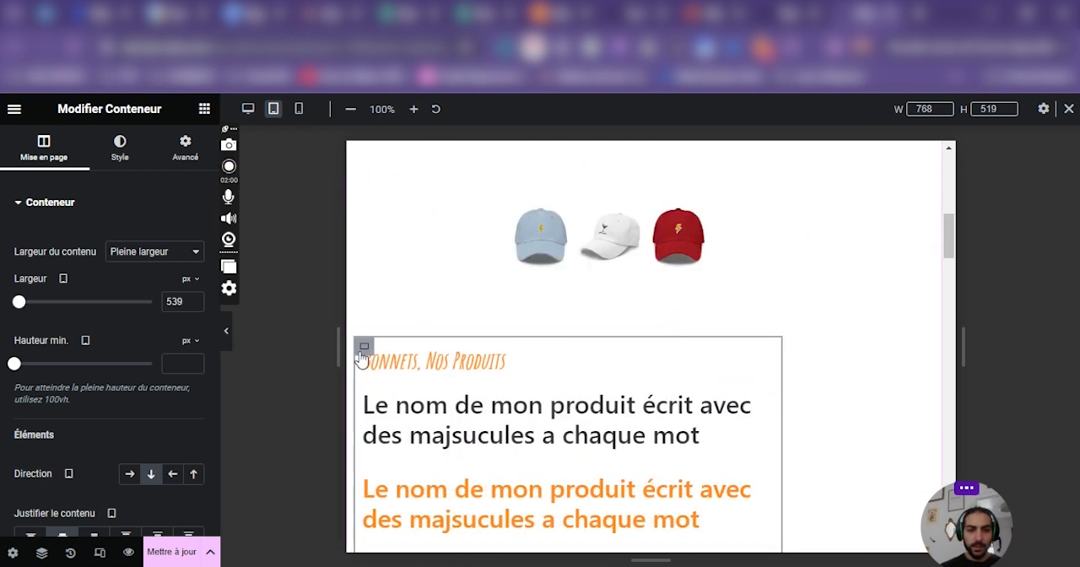
Align the items of the product section's parent container to the centre for tablet.
{"action": "scroll", "coordinate": [605, 298], "scroll_direction": "up", "scroll_amount": 5}
{"action": "scroll", "coordinate": [646, 208], "scroll_direction": "down", "scroll_amount": 1}
{"action": "left_click", "coordinate": [645, 196]}
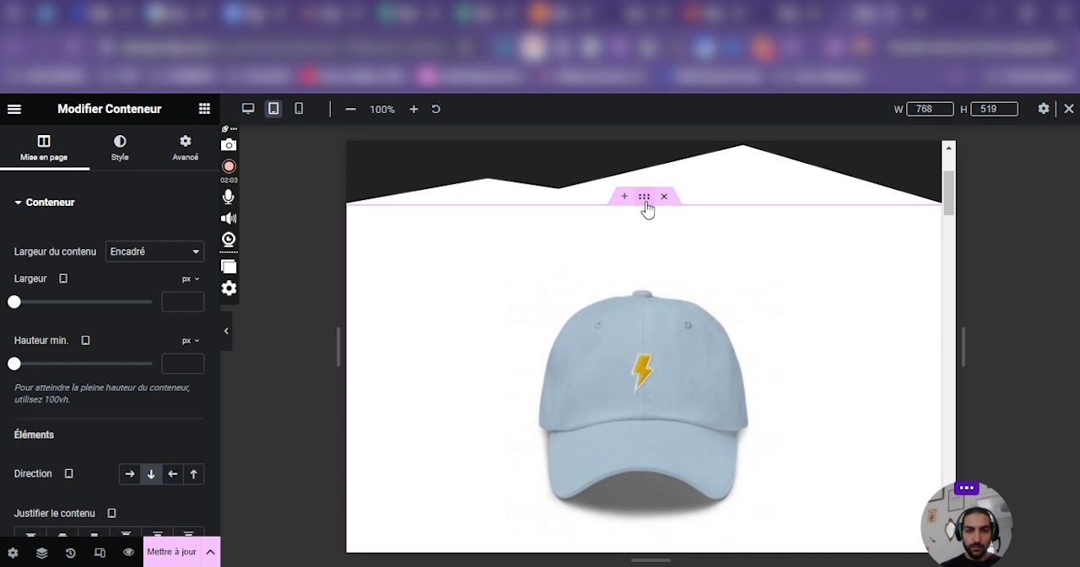
{"action": "scroll", "coordinate": [158, 278], "scroll_direction": "down", "scroll_amount": 3}
{"action": "left_click", "coordinate": [151, 344]}
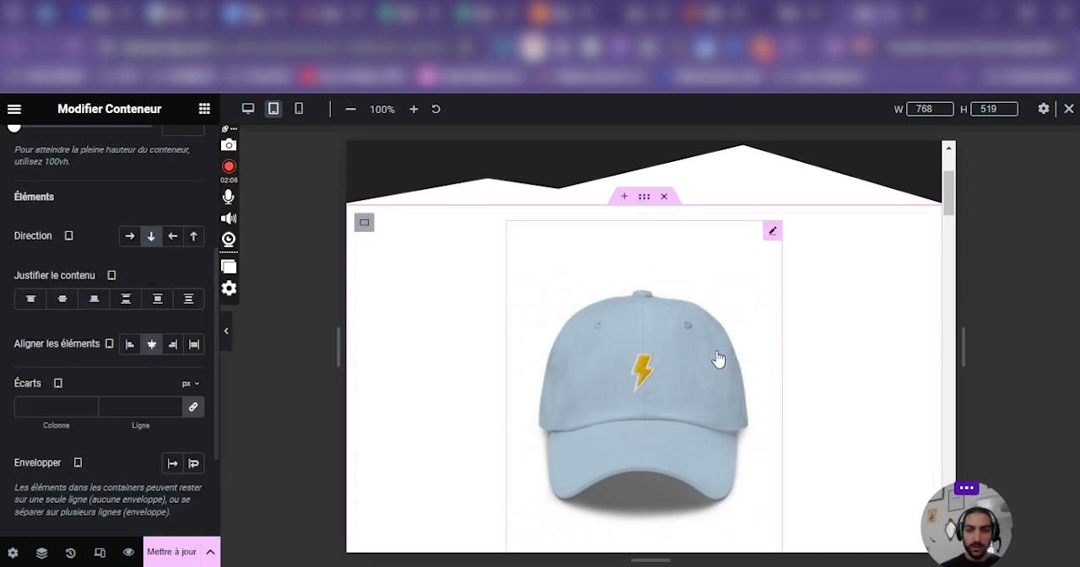
Select the product details container and examine how the product section is laid out at desktop size.
{"action": "scroll", "coordinate": [678, 329], "scroll_direction": "down", "scroll_amount": 5}
{"action": "left_click", "coordinate": [440, 186]}
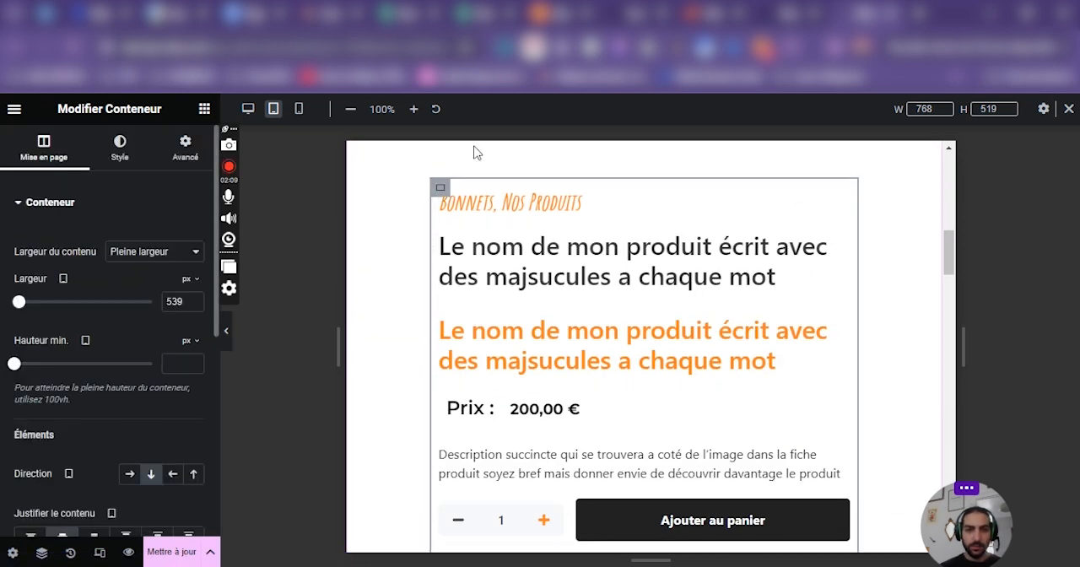
{"action": "left_click", "coordinate": [247, 109]}
{"action": "scroll", "coordinate": [735, 318], "scroll_direction": "up", "scroll_amount": 5}
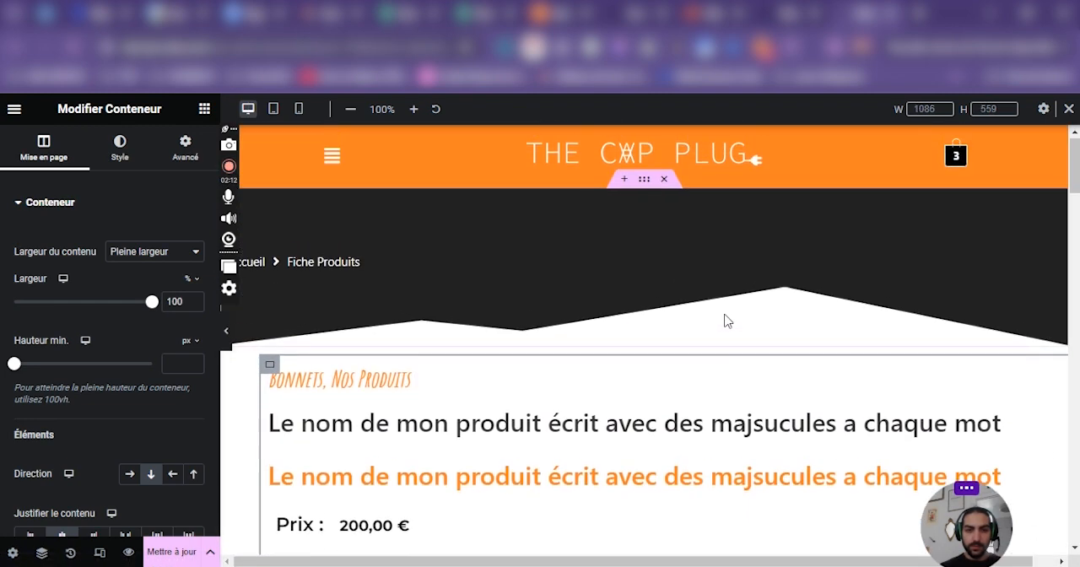
{"action": "scroll", "coordinate": [621, 371], "scroll_direction": "down", "scroll_amount": 6}
{"action": "scroll", "coordinate": [591, 422], "scroll_direction": "up", "scroll_amount": 6}
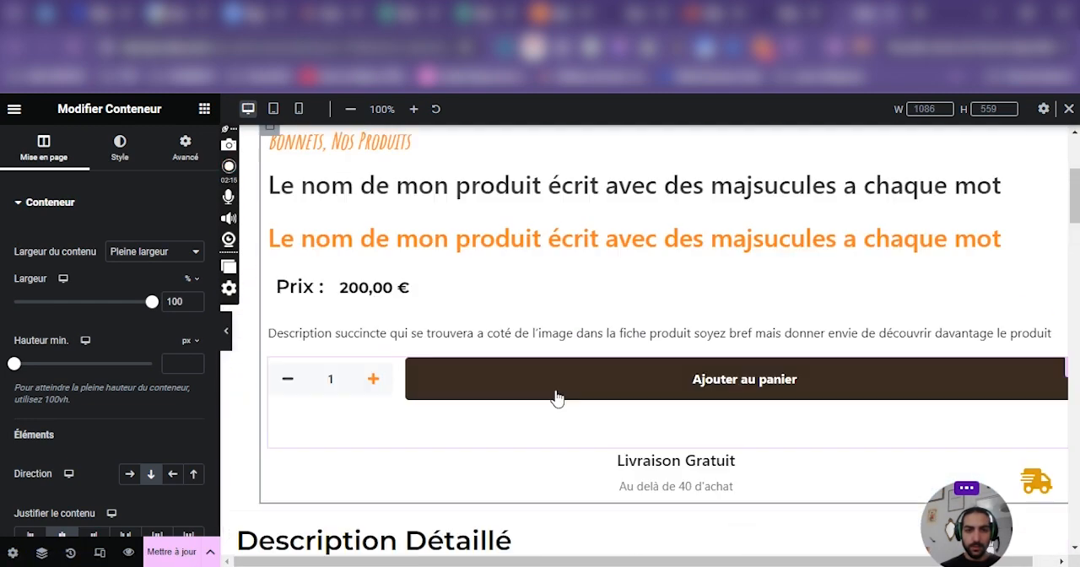
{"action": "scroll", "coordinate": [540, 393], "scroll_direction": "down", "scroll_amount": 3}
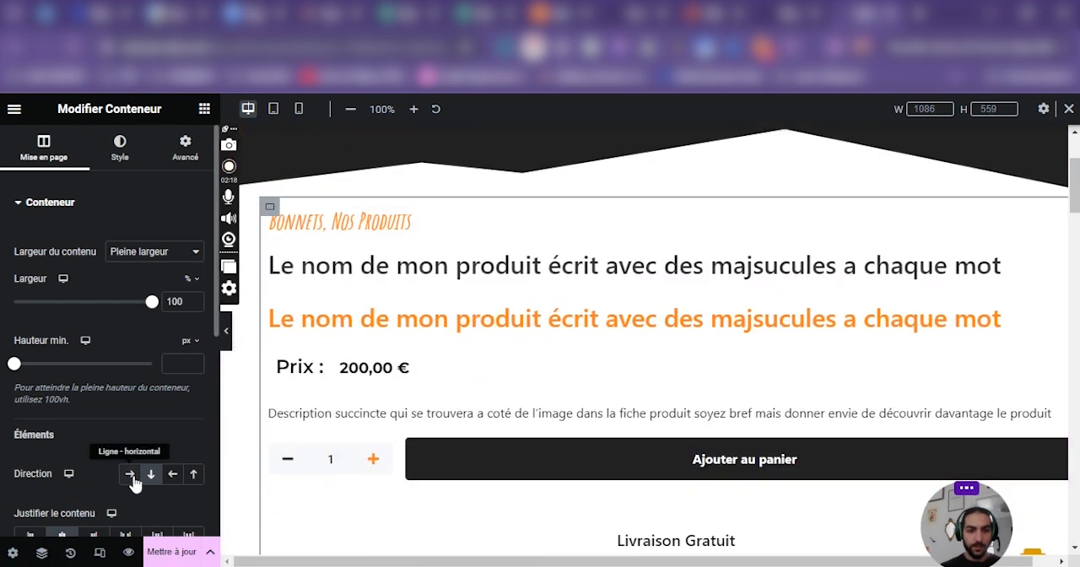
Try a horizontal direction for the product details container at desktop size and restore its vertical direction.
{"action": "left_click", "coordinate": [131, 474]}
{"action": "left_click", "coordinate": [151, 474]}
{"action": "scroll", "coordinate": [559, 351], "scroll_direction": "down", "scroll_amount": 4}
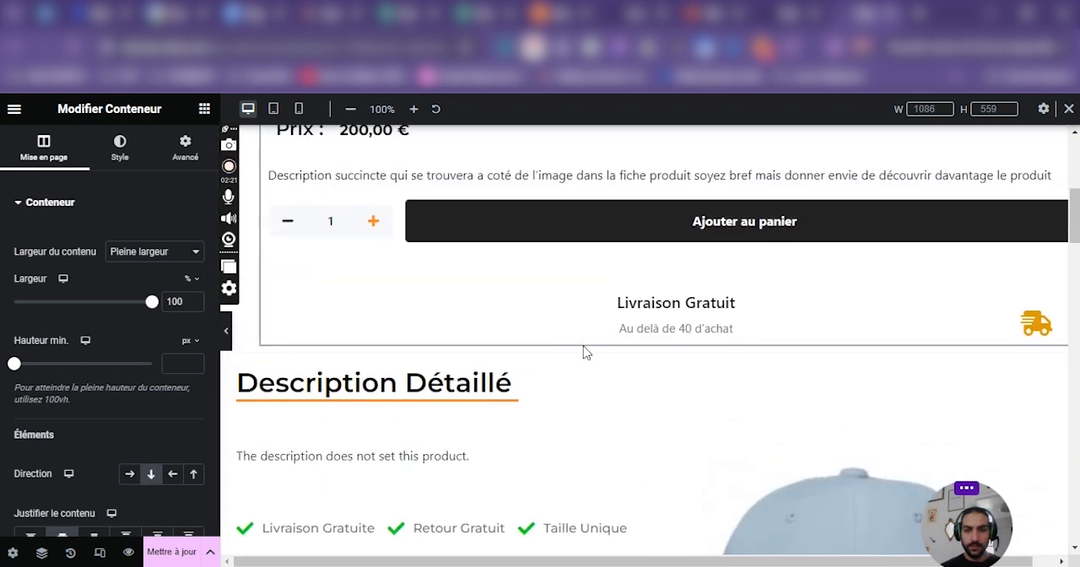
{"action": "scroll", "coordinate": [583, 352], "scroll_direction": "up", "scroll_amount": 6}
In the tablet preview, switch the product section's parent container to a horizontal row and back to a vertical column.
{"action": "left_click", "coordinate": [273, 109]}
{"action": "scroll", "coordinate": [582, 236], "scroll_direction": "down", "scroll_amount": 5}
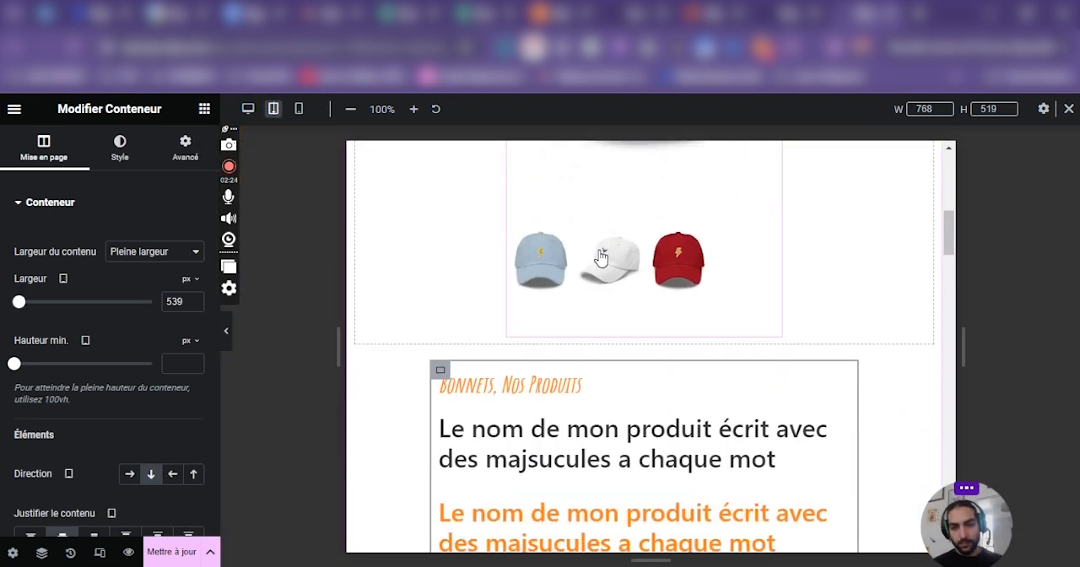
{"action": "scroll", "coordinate": [629, 241], "scroll_direction": "up", "scroll_amount": 4}
{"action": "scroll", "coordinate": [641, 228], "scroll_direction": "up", "scroll_amount": 2}
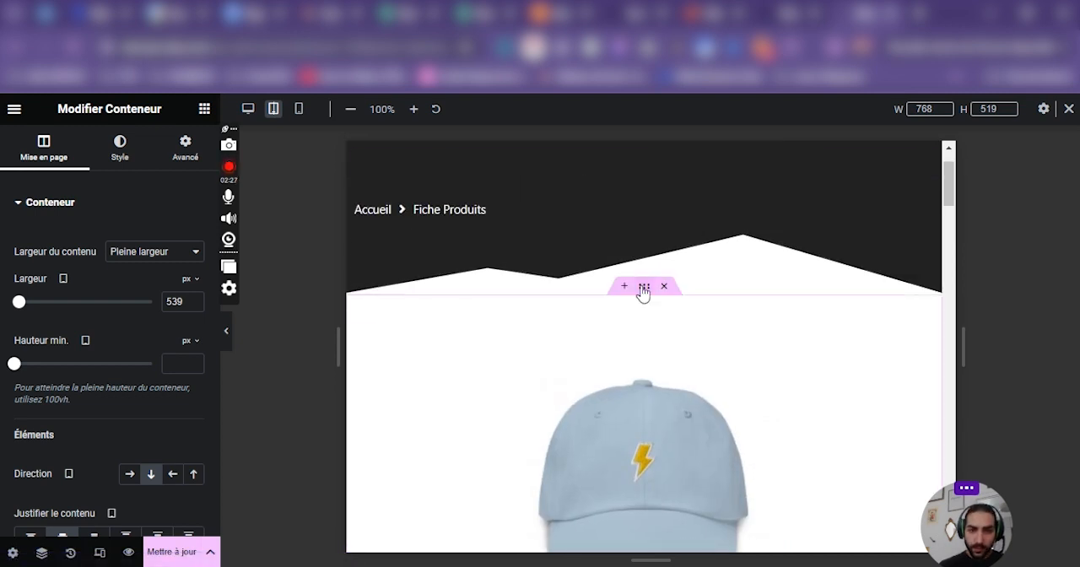
{"action": "left_click", "coordinate": [643, 287]}
{"action": "left_click", "coordinate": [131, 397]}
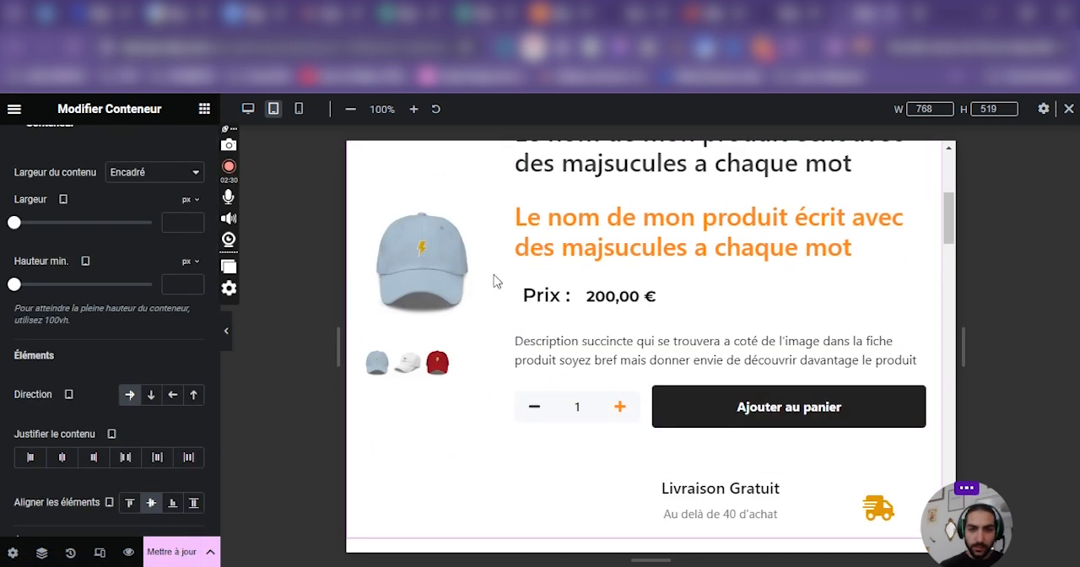
{"action": "left_click", "coordinate": [151, 395]}
{"action": "scroll", "coordinate": [895, 410], "scroll_direction": "down", "scroll_amount": 3}
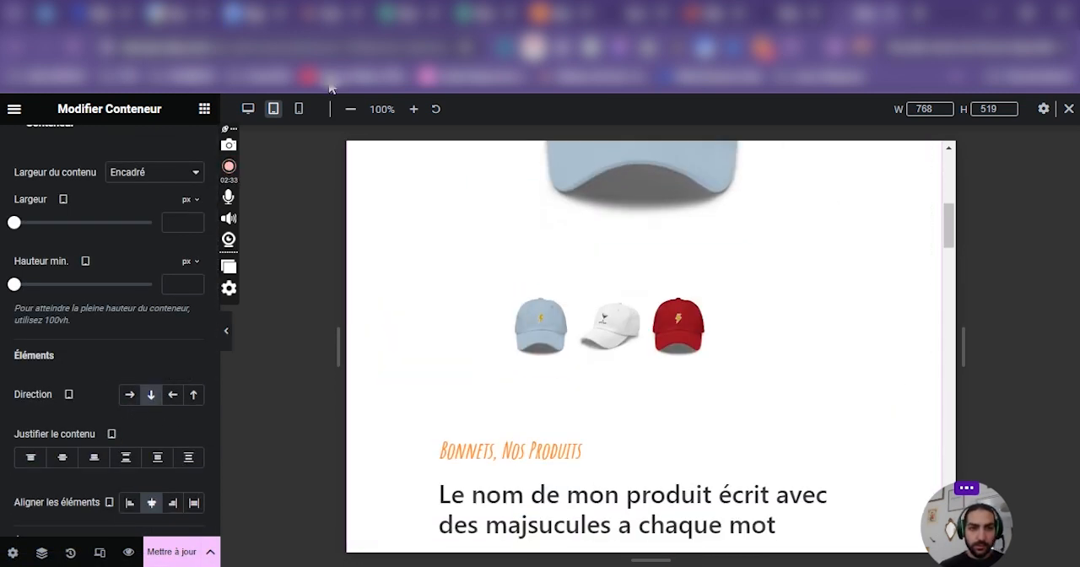
For tablet, reduce the orange product title's font size and set the black product title's font size to 15 px.
{"action": "scroll", "coordinate": [739, 270], "scroll_direction": "down", "scroll_amount": 4}
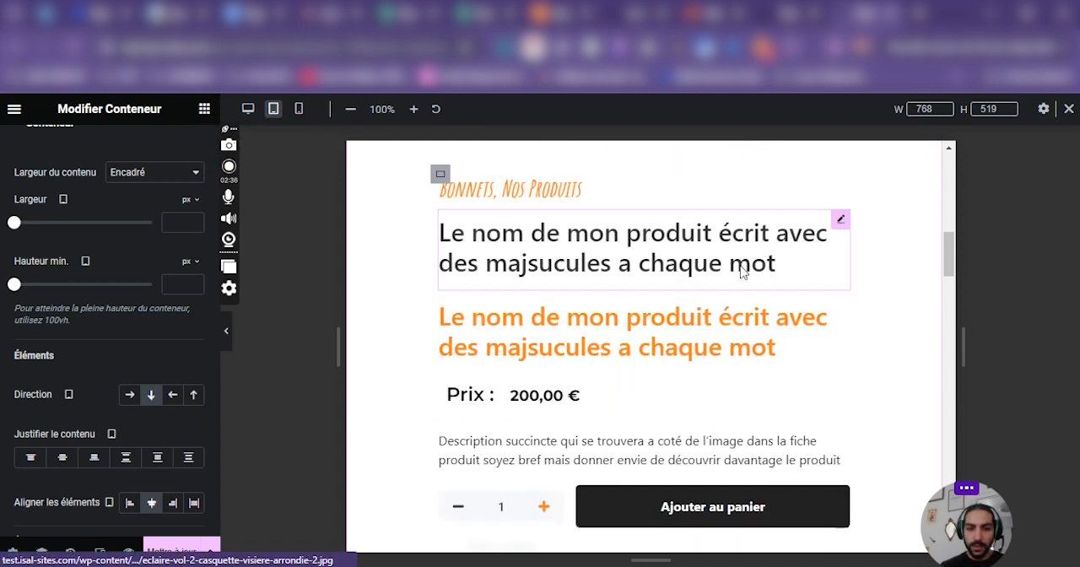
{"action": "left_click", "coordinate": [826, 273]}
{"action": "left_click", "coordinate": [194, 273]}
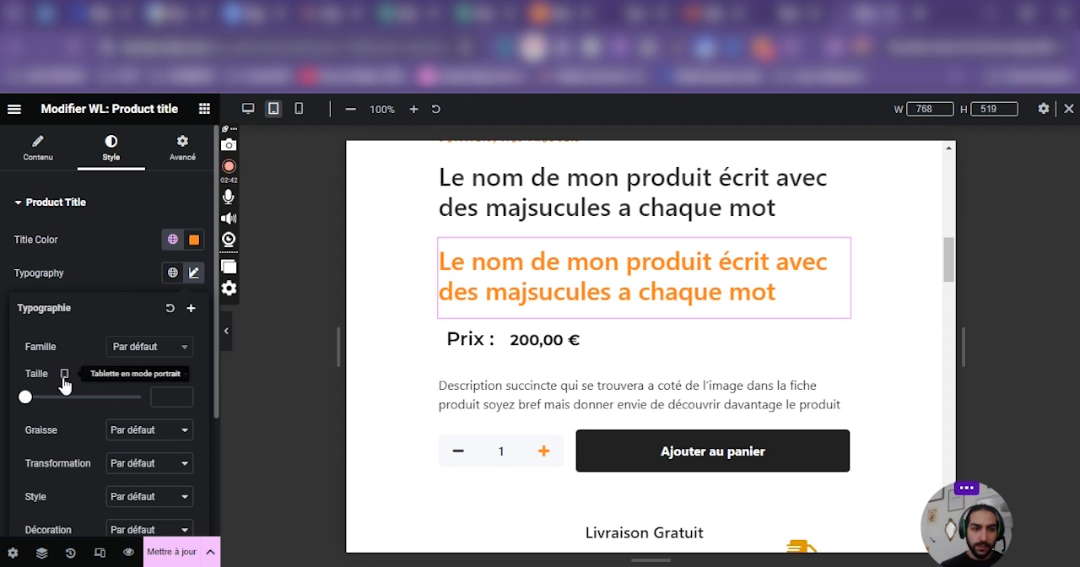
{"action": "left_click", "coordinate": [64, 373]}
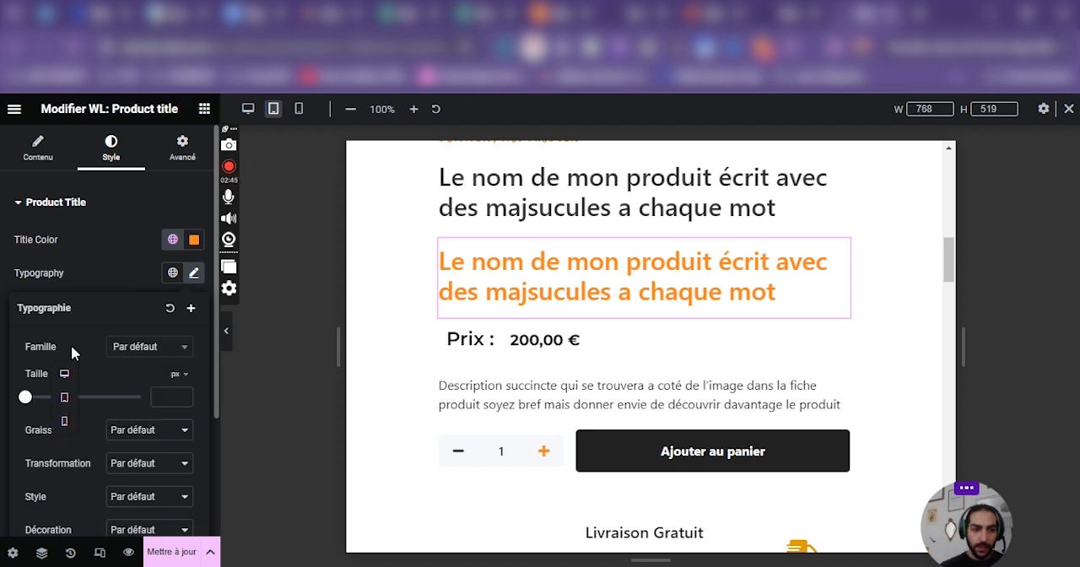
{"action": "left_click_drag", "start_coordinate": [25, 401], "coordinate": [34, 396]}
{"action": "left_click", "coordinate": [477, 226]}
{"action": "left_click", "coordinate": [194, 272]}
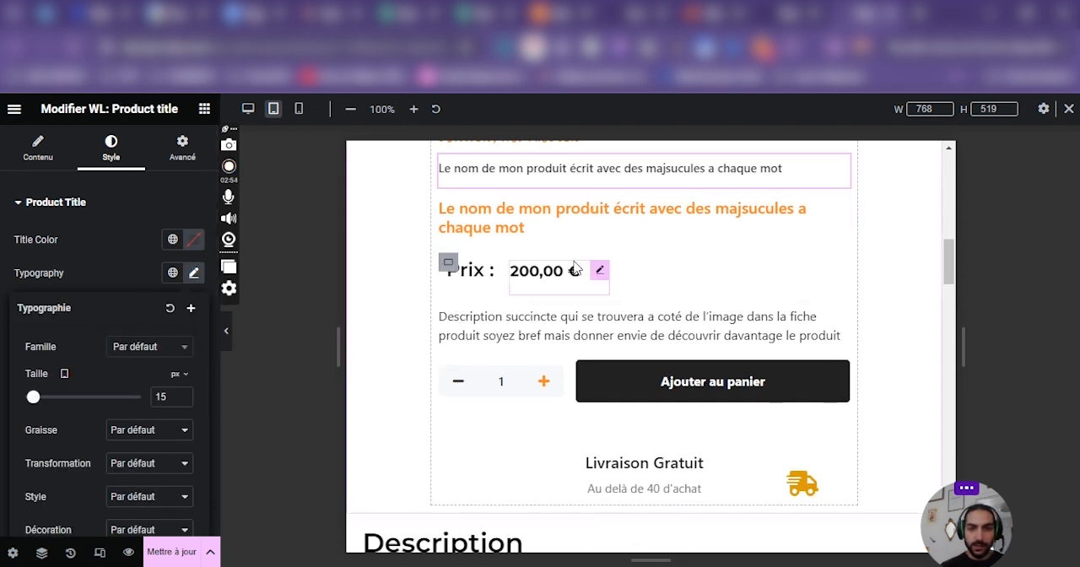
Centre the price row container's content for tablet, both in its justification and in its item alignment.
{"action": "scroll", "coordinate": [465, 347], "scroll_direction": "up", "scroll_amount": 1}
{"action": "left_click", "coordinate": [470, 350]}
{"action": "scroll", "coordinate": [176, 424], "scroll_direction": "down", "scroll_amount": 3}
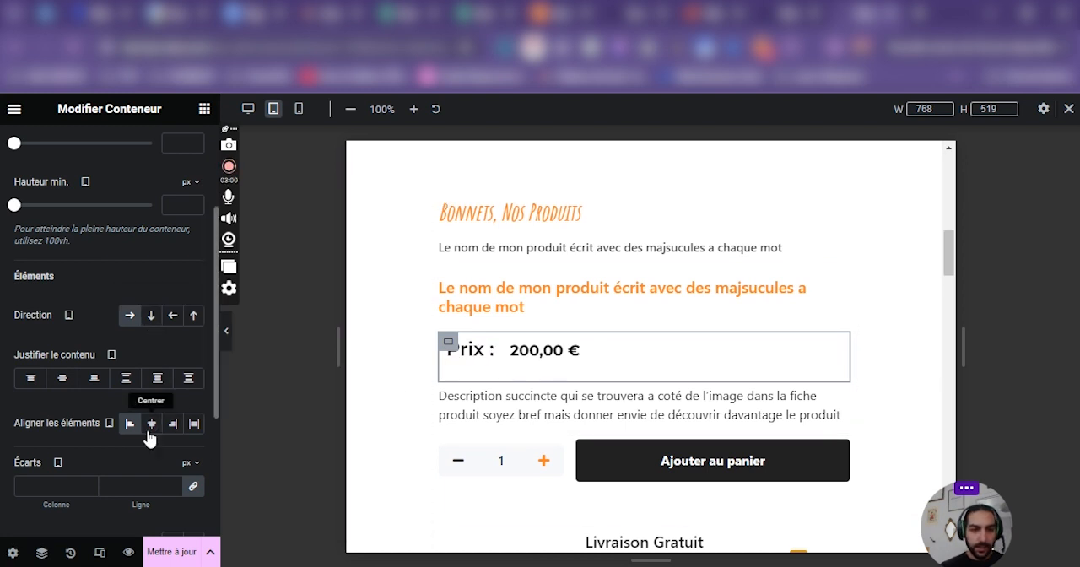
{"action": "left_click", "coordinate": [65, 381]}
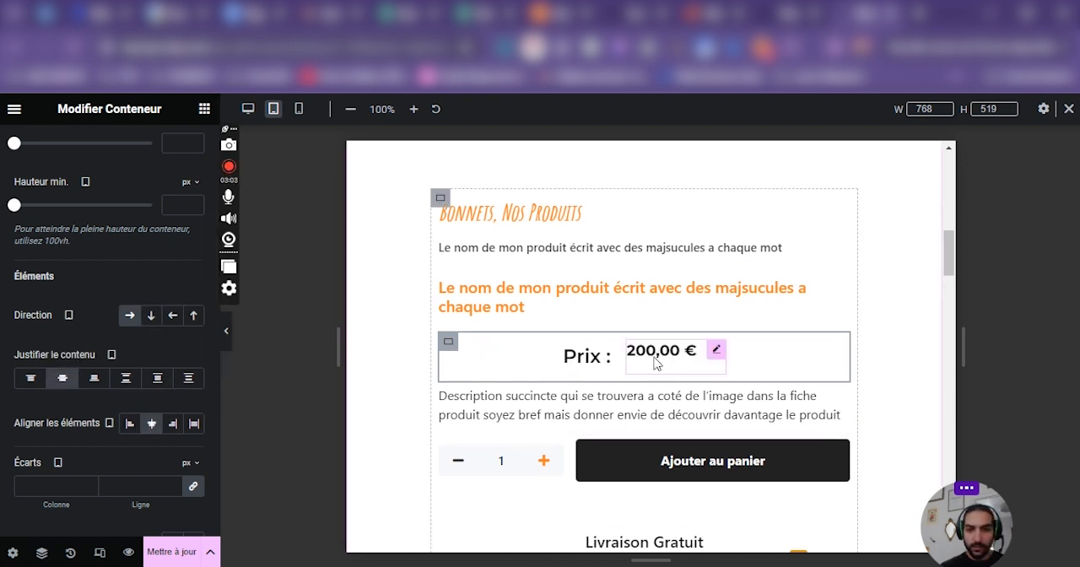
{"action": "left_click", "coordinate": [689, 361]}
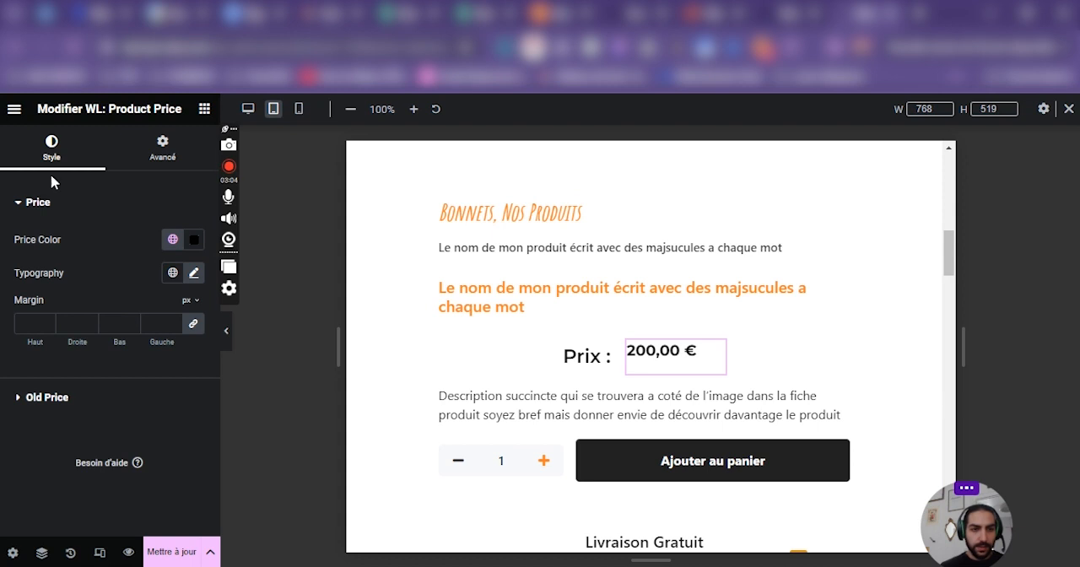
{"action": "left_click", "coordinate": [56, 404]}
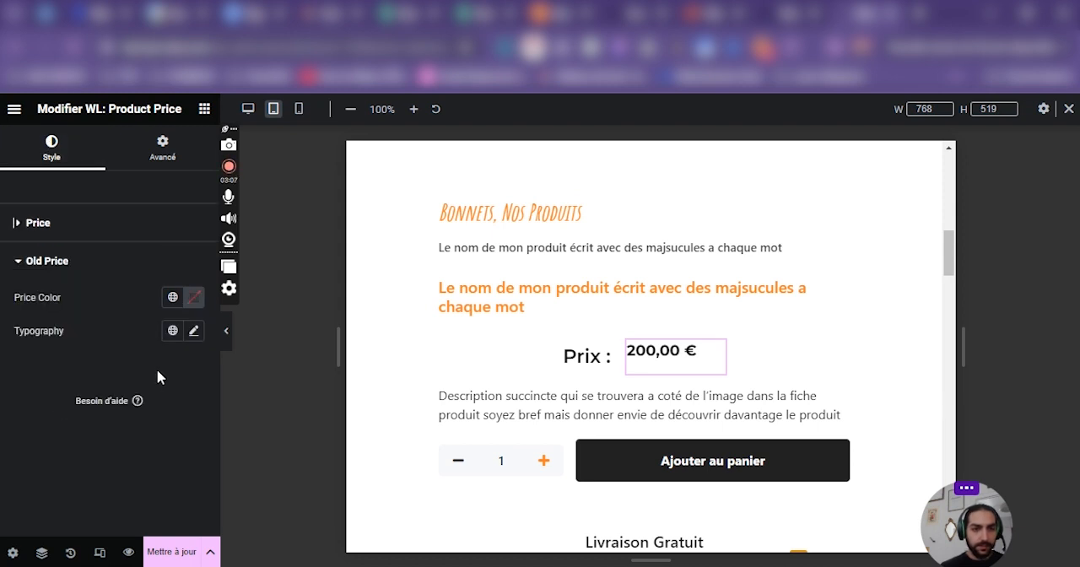
{"action": "left_click", "coordinate": [446, 352]}
Align the items of the product details container to the centre for tablet.
{"action": "left_click", "coordinate": [441, 195]}
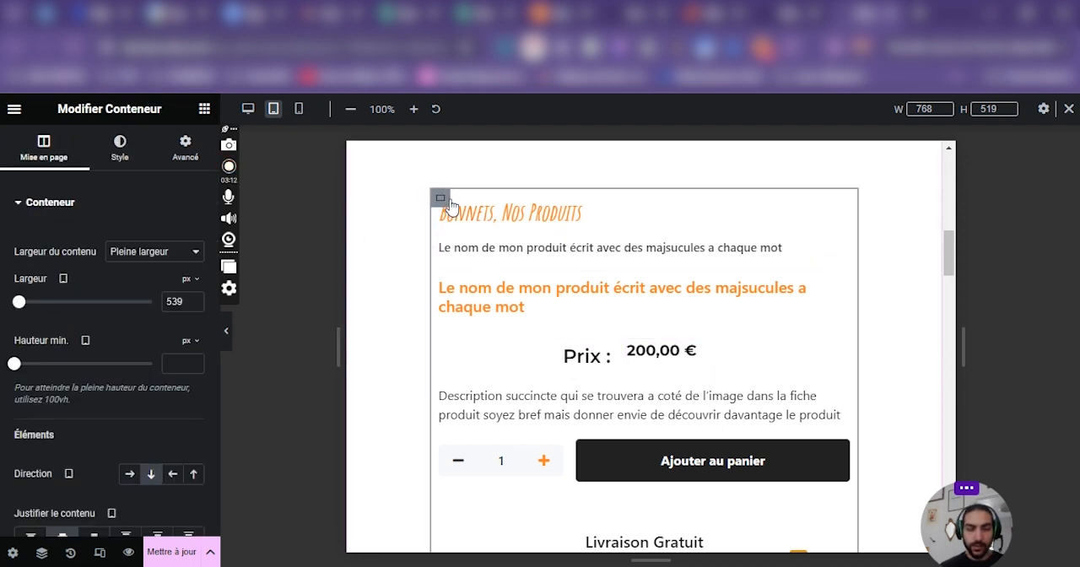
{"action": "scroll", "coordinate": [119, 464], "scroll_direction": "down", "scroll_amount": 2}
{"action": "left_click", "coordinate": [150, 430]}
{"action": "scroll", "coordinate": [677, 303], "scroll_direction": "down", "scroll_amount": 1}
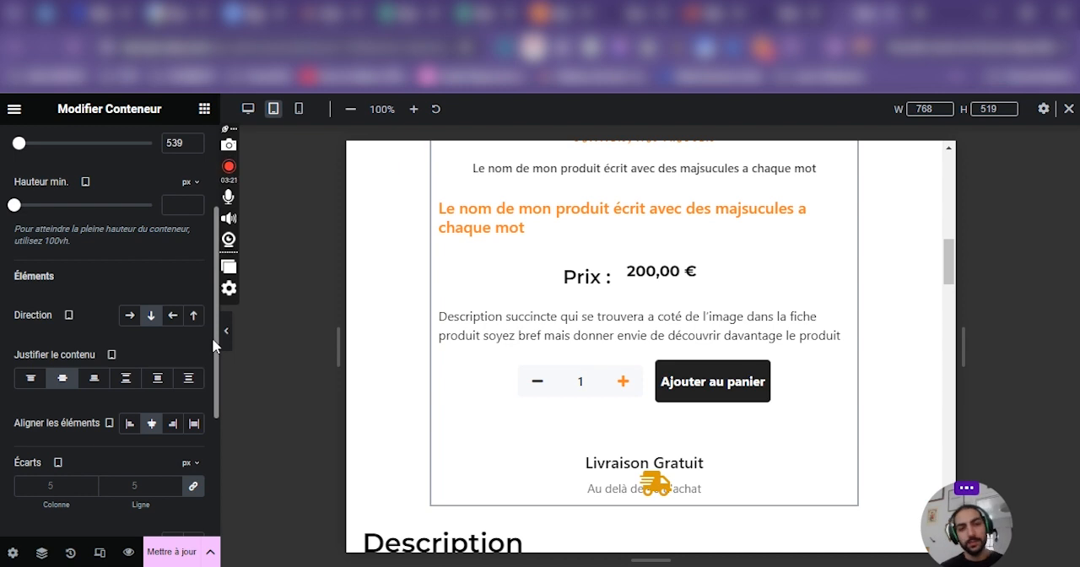
{"action": "scroll", "coordinate": [684, 289], "scroll_direction": "up", "scroll_amount": 3}
{"action": "scroll", "coordinate": [843, 366], "scroll_direction": "down", "scroll_amount": 1}
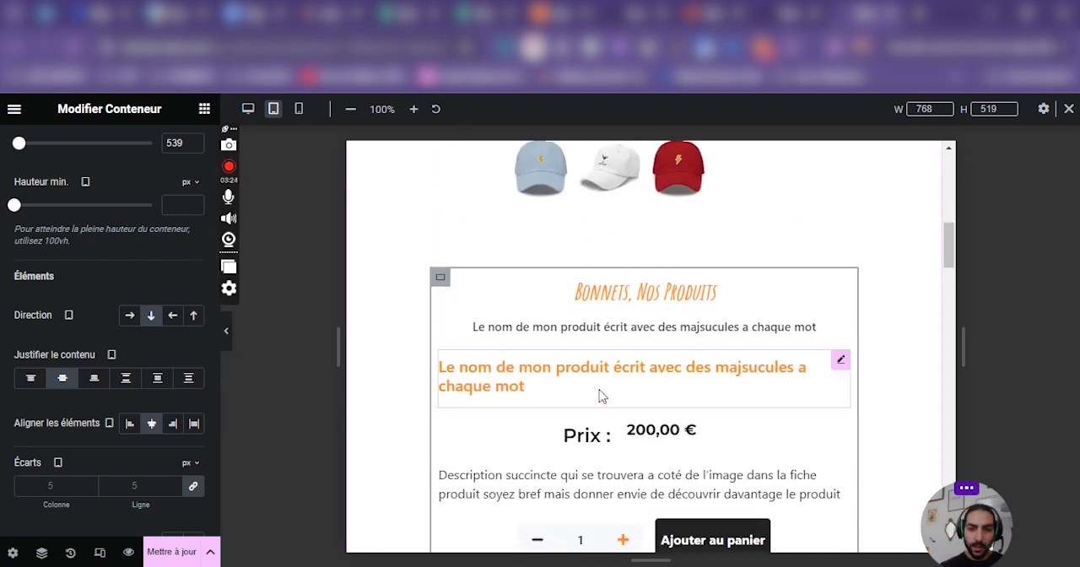
Narrow the orange product title's box in the tablet layout and open its style settings.
{"action": "left_click", "coordinate": [846, 380]}
{"action": "left_click_drag", "start_coordinate": [846, 379], "coordinate": [767, 392]}
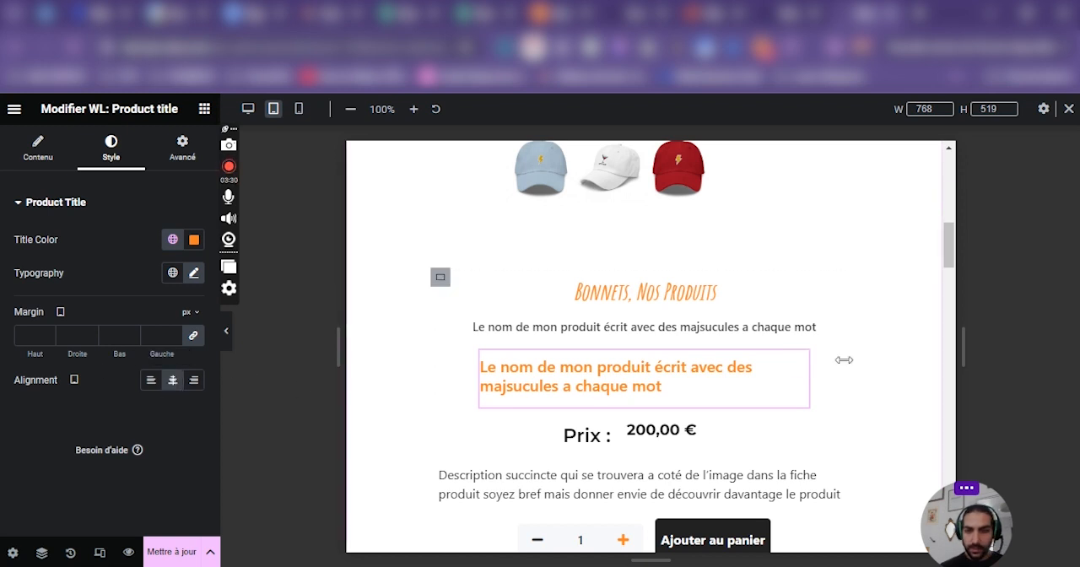
{"action": "left_click", "coordinate": [800, 369]}
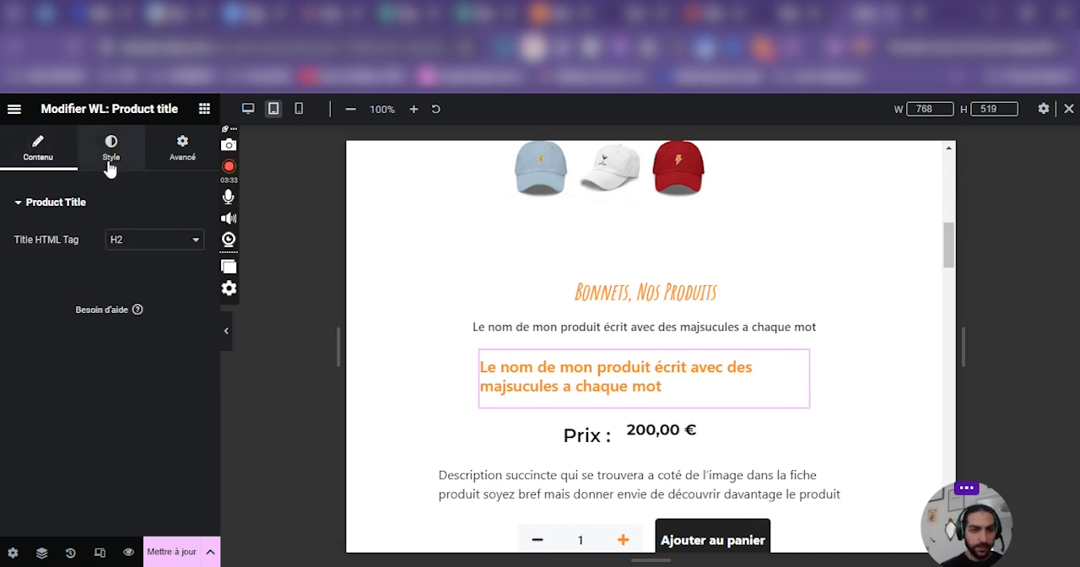
{"action": "left_click", "coordinate": [110, 158]}
Centre-align the text of the product's short description for tablet.
{"action": "scroll", "coordinate": [590, 359], "scroll_direction": "down", "scroll_amount": 6}
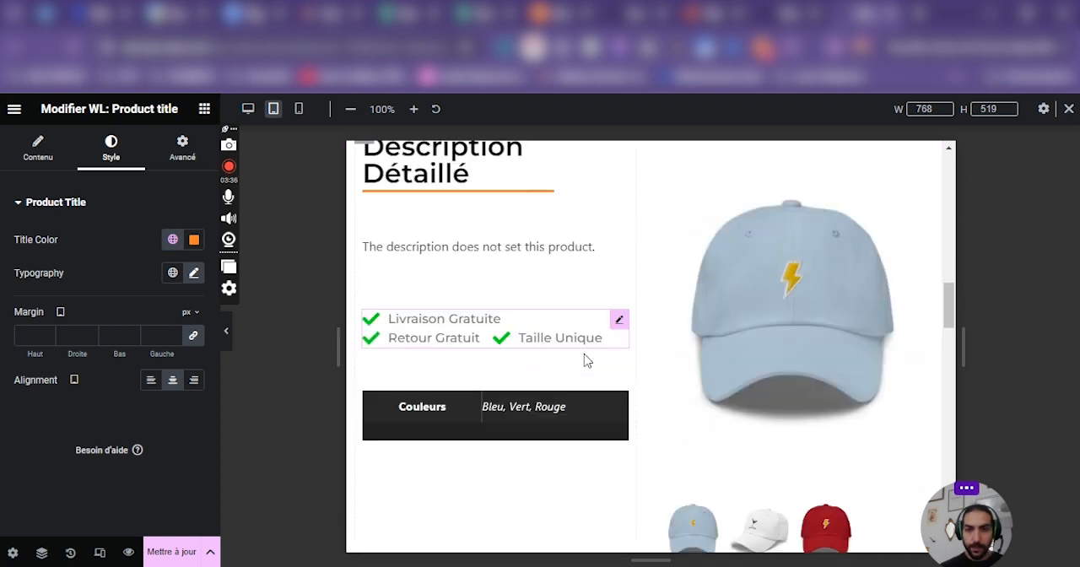
{"action": "scroll", "coordinate": [641, 372], "scroll_direction": "up", "scroll_amount": 4}
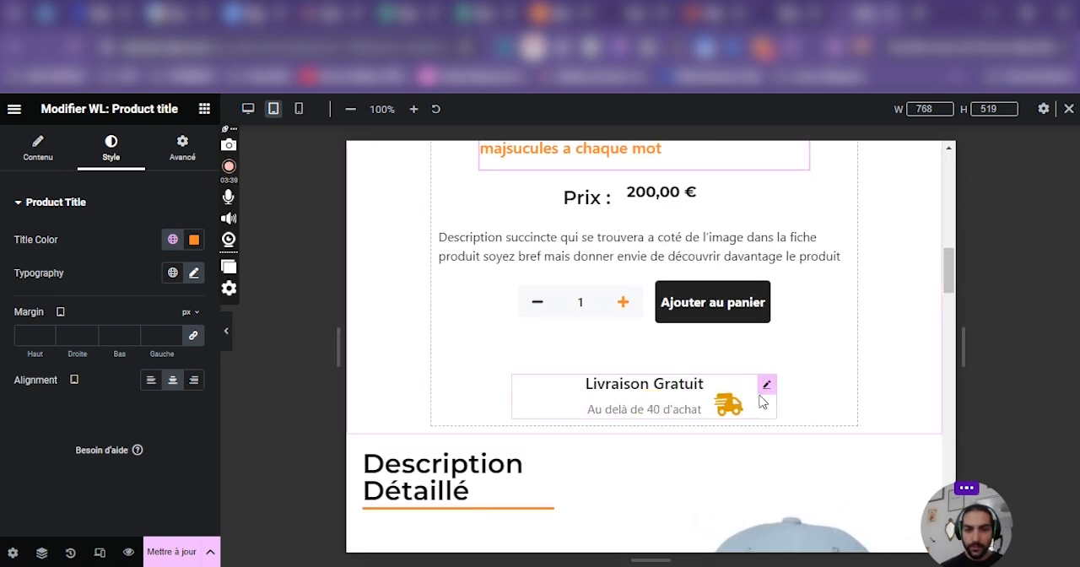
{"action": "scroll", "coordinate": [764, 396], "scroll_direction": "up", "scroll_amount": 2}
{"action": "scroll", "coordinate": [776, 388], "scroll_direction": "down", "scroll_amount": 1}
{"action": "left_click", "coordinate": [713, 349]}
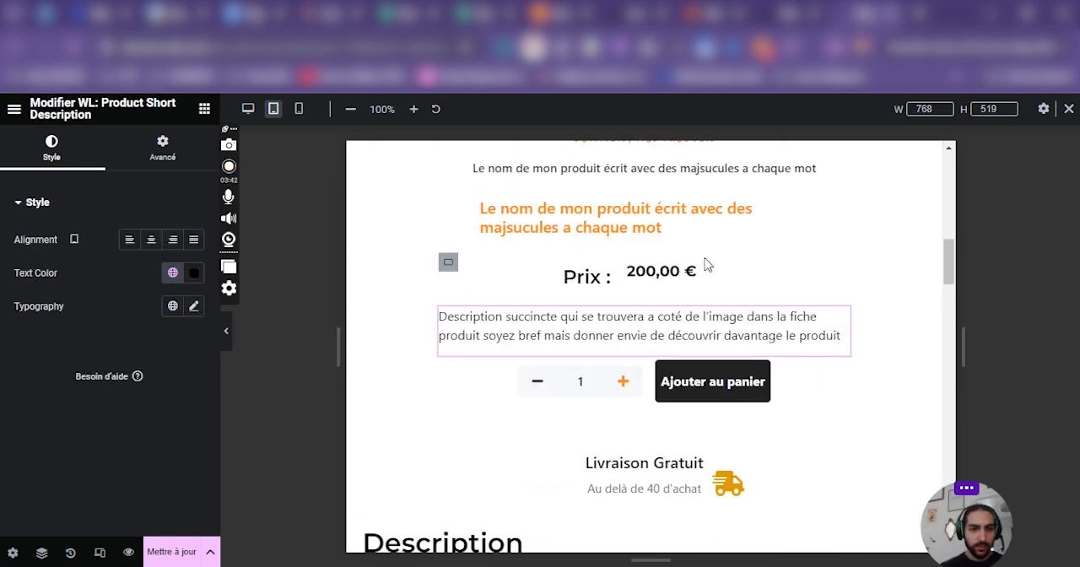
{"action": "mouse_move", "coordinate": [74, 245]}
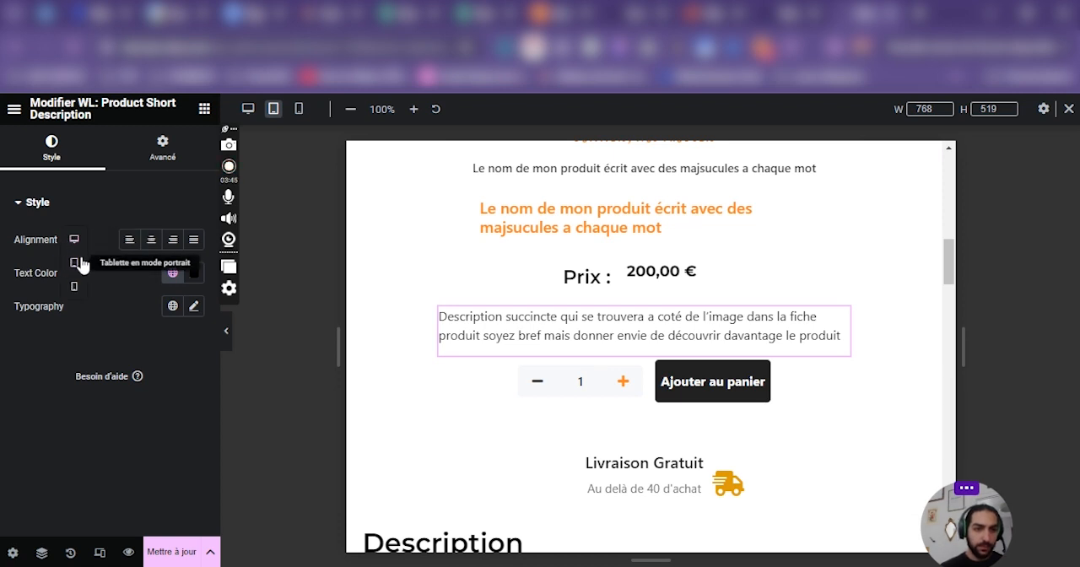
{"action": "left_click", "coordinate": [151, 242]}
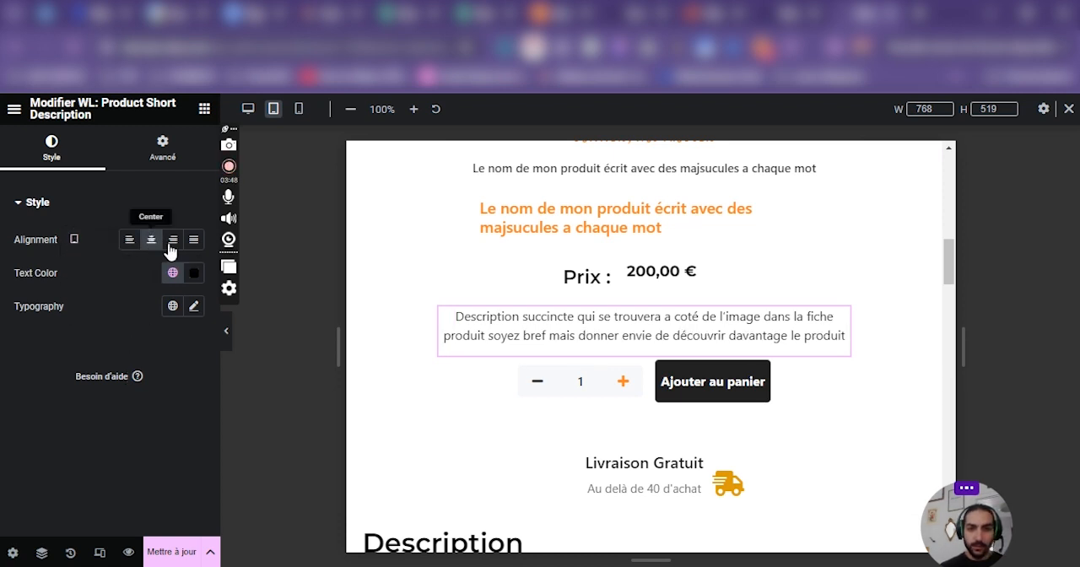
Set the short description's custom width to 60% for tablet.
{"action": "left_click_drag", "start_coordinate": [845, 334], "coordinate": [763, 347]}
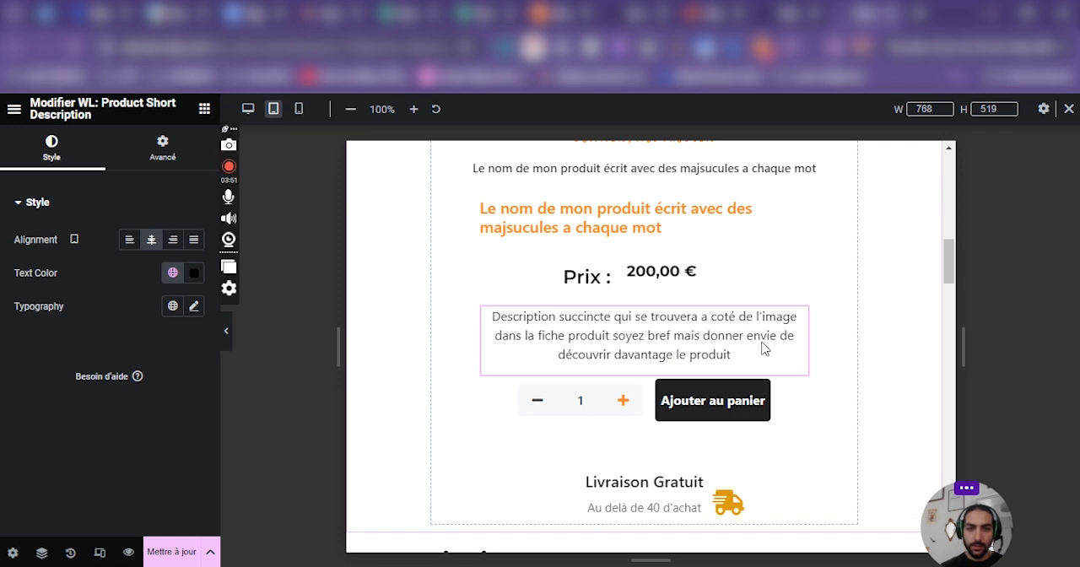
{"action": "left_click", "coordinate": [162, 152]}
{"action": "left_click", "coordinate": [64, 391]}
{"action": "left_click_drag", "start_coordinate": [74, 420], "coordinate": [84, 414]}
{"action": "left_click", "coordinate": [190, 413]}
{"action": "key", "text": "BackSpace"}
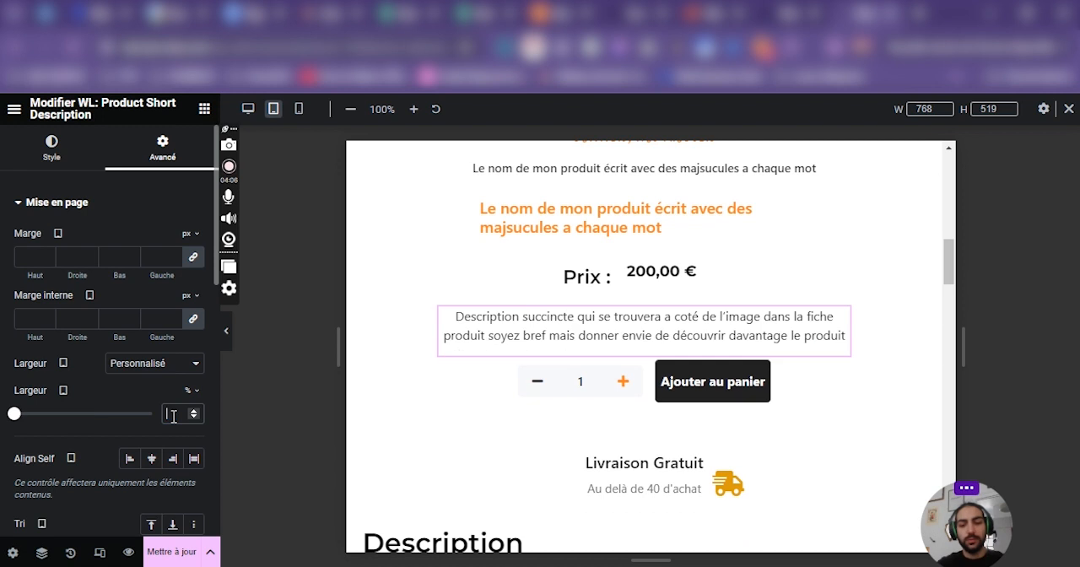
{"action": "type", "text": "50"}
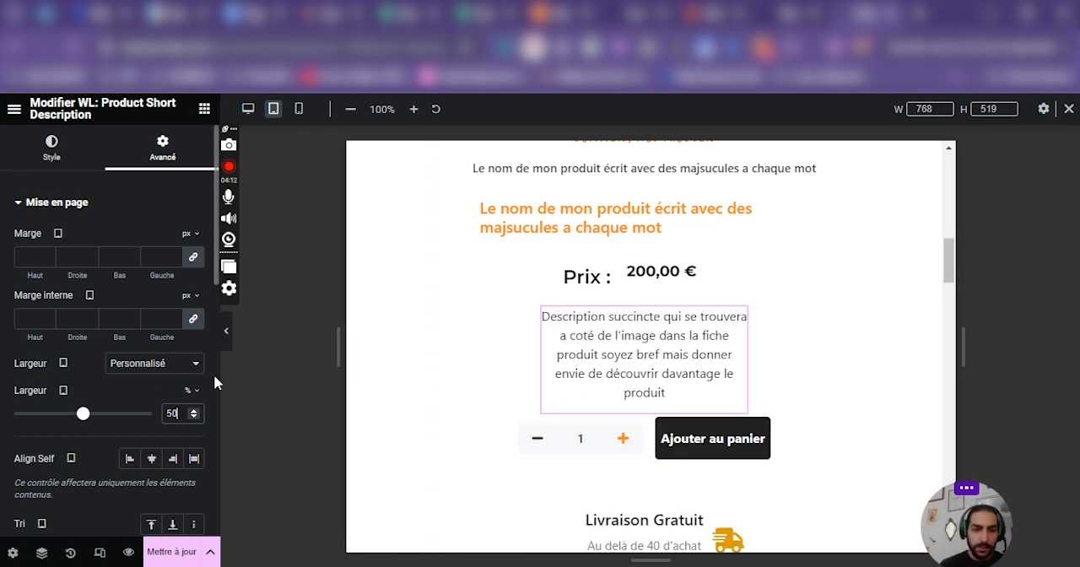
{"action": "triple_click", "coordinate": [193, 410]}
{"action": "double_click", "coordinate": [193, 410]}
{"action": "double_click", "coordinate": [193, 410]}
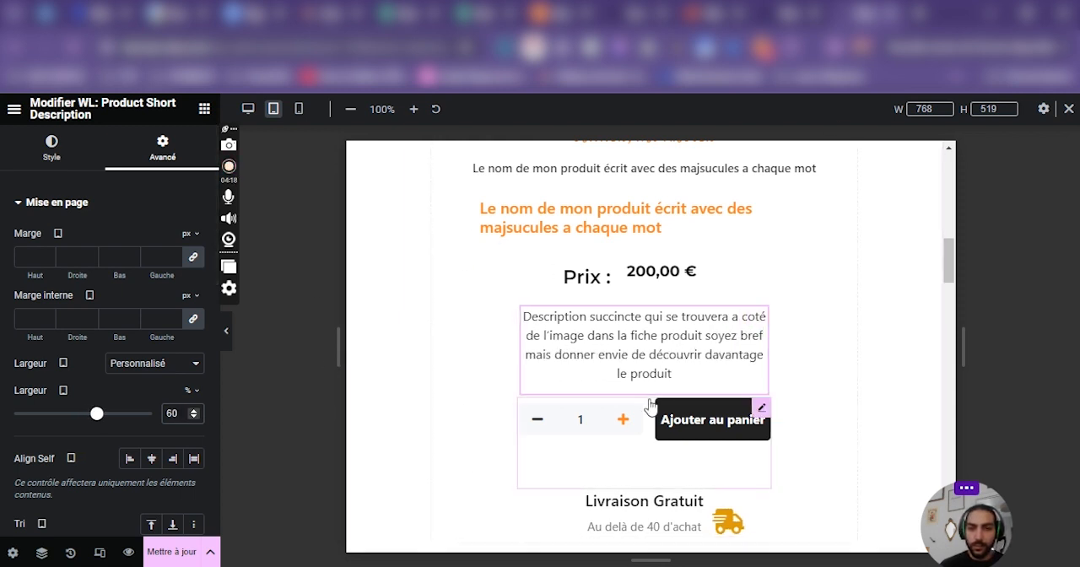
Examine the detailed description section's container settings and the layout options of its icon list in the tablet preview.
{"action": "scroll", "coordinate": [440, 359], "scroll_direction": "up", "scroll_amount": 3}
{"action": "left_click", "coordinate": [439, 358]}
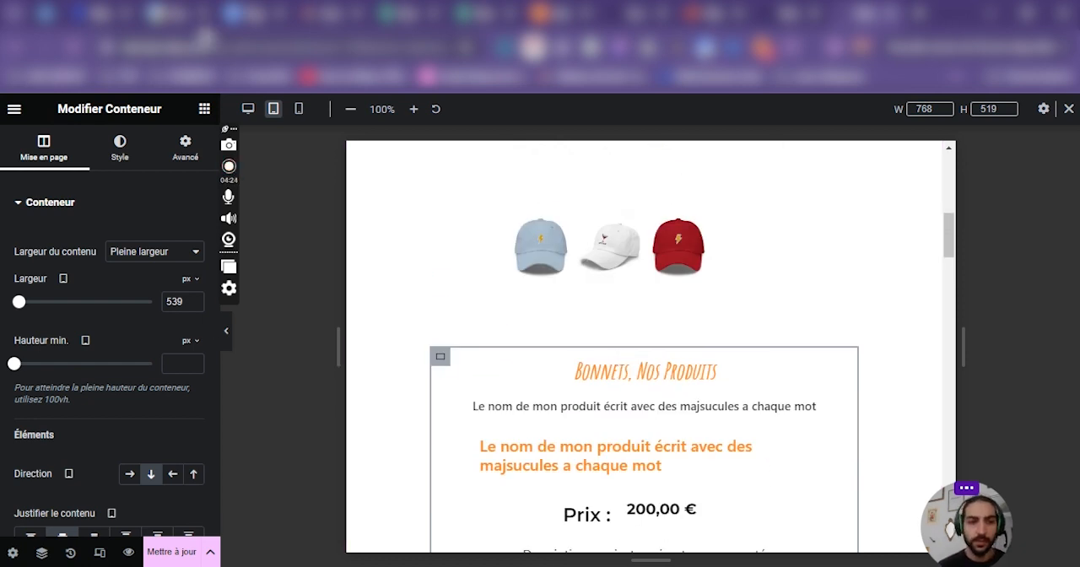
{"action": "scroll", "coordinate": [709, 357], "scroll_direction": "down", "scroll_amount": 6}
{"action": "scroll", "coordinate": [675, 296], "scroll_direction": "up", "scroll_amount": 2}
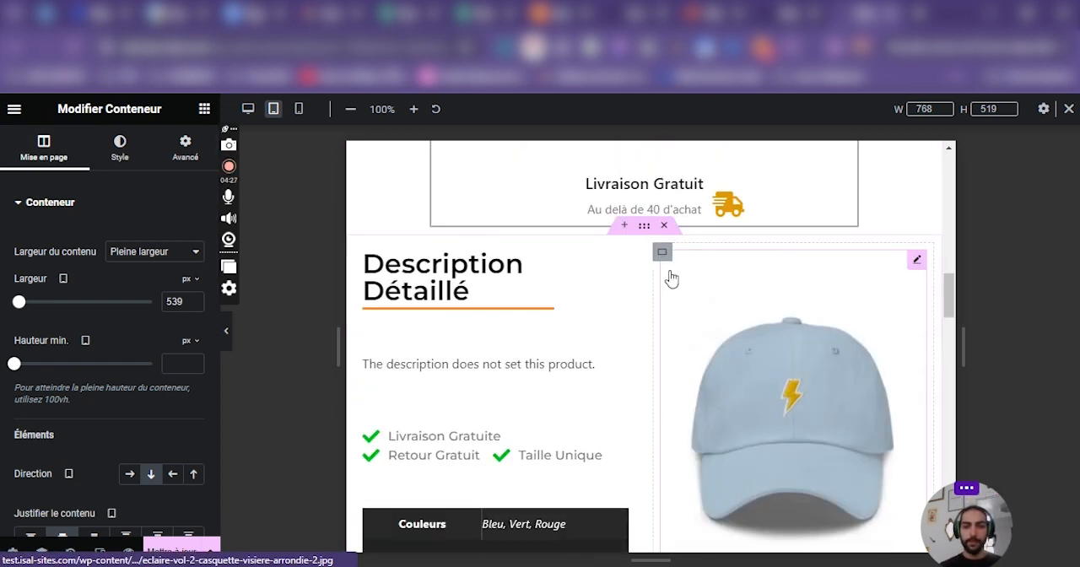
{"action": "left_click", "coordinate": [650, 233]}
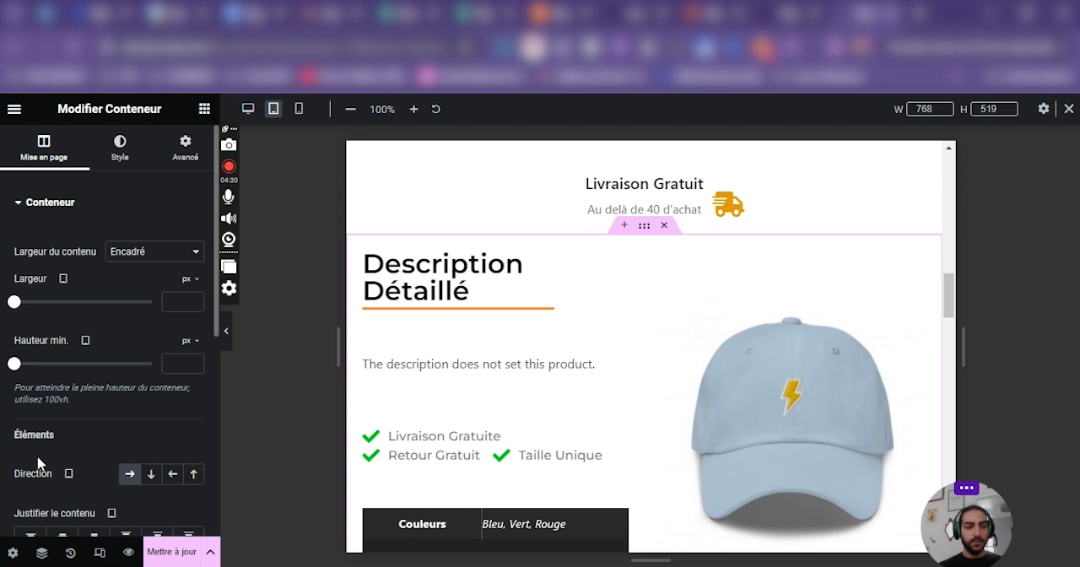
{"action": "scroll", "coordinate": [650, 417], "scroll_direction": "down", "scroll_amount": 1}
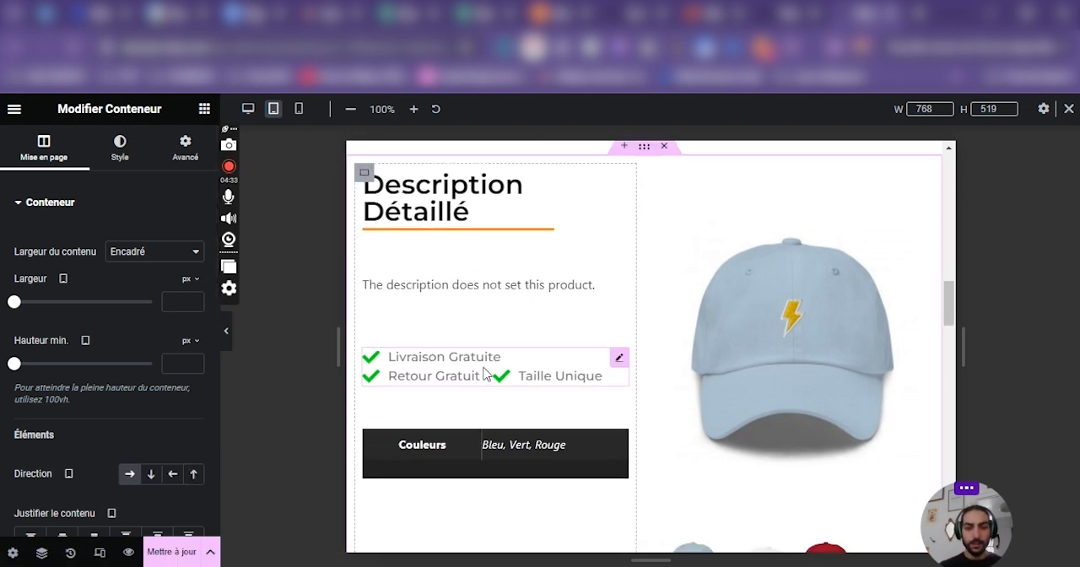
{"action": "left_click", "coordinate": [620, 360]}
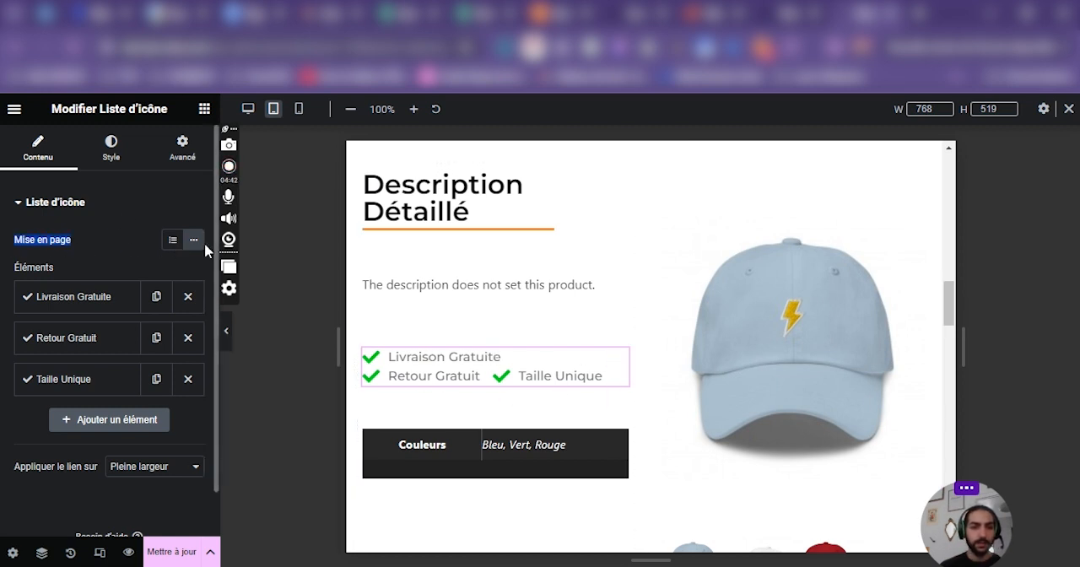
{"action": "right_click", "coordinate": [91, 257]}
{"action": "left_click", "coordinate": [92, 242]}
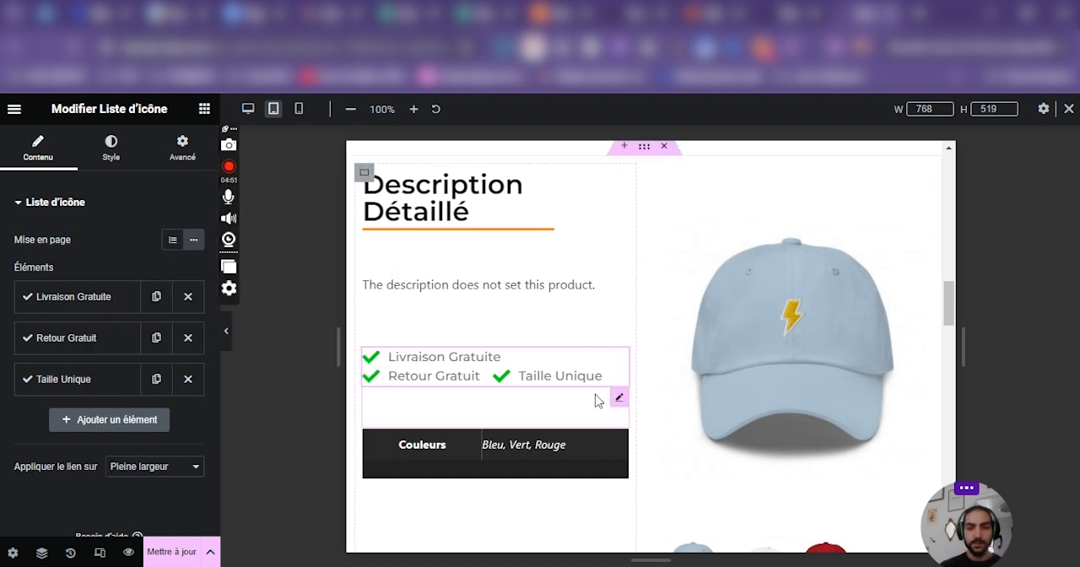
Duplicate the icon list in the desktop preview and set the upper list's layout to the vertical default (Par défaut).
{"action": "left_click", "coordinate": [299, 109]}
{"action": "left_click", "coordinate": [273, 108]}
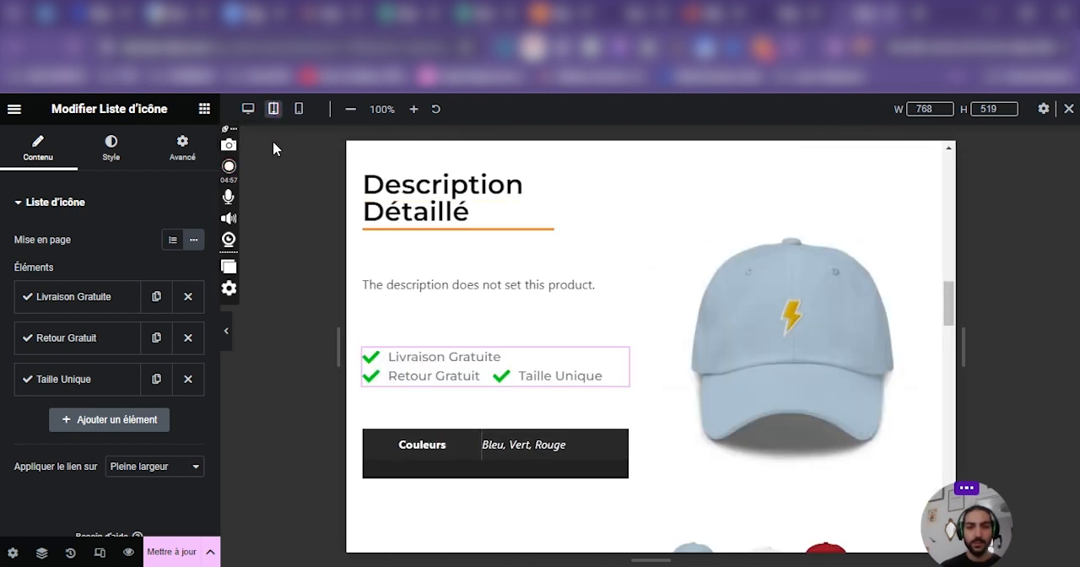
{"action": "left_click", "coordinate": [248, 109]}
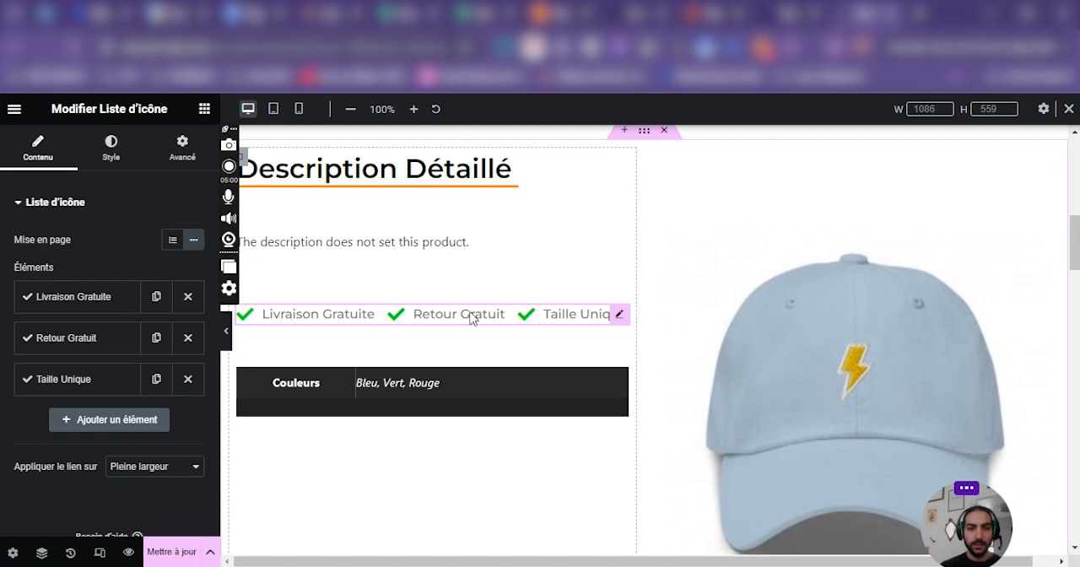
{"action": "right_click", "coordinate": [471, 313]}
{"action": "left_click", "coordinate": [515, 275]}
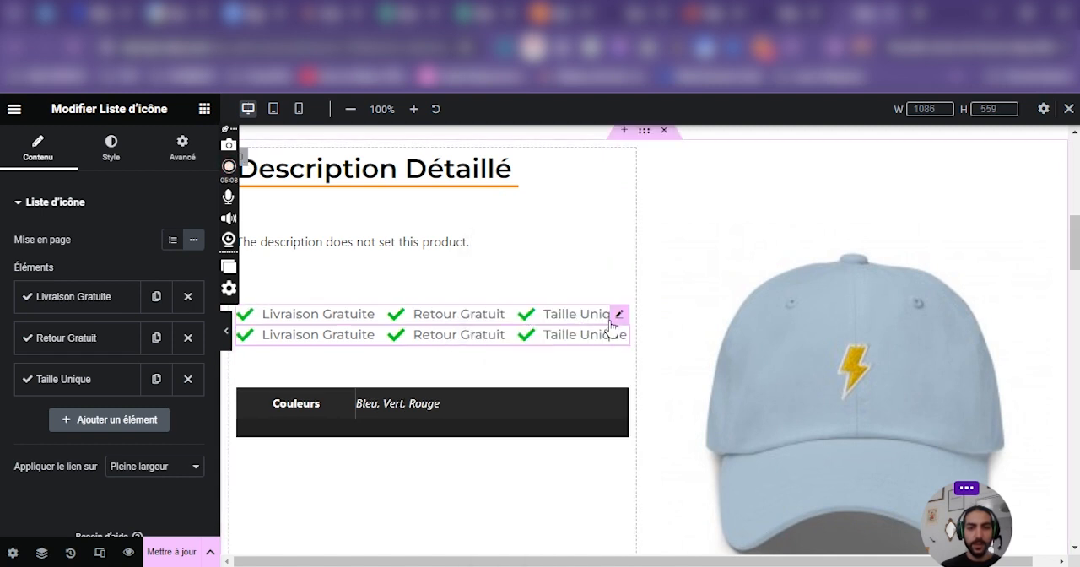
{"action": "left_click", "coordinate": [169, 243]}
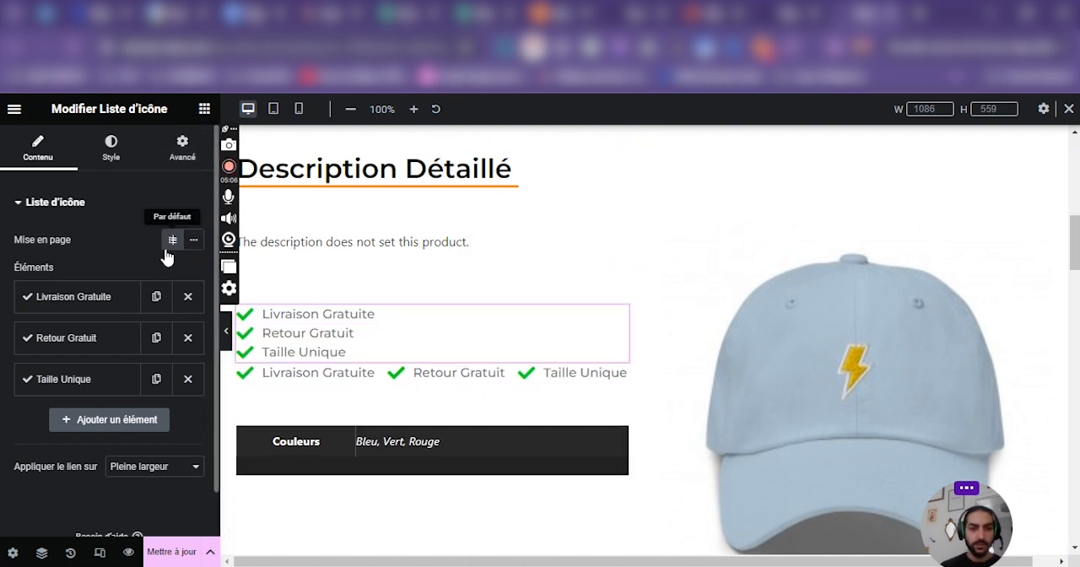
Hide the upper, vertical icon list on desktop and select the horizontal list below it.
{"action": "left_click", "coordinate": [175, 147]}
{"action": "scroll", "coordinate": [338, 345], "scroll_direction": "down", "scroll_amount": 2}
{"action": "scroll", "coordinate": [90, 433], "scroll_direction": "down", "scroll_amount": 5}
{"action": "scroll", "coordinate": [126, 410], "scroll_direction": "up", "scroll_amount": 5}
{"action": "scroll", "coordinate": [145, 319], "scroll_direction": "down", "scroll_amount": 5}
{"action": "scroll", "coordinate": [145, 319], "scroll_direction": "down", "scroll_amount": 2}
{"action": "left_click", "coordinate": [101, 348]}
{"action": "scroll", "coordinate": [140, 403], "scroll_direction": "down", "scroll_amount": 2}
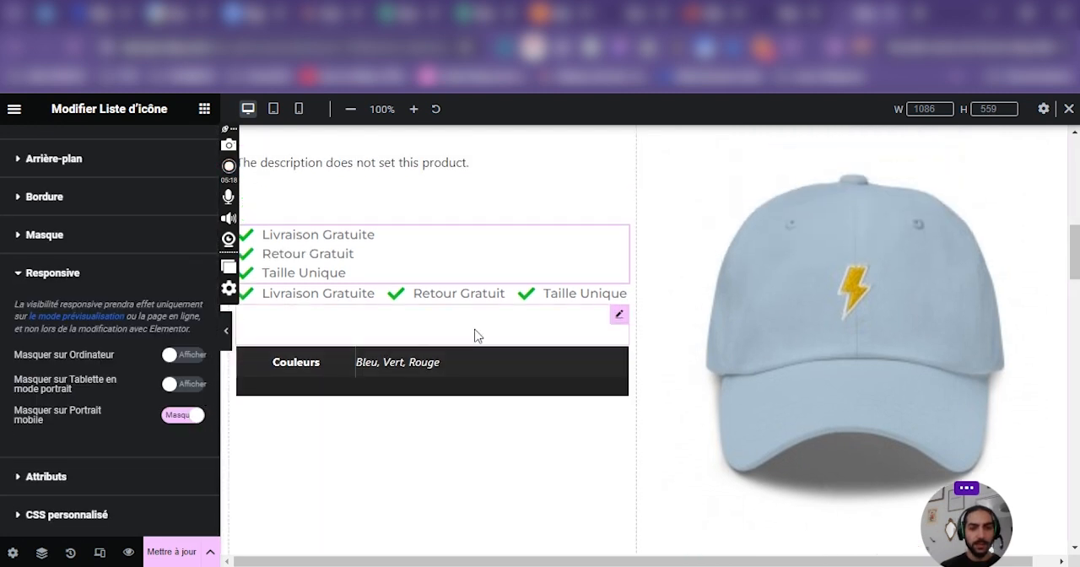
{"action": "left_click", "coordinate": [183, 355]}
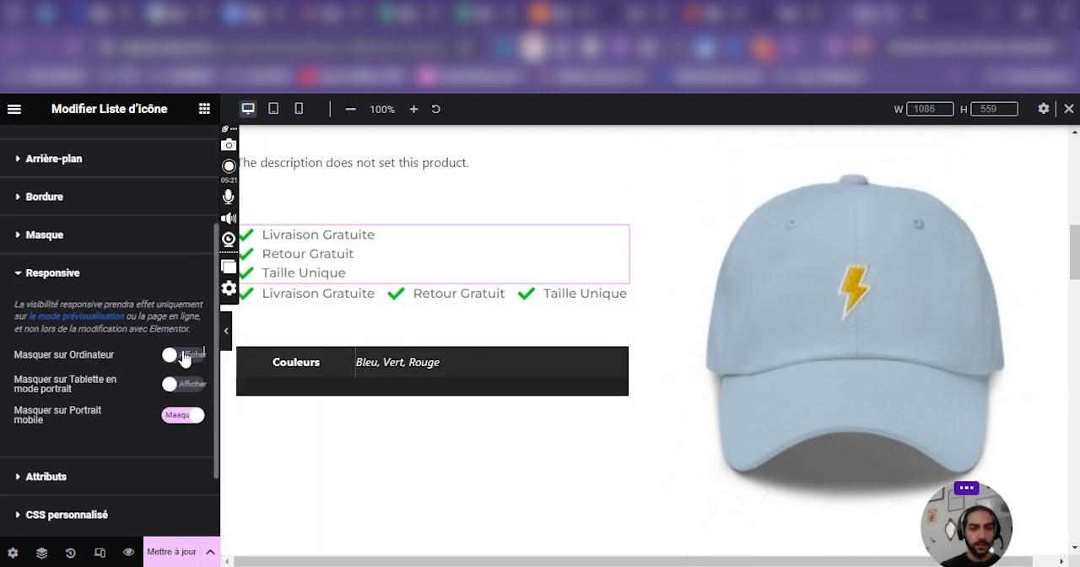
{"action": "left_click", "coordinate": [619, 295]}
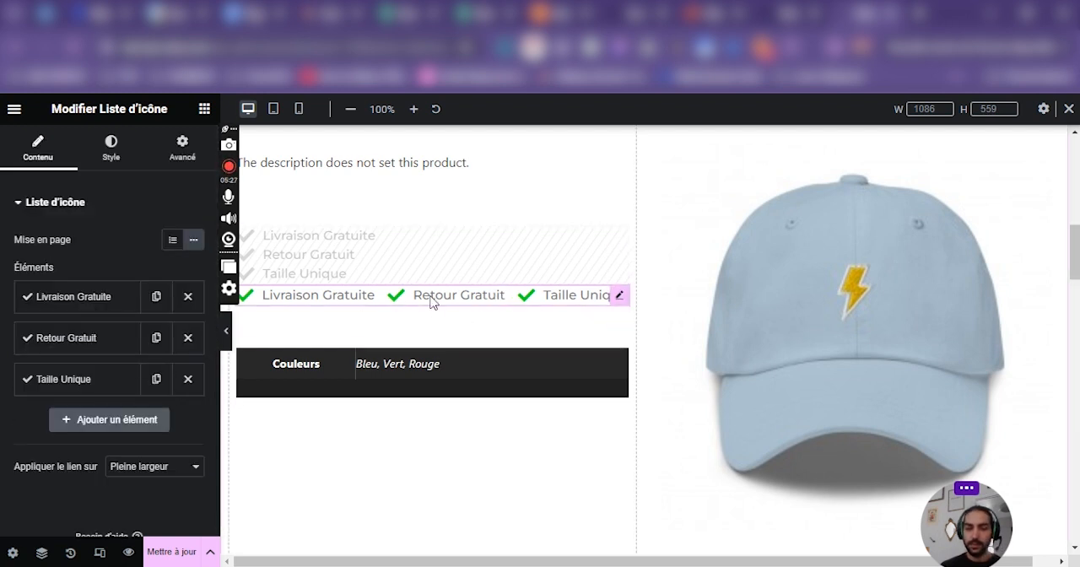
Hide the horizontal icon list on tablet and mobile portrait, keep it shown on desktop, and update the page.
{"action": "left_click", "coordinate": [183, 147]}
{"action": "scroll", "coordinate": [85, 396], "scroll_direction": "down", "scroll_amount": 10}
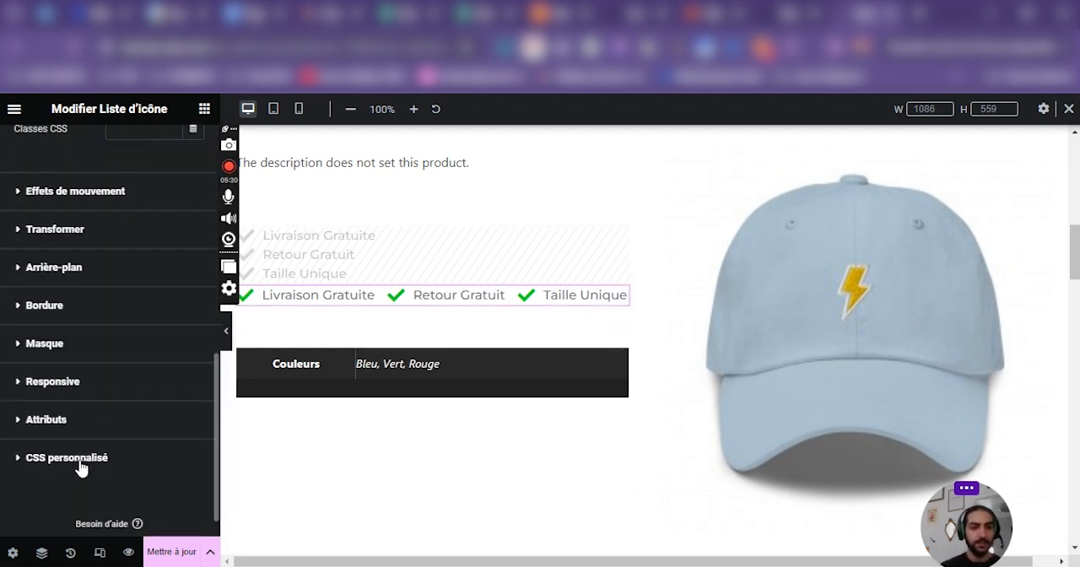
{"action": "left_click", "coordinate": [52, 381]}
{"action": "scroll", "coordinate": [84, 397], "scroll_direction": "down", "scroll_amount": 2}
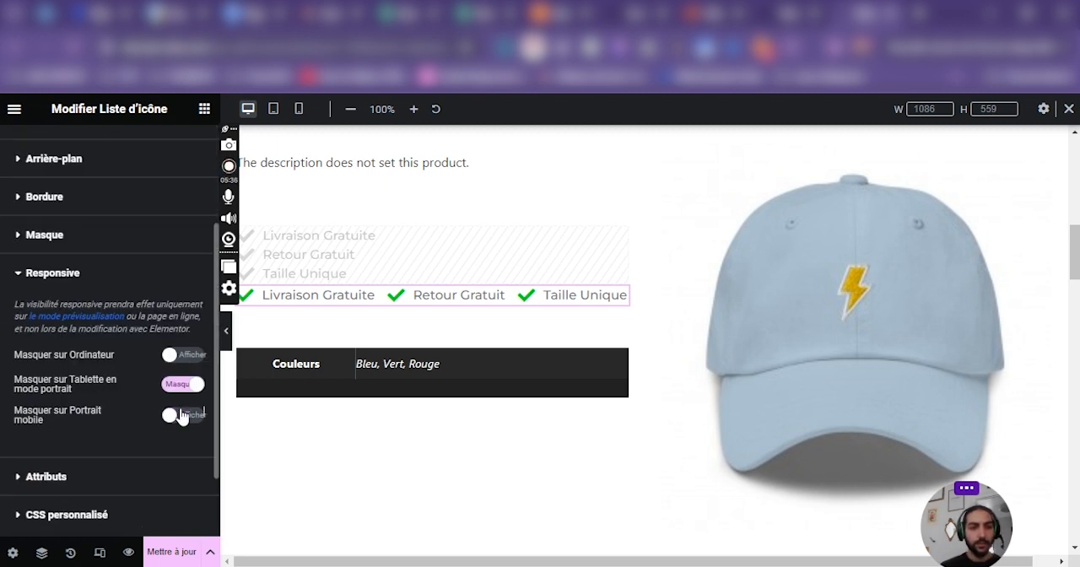
{"action": "left_click", "coordinate": [171, 551]}
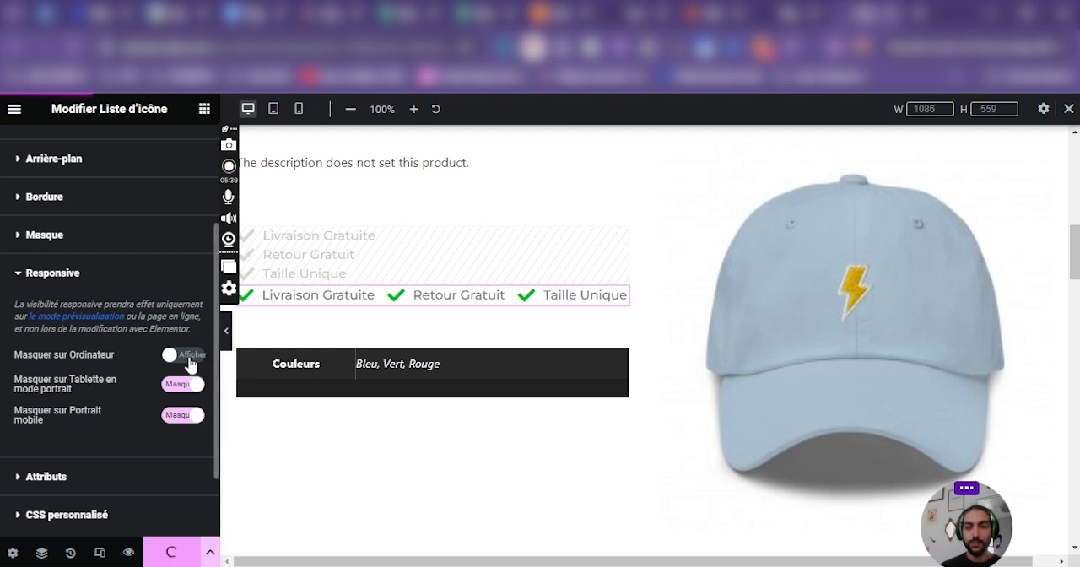
Preview the description section's icon lists in tablet and desktop views with the editing panel hidden.
{"action": "left_click", "coordinate": [226, 330]}
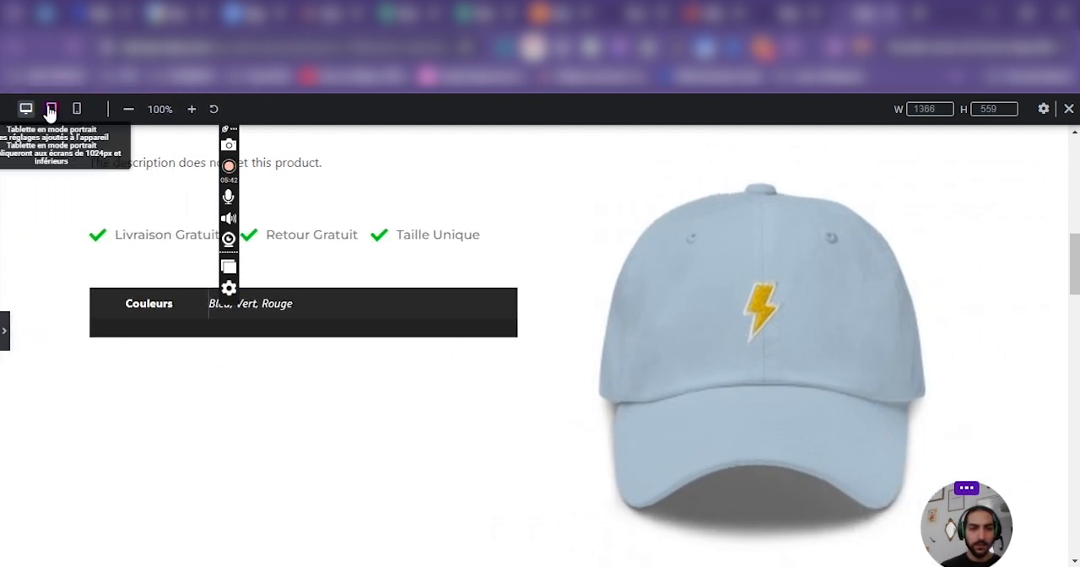
{"action": "left_click", "coordinate": [51, 110]}
{"action": "scroll", "coordinate": [477, 374], "scroll_direction": "down", "scroll_amount": 10}
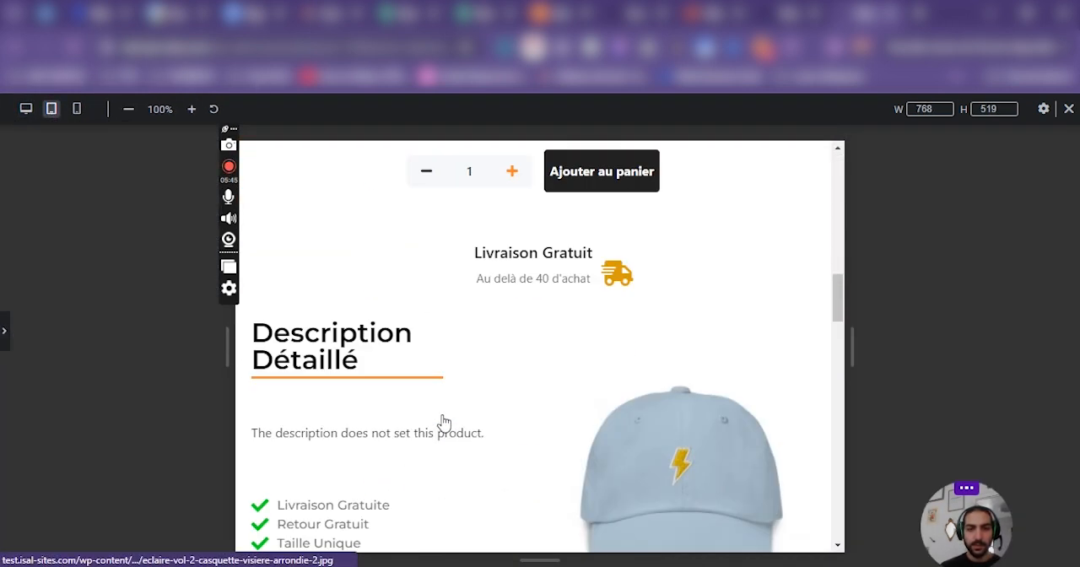
{"action": "left_click", "coordinate": [25, 109]}
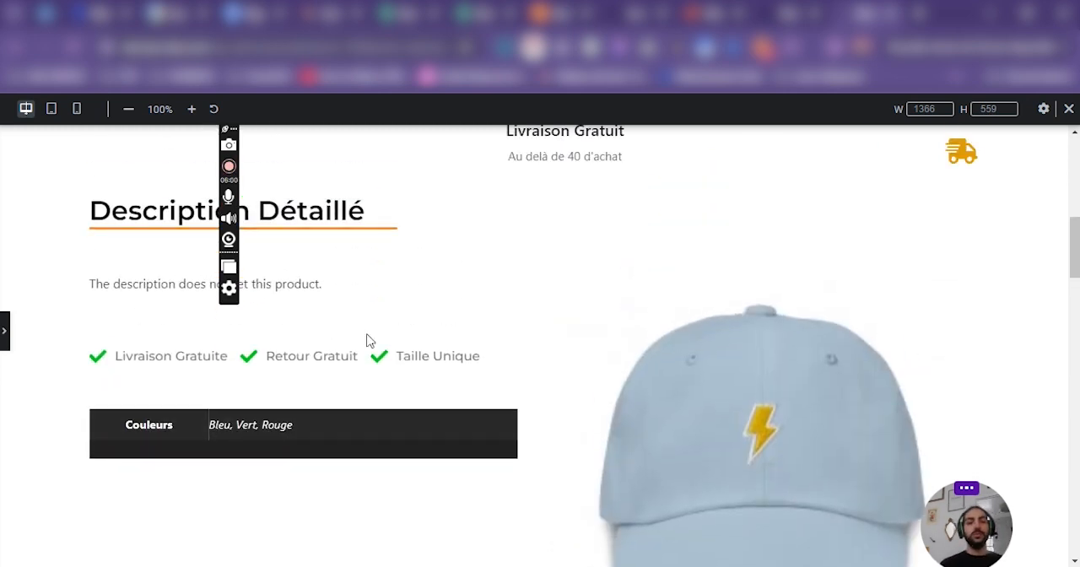
{"action": "scroll", "coordinate": [367, 339], "scroll_direction": "down", "scroll_amount": 5}
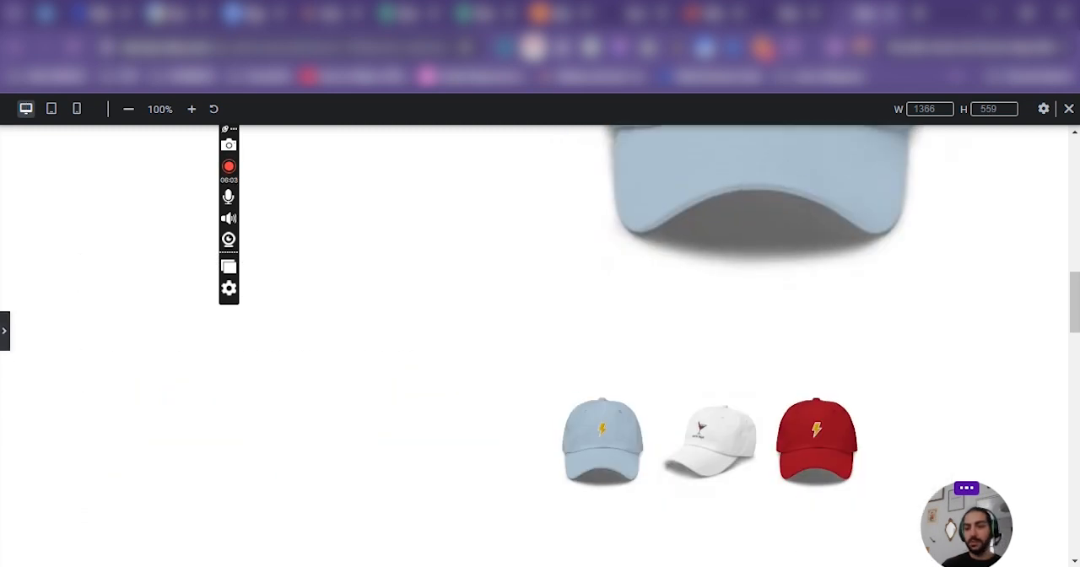
{"action": "key", "text": "ctrl+p"}
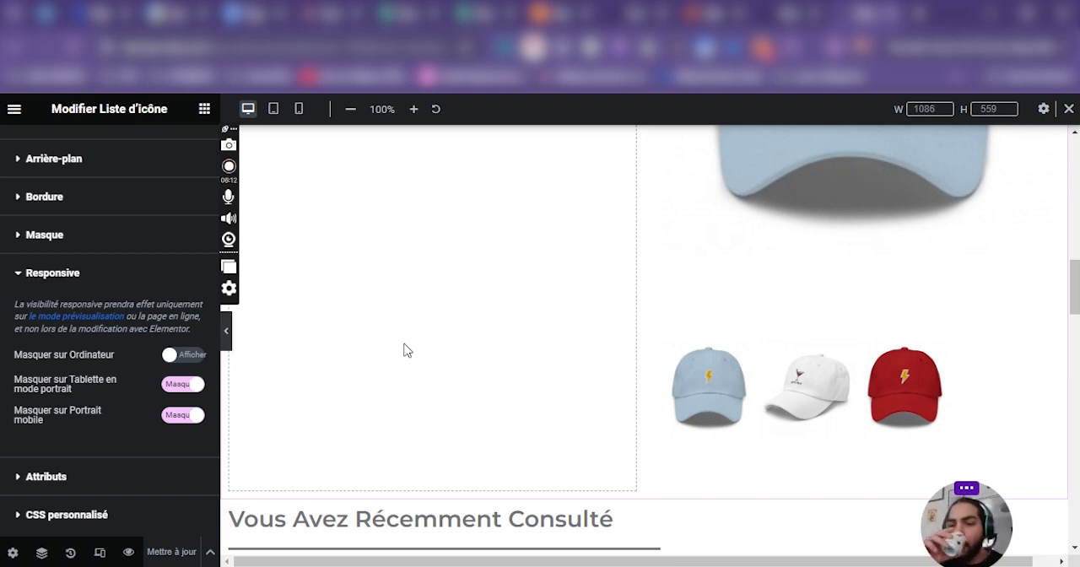
Examine the detailed description title, icon lists and recently viewed products in the desktop and mobile previews.
{"action": "scroll", "coordinate": [404, 350], "scroll_direction": "up", "scroll_amount": 10}
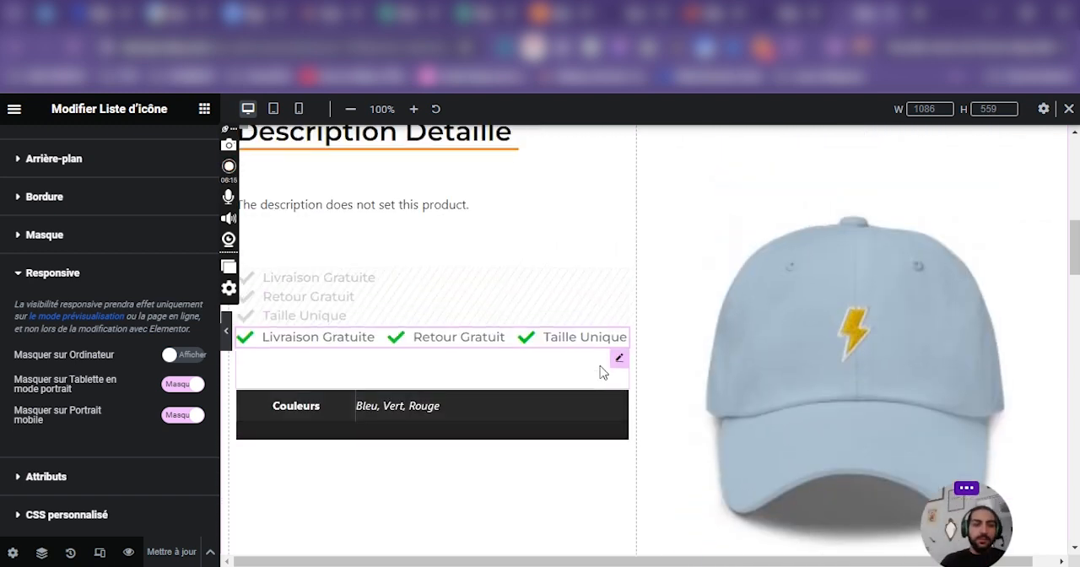
{"action": "scroll", "coordinate": [49, 220], "scroll_direction": "up", "scroll_amount": 3}
{"action": "left_click", "coordinate": [42, 152]}
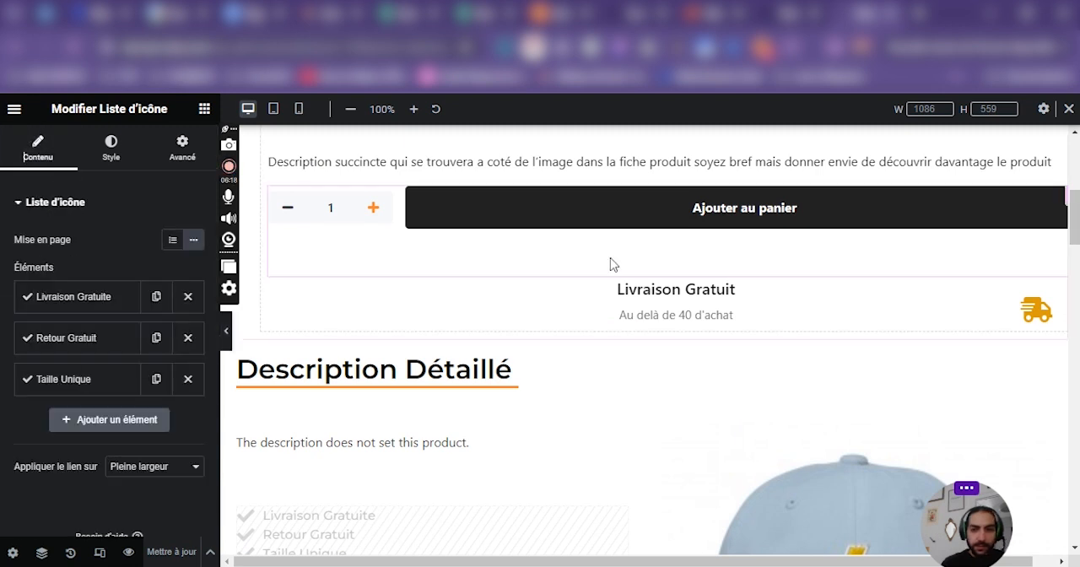
{"action": "scroll", "coordinate": [609, 264], "scroll_direction": "down", "scroll_amount": 1}
{"action": "left_click", "coordinate": [268, 302]}
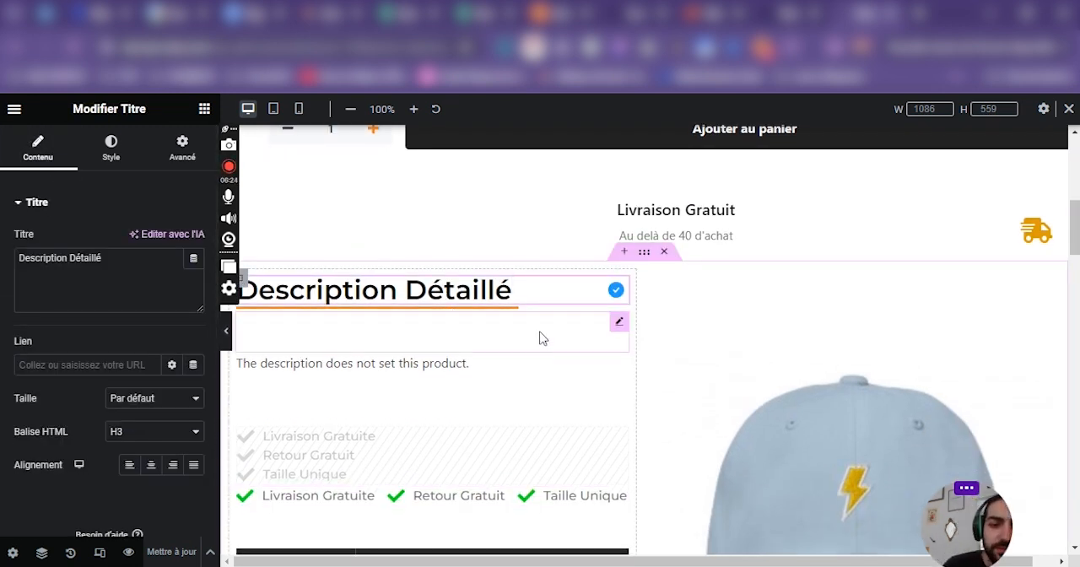
{"action": "left_click", "coordinate": [299, 109]}
{"action": "scroll", "coordinate": [617, 436], "scroll_direction": "down", "scroll_amount": 10}
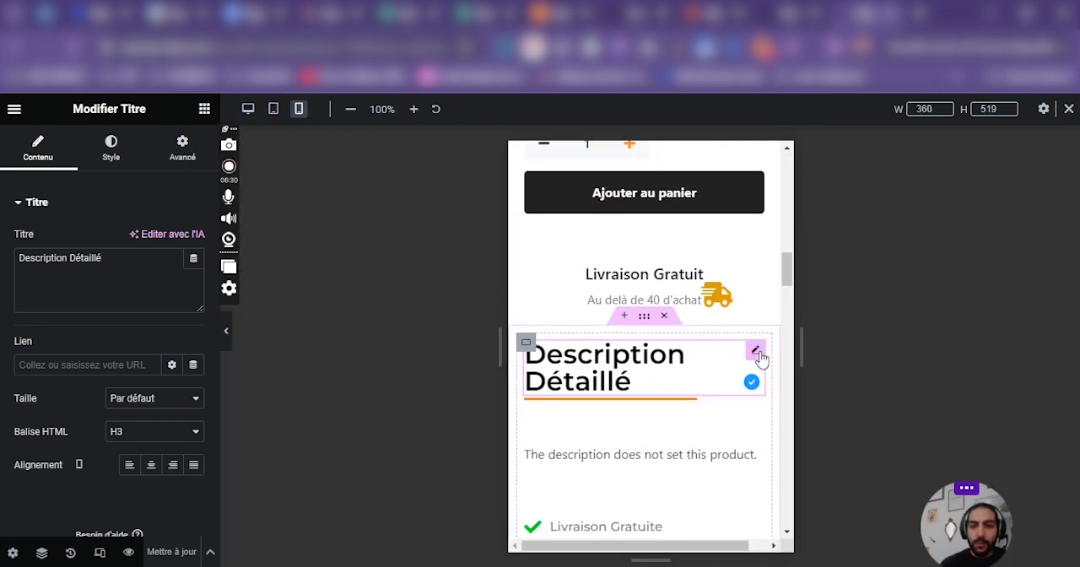
{"action": "scroll", "coordinate": [675, 413], "scroll_direction": "down", "scroll_amount": 5}
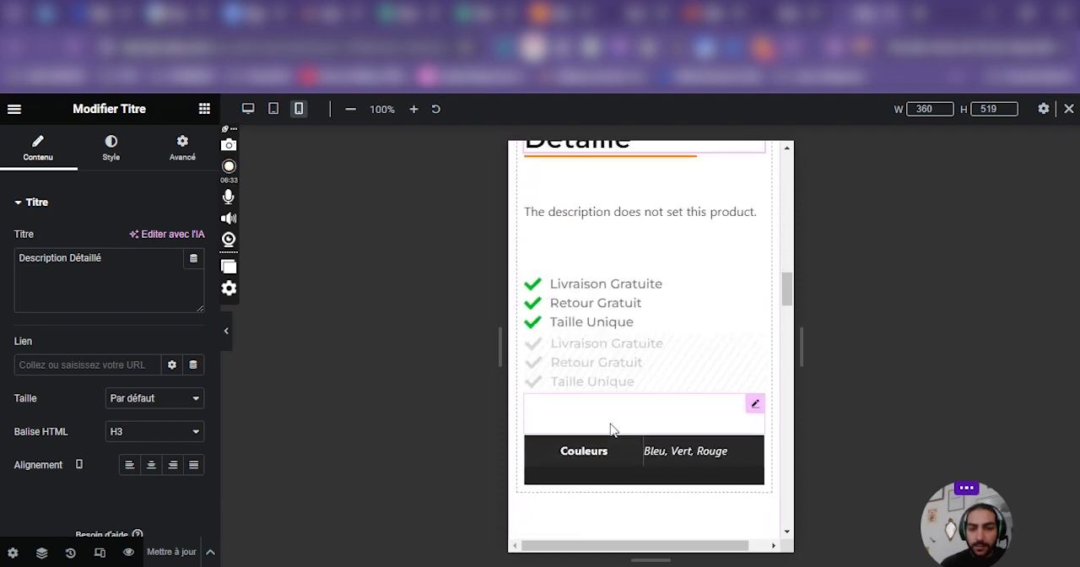
{"action": "scroll", "coordinate": [613, 432], "scroll_direction": "down", "scroll_amount": 8}
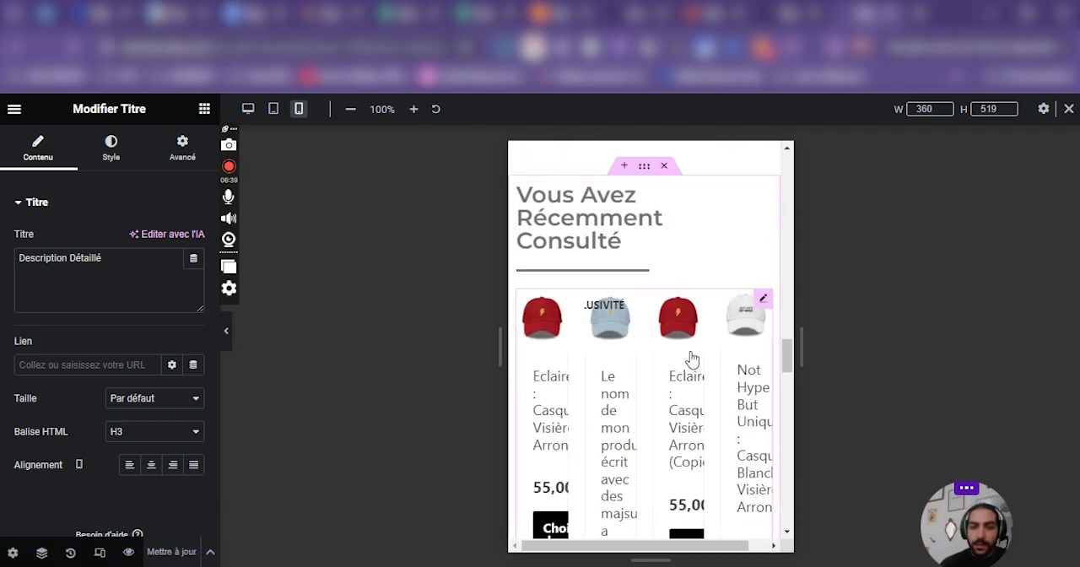
Set the recently viewed products widget to two columns (Two) for tablet.
{"action": "left_click", "coordinate": [247, 109]}
{"action": "scroll", "coordinate": [616, 356], "scroll_direction": "down", "scroll_amount": 5}
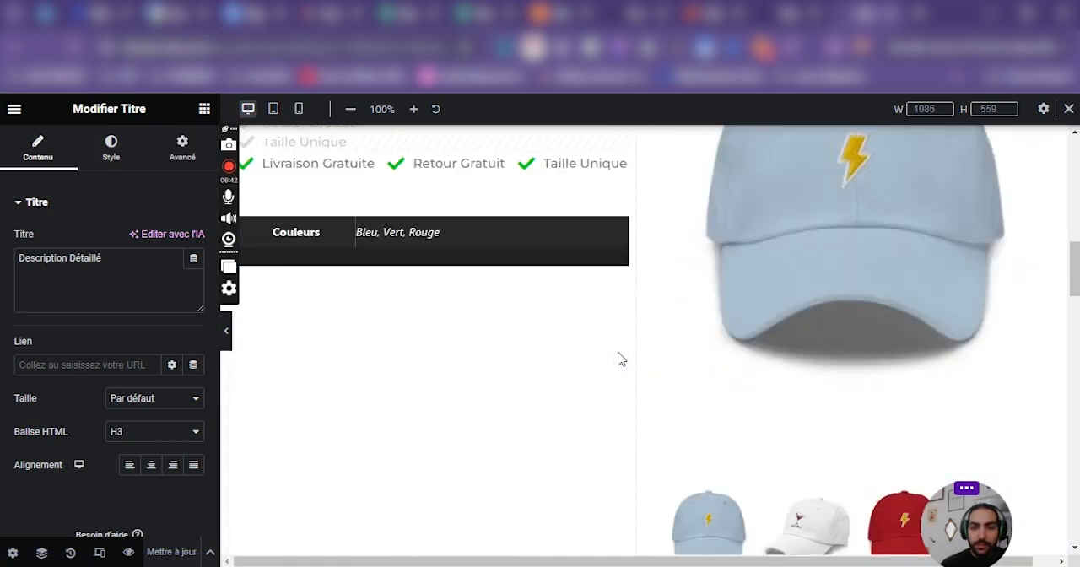
{"action": "scroll", "coordinate": [854, 333], "scroll_direction": "up", "scroll_amount": 2}
{"action": "left_click", "coordinate": [1051, 167]}
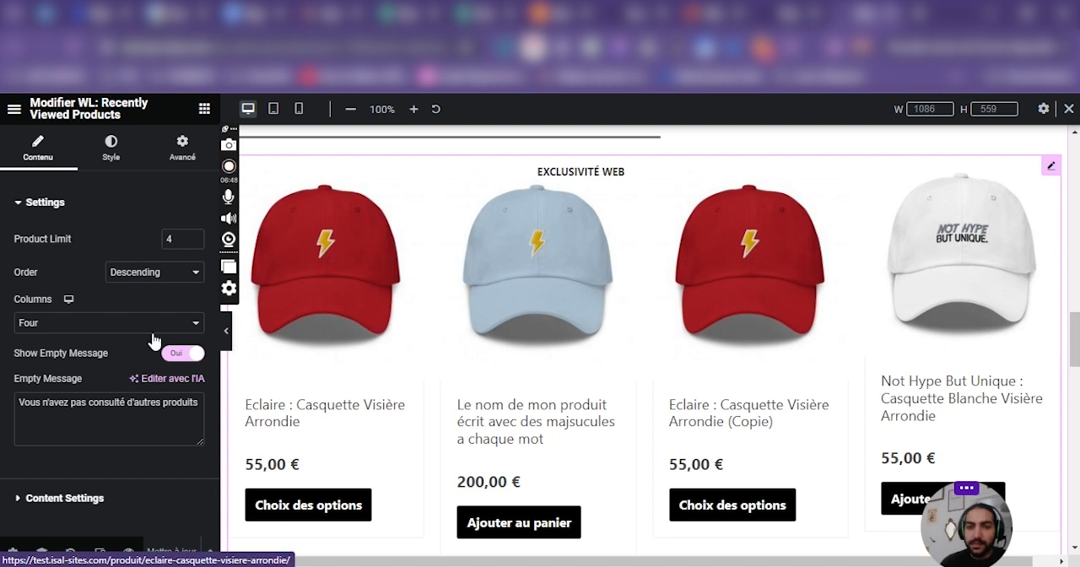
{"action": "left_click", "coordinate": [69, 322]}
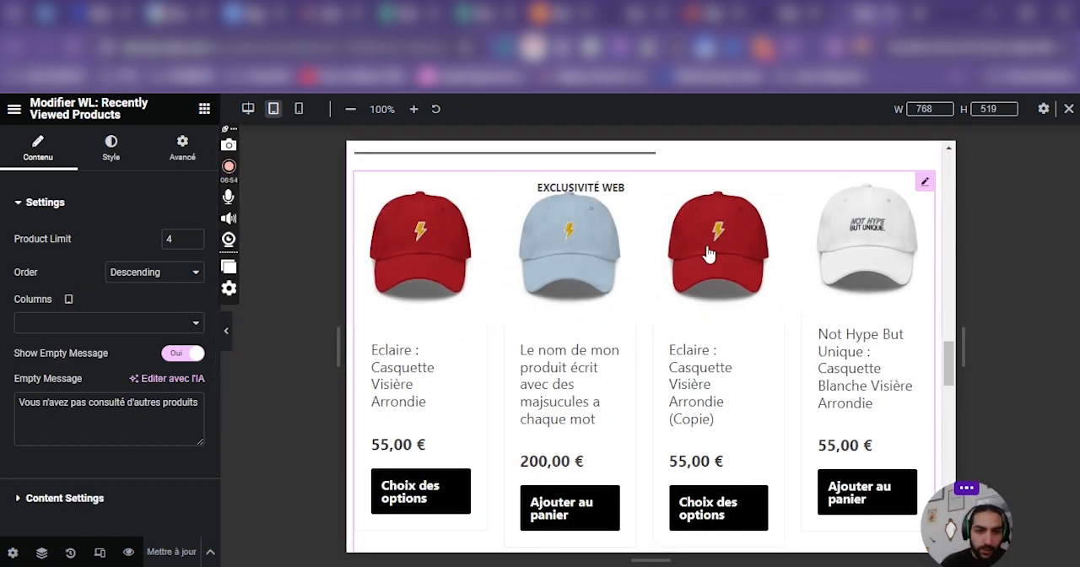
{"action": "left_click", "coordinate": [51, 322]}
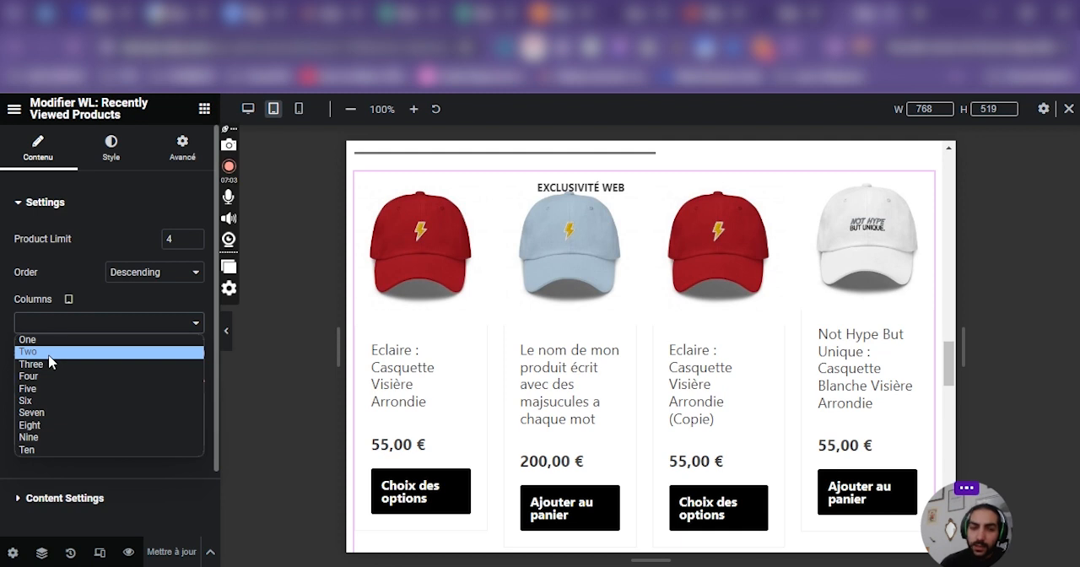
{"action": "left_click", "coordinate": [49, 354]}
{"action": "scroll", "coordinate": [610, 373], "scroll_direction": "down", "scroll_amount": 4}
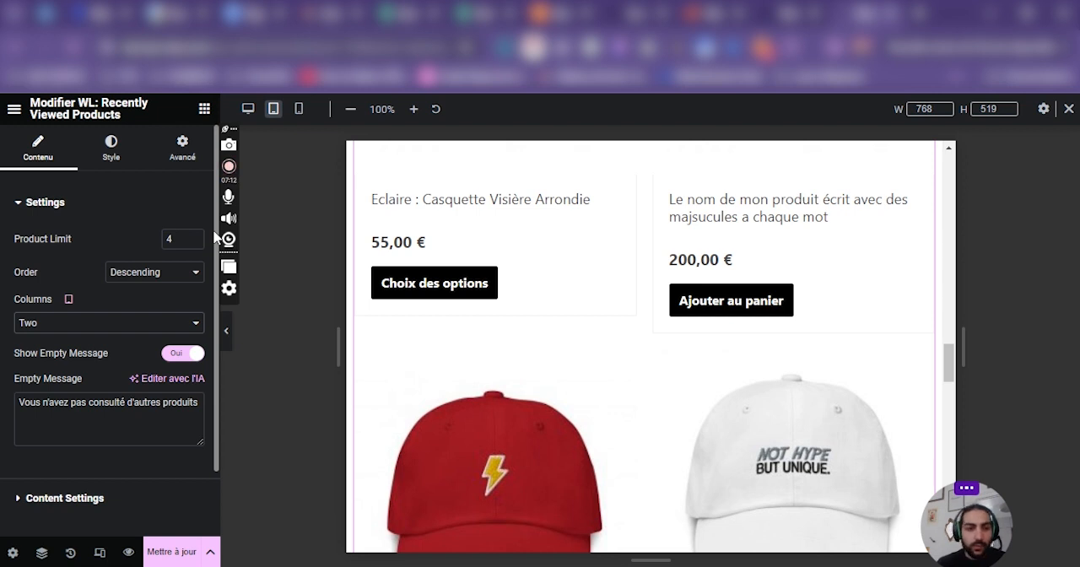
{"action": "scroll", "coordinate": [379, 380], "scroll_direction": "down", "scroll_amount": 4}
Set the recently viewed products widget to one column (One) for mobile.
{"action": "left_click", "coordinate": [57, 326]}
{"action": "left_click", "coordinate": [125, 281]}
{"action": "left_click", "coordinate": [70, 300]}
{"action": "left_click", "coordinate": [68, 346]}
{"action": "left_click", "coordinate": [73, 323]}
{"action": "left_click", "coordinate": [76, 345]}
{"action": "scroll", "coordinate": [725, 329], "scroll_direction": "down", "scroll_amount": 5}
{"action": "scroll", "coordinate": [690, 323], "scroll_direction": "down", "scroll_amount": 3}
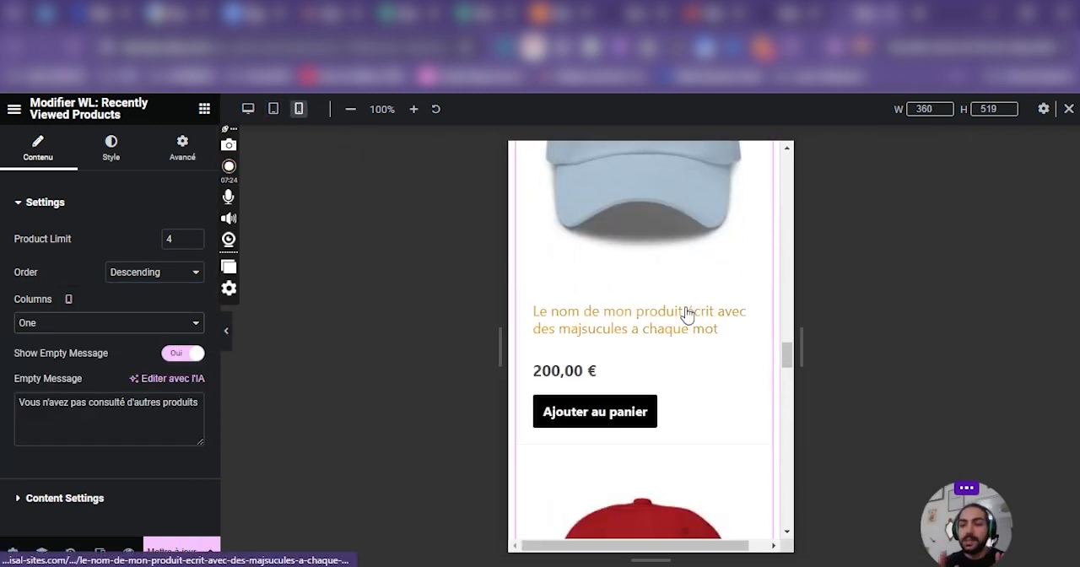
Review the mobile page and compare the product information container's direction and alignment settings between tablet and mobile.
{"action": "scroll", "coordinate": [687, 314], "scroll_direction": "up", "scroll_amount": 5}
{"action": "scroll", "coordinate": [685, 311], "scroll_direction": "down", "scroll_amount": 5}
{"action": "scroll", "coordinate": [688, 313], "scroll_direction": "up", "scroll_amount": 5}
{"action": "scroll", "coordinate": [688, 314], "scroll_direction": "up", "scroll_amount": 8}
{"action": "scroll", "coordinate": [695, 317], "scroll_direction": "down", "scroll_amount": 2}
{"action": "scroll", "coordinate": [696, 327], "scroll_direction": "up", "scroll_amount": 3}
{"action": "scroll", "coordinate": [525, 210], "scroll_direction": "down", "scroll_amount": 1}
{"action": "left_click", "coordinate": [527, 208]}
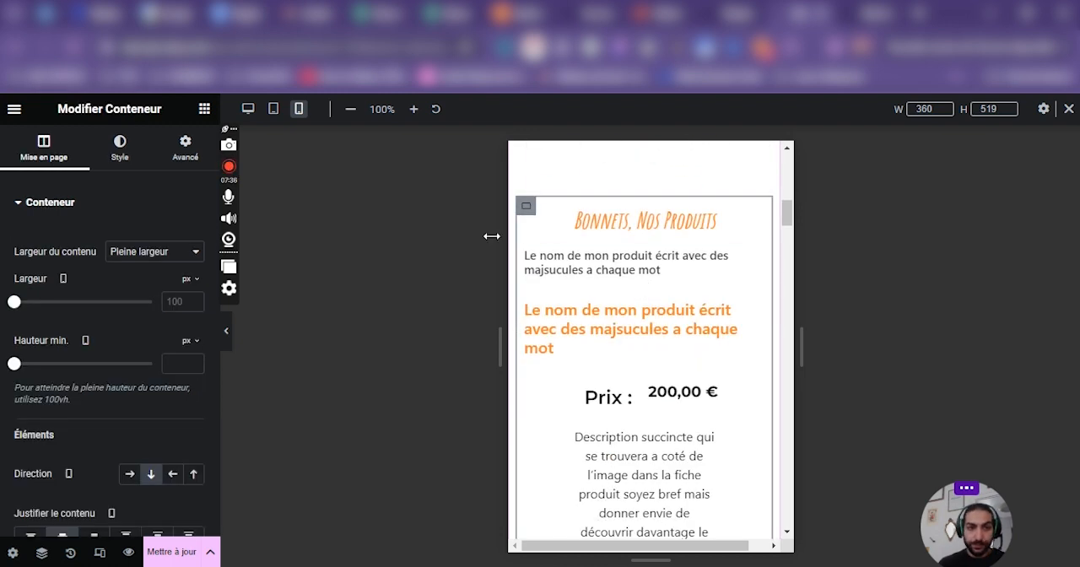
{"action": "scroll", "coordinate": [83, 395], "scroll_direction": "down", "scroll_amount": 2}
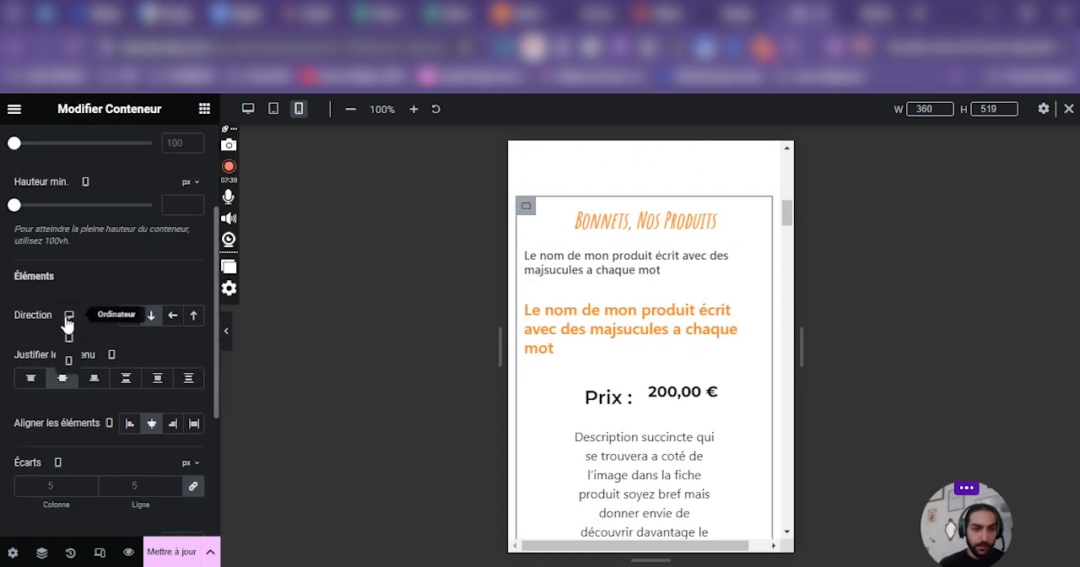
{"action": "left_click", "coordinate": [68, 336]}
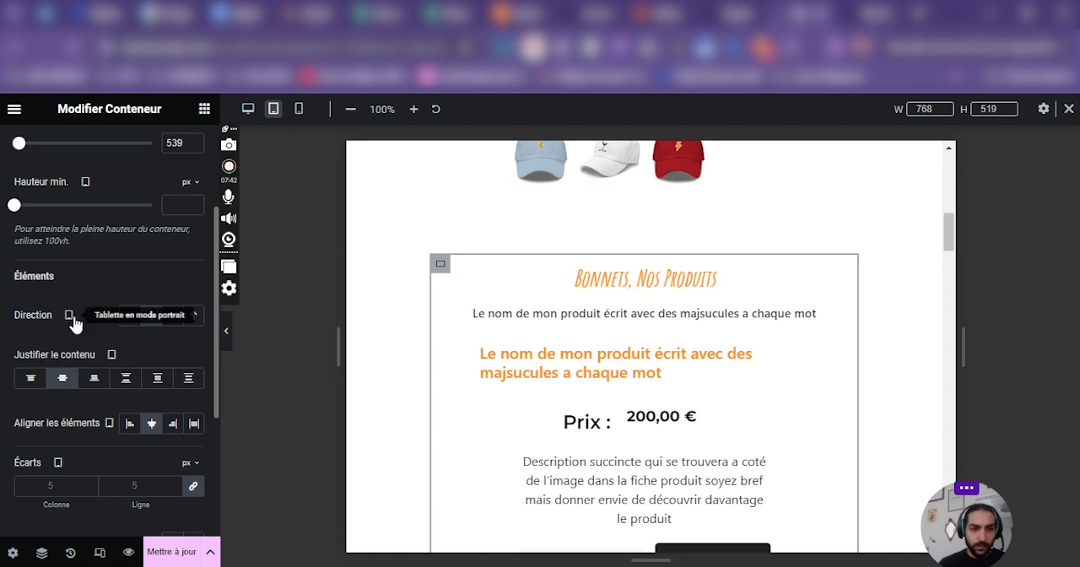
{"action": "left_click", "coordinate": [68, 357]}
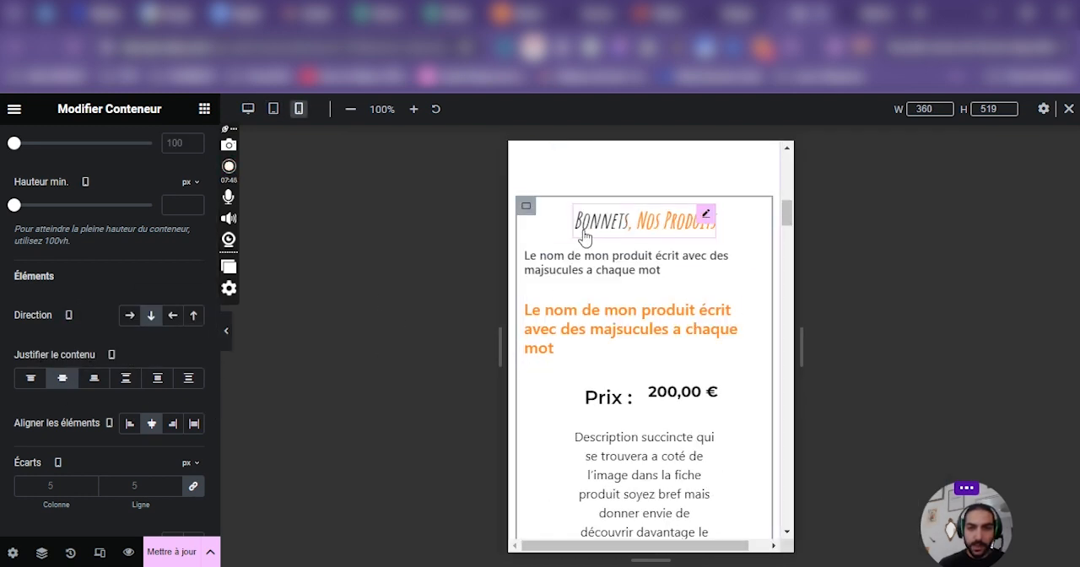
{"action": "scroll", "coordinate": [725, 287], "scroll_direction": "down", "scroll_amount": 5}
{"action": "scroll", "coordinate": [704, 296], "scroll_direction": "up", "scroll_amount": 3}
{"action": "scroll", "coordinate": [700, 302], "scroll_direction": "down", "scroll_amount": 3}
Examine the settings of the add-to-cart widget and the style options of the free-delivery feature in the mobile preview.
{"action": "left_click", "coordinate": [752, 195]}
{"action": "left_click", "coordinate": [48, 302]}
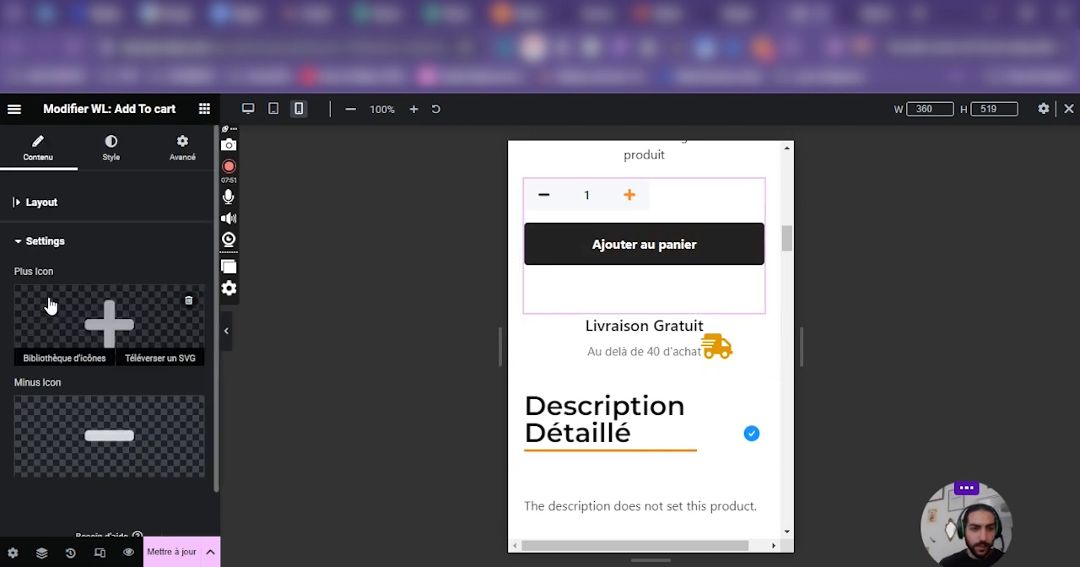
{"action": "left_click", "coordinate": [132, 157]}
{"action": "scroll", "coordinate": [768, 253], "scroll_direction": "down", "scroll_amount": 2}
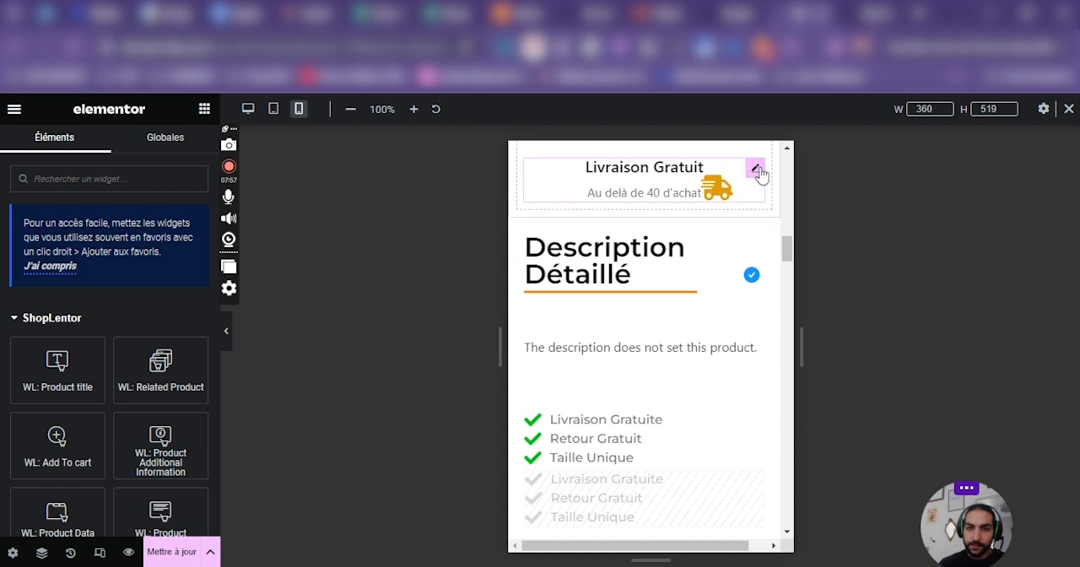
{"action": "left_click", "coordinate": [754, 168]}
{"action": "scroll", "coordinate": [141, 295], "scroll_direction": "down", "scroll_amount": 2}
{"action": "scroll", "coordinate": [751, 253], "scroll_direction": "down", "scroll_amount": 3}
{"action": "scroll", "coordinate": [751, 253], "scroll_direction": "up", "scroll_amount": 2}
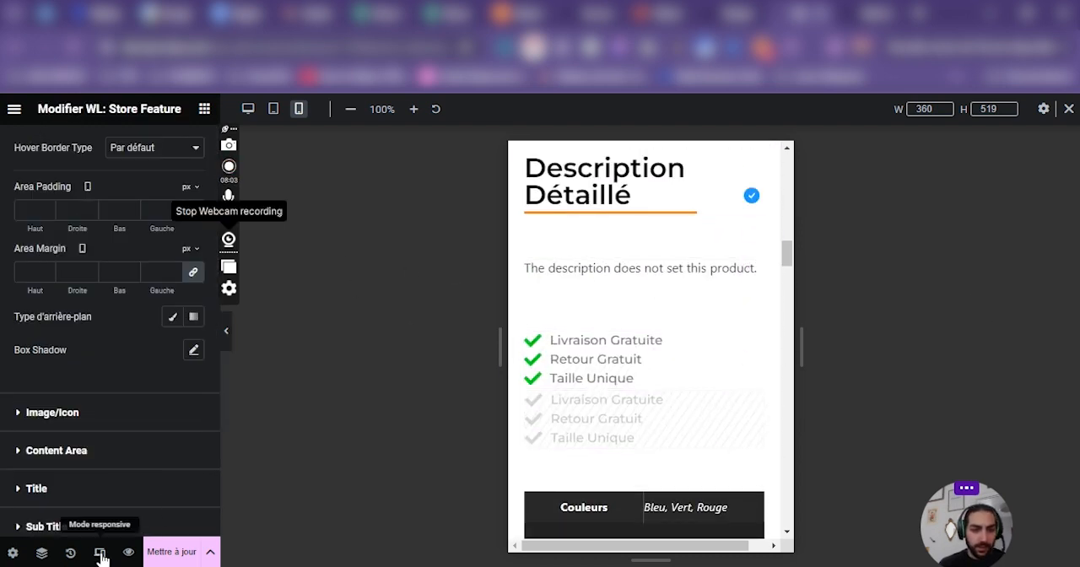
{"action": "scroll", "coordinate": [109, 380], "scroll_direction": "up", "scroll_amount": 2}
{"action": "scroll", "coordinate": [633, 290], "scroll_direction": "up", "scroll_amount": 4}
{"action": "scroll", "coordinate": [633, 291], "scroll_direction": "down", "scroll_amount": 2}
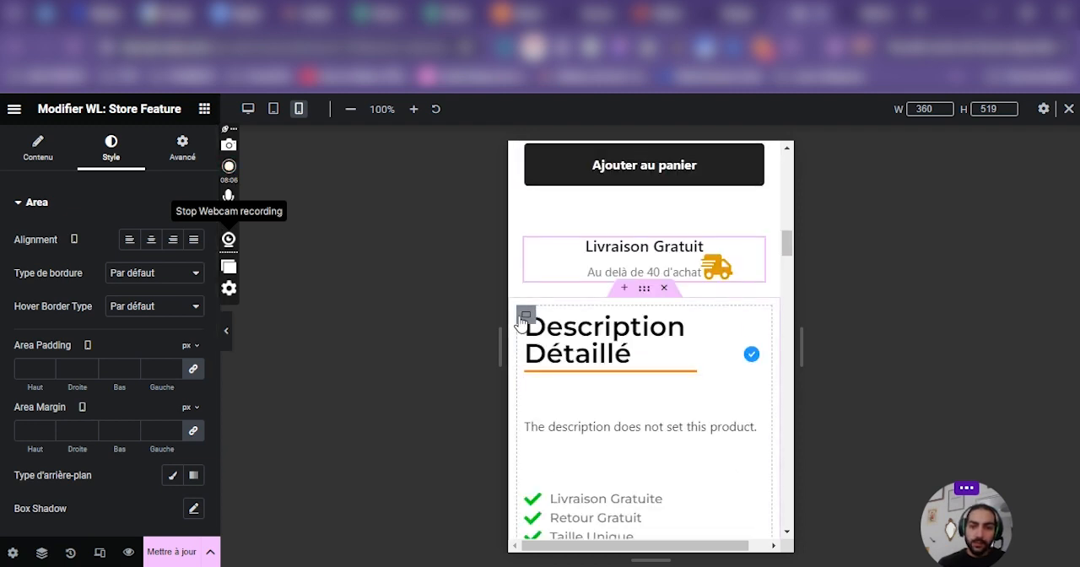
Narrow the product description to a custom width of 125 px for mobile and show its advanced layout settings.
{"action": "left_click", "coordinate": [525, 316]}
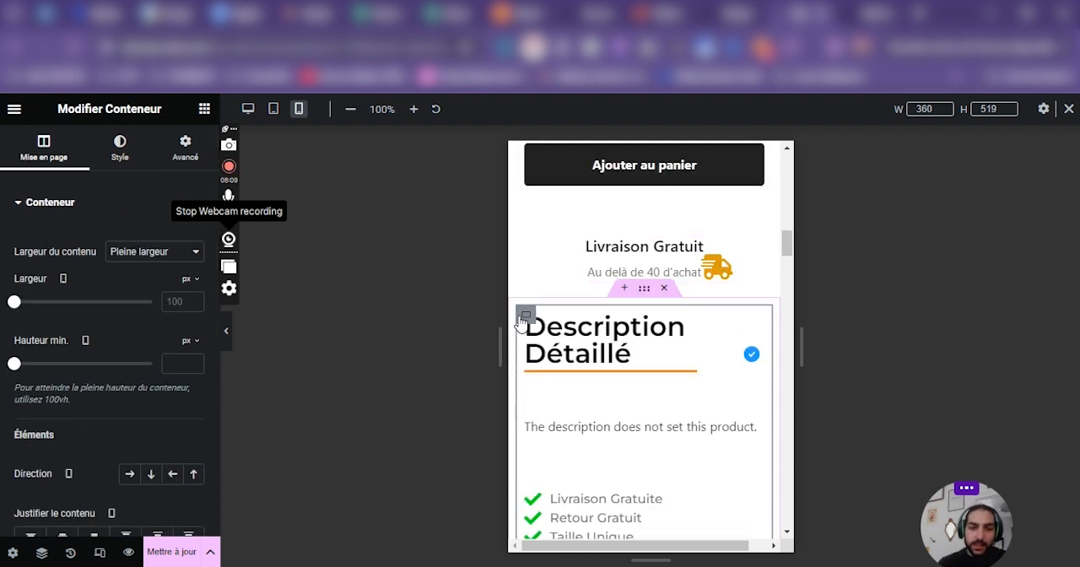
{"action": "scroll", "coordinate": [633, 371], "scroll_direction": "down", "scroll_amount": 1}
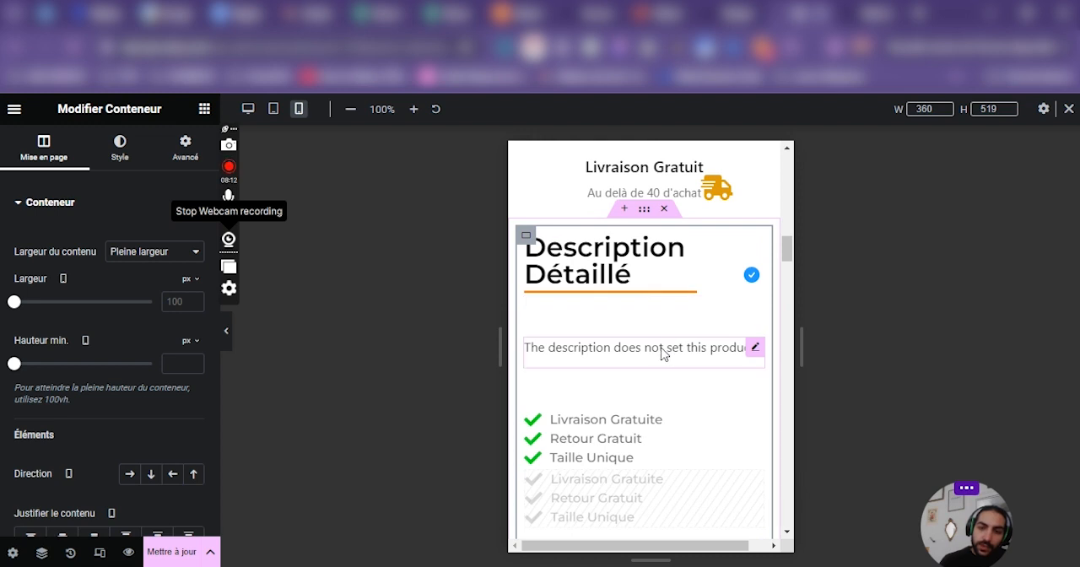
{"action": "left_click", "coordinate": [755, 347]}
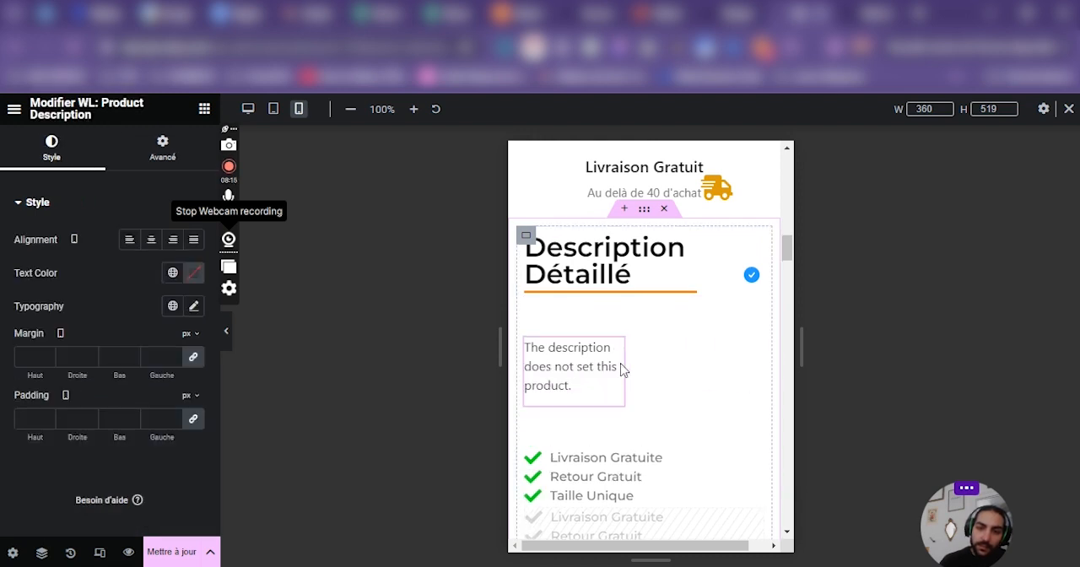
{"action": "left_click", "coordinate": [162, 149]}
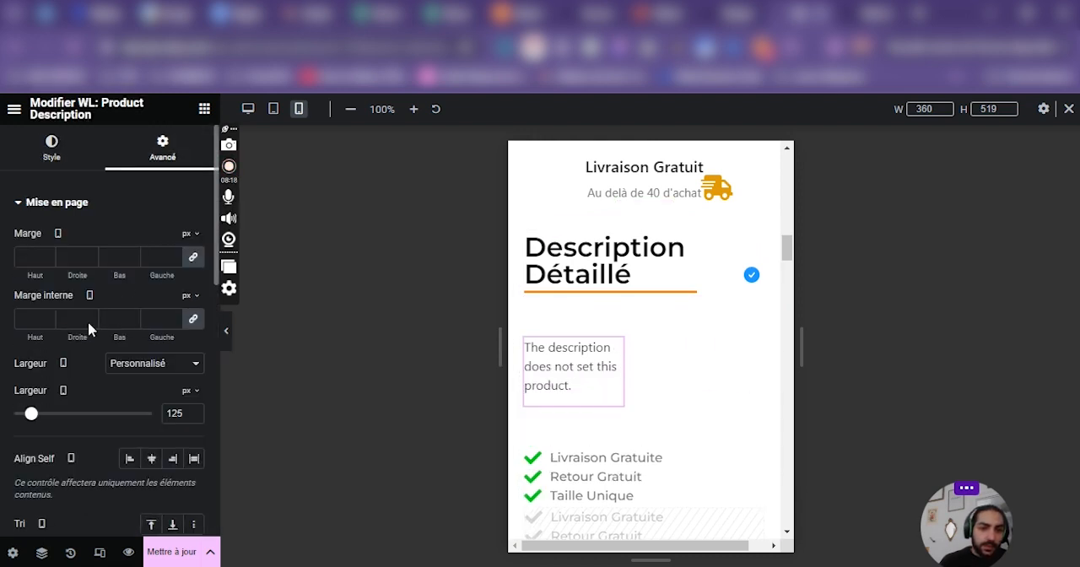
Try Pleine largeur (100%) as the product description's mobile width, then return it to Personnalisé.
{"action": "left_click", "coordinate": [122, 364]}
{"action": "left_click", "coordinate": [131, 390]}
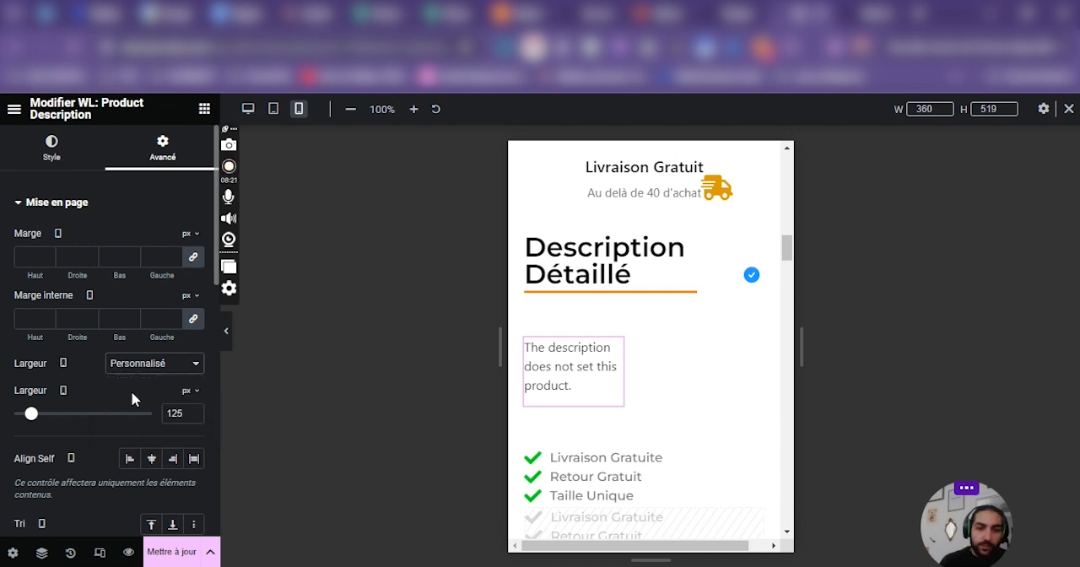
{"action": "left_click", "coordinate": [144, 371]}
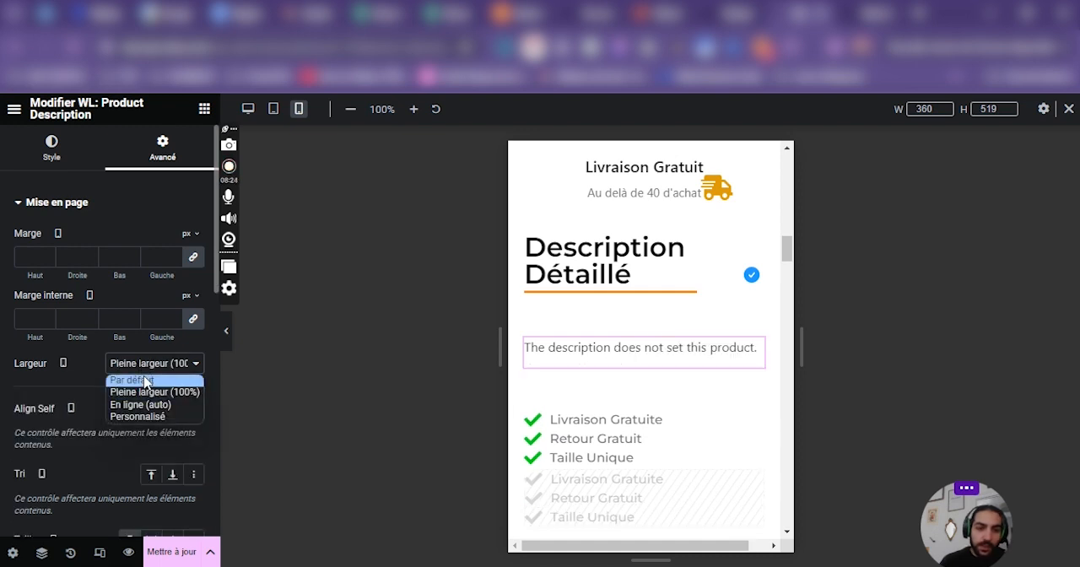
{"action": "left_click", "coordinate": [138, 416]}
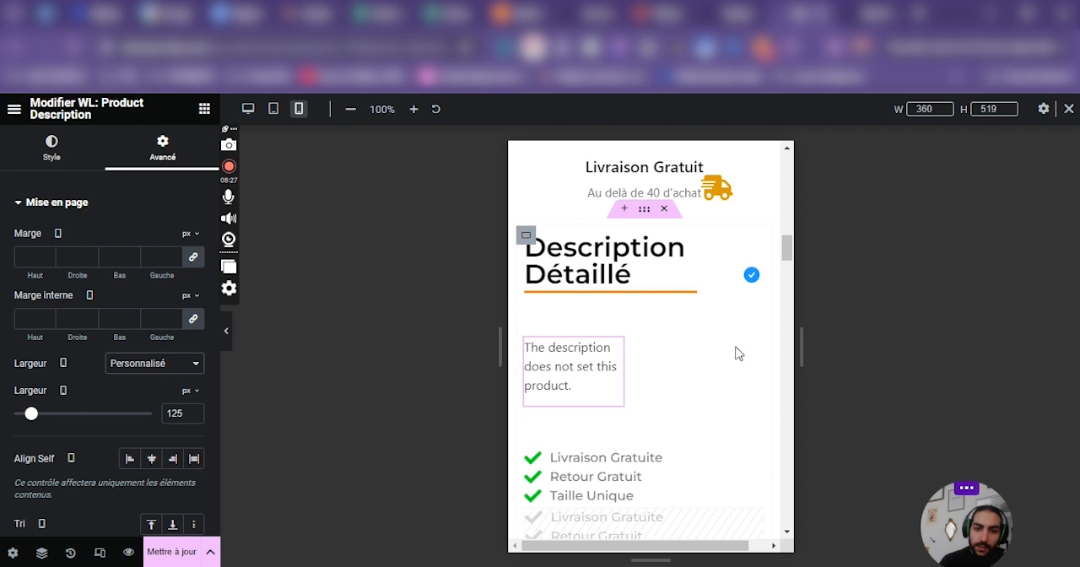
Show the tablet preview and resize the product description to a custom width of about 338 px.
{"action": "left_click", "coordinate": [64, 391]}
{"action": "left_click", "coordinate": [65, 410]}
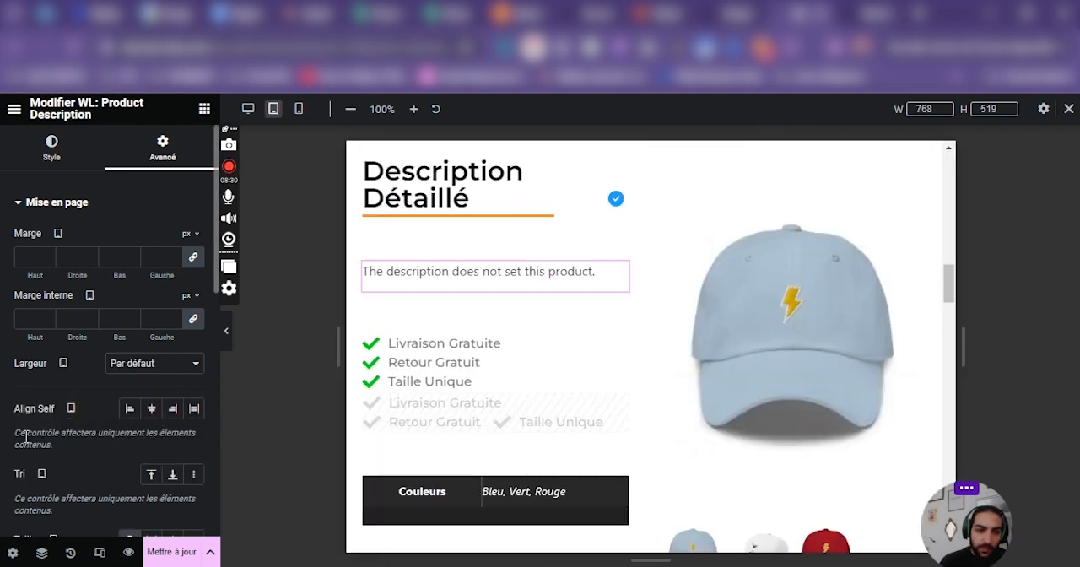
{"action": "mouse_move", "coordinate": [625, 281]}
{"action": "left_mouse_down"}
{"action": "mouse_move", "coordinate": [535, 284]}
{"action": "mouse_move", "coordinate": [626, 279]}
{"action": "left_mouse_up"}
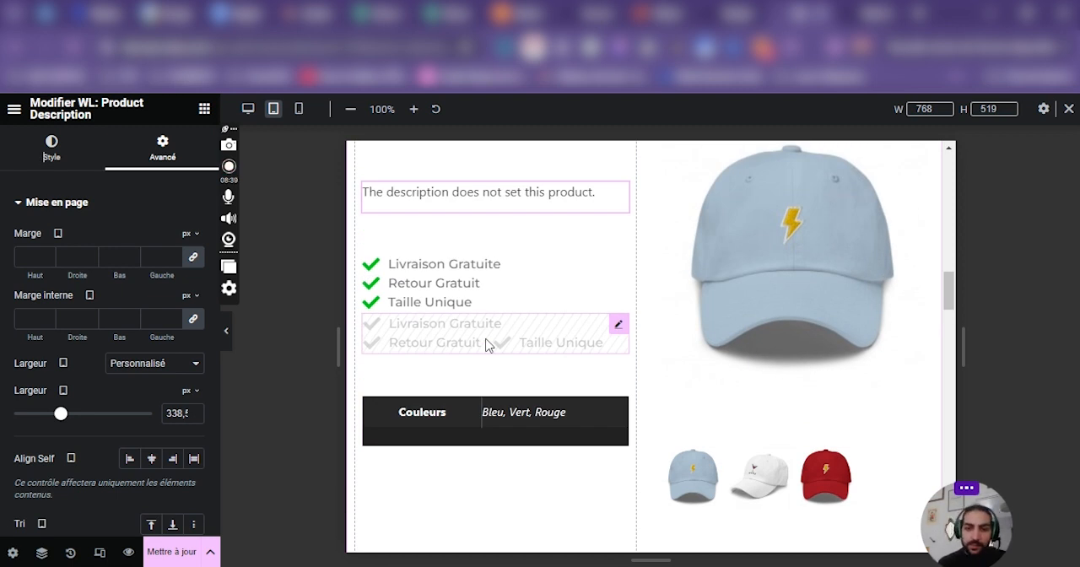
Examine the recently viewed products widget's settings and the detailed description section's container settings in the tablet layout.
{"action": "scroll", "coordinate": [706, 448], "scroll_direction": "down", "scroll_amount": 10}
{"action": "scroll", "coordinate": [885, 282], "scroll_direction": "up", "scroll_amount": 5}
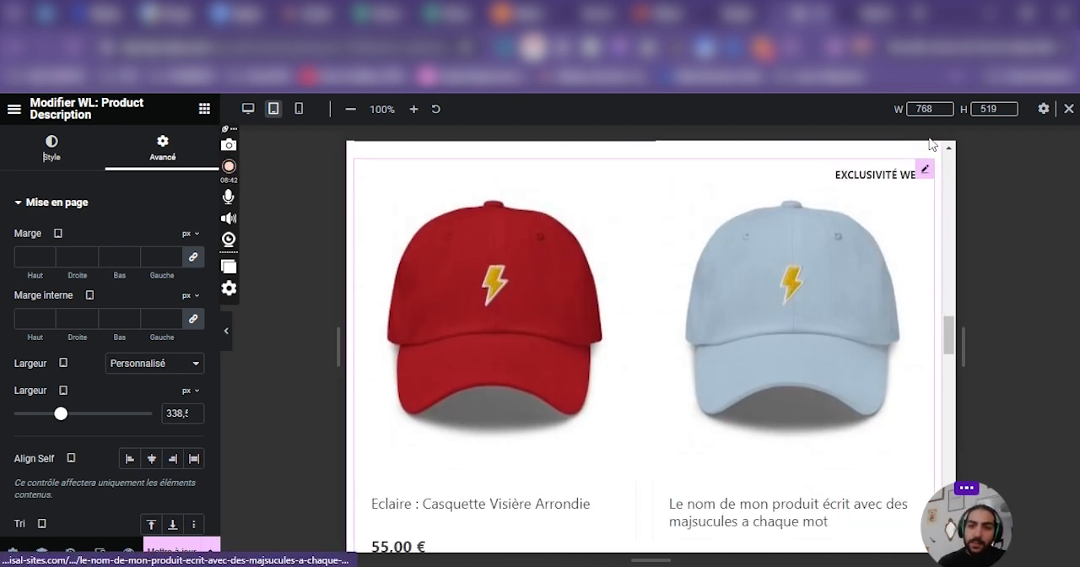
{"action": "left_click", "coordinate": [731, 318]}
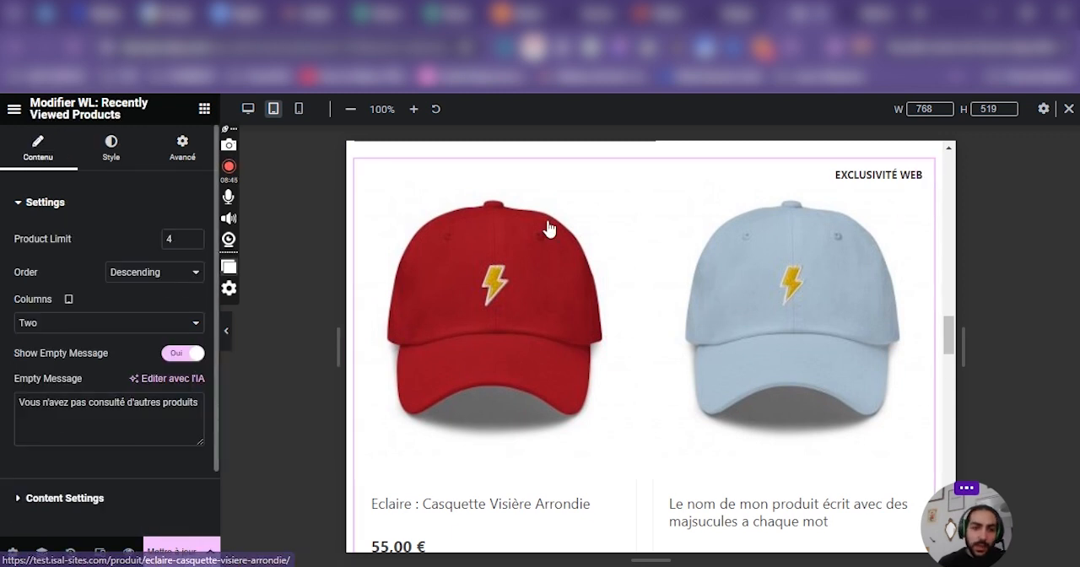
{"action": "scroll", "coordinate": [655, 261], "scroll_direction": "up", "scroll_amount": 5}
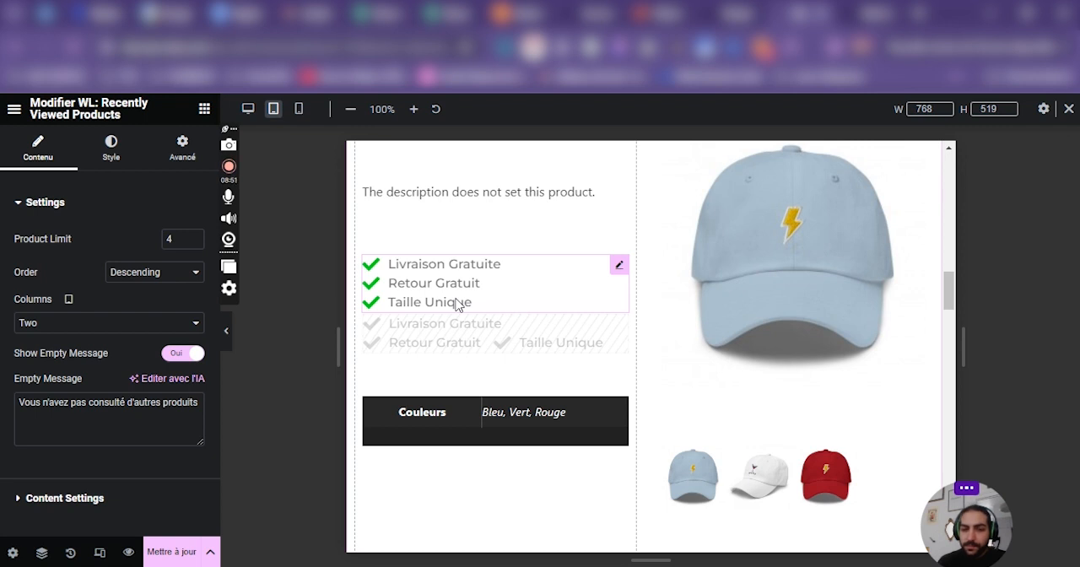
{"action": "scroll", "coordinate": [573, 362], "scroll_direction": "up", "scroll_amount": 5}
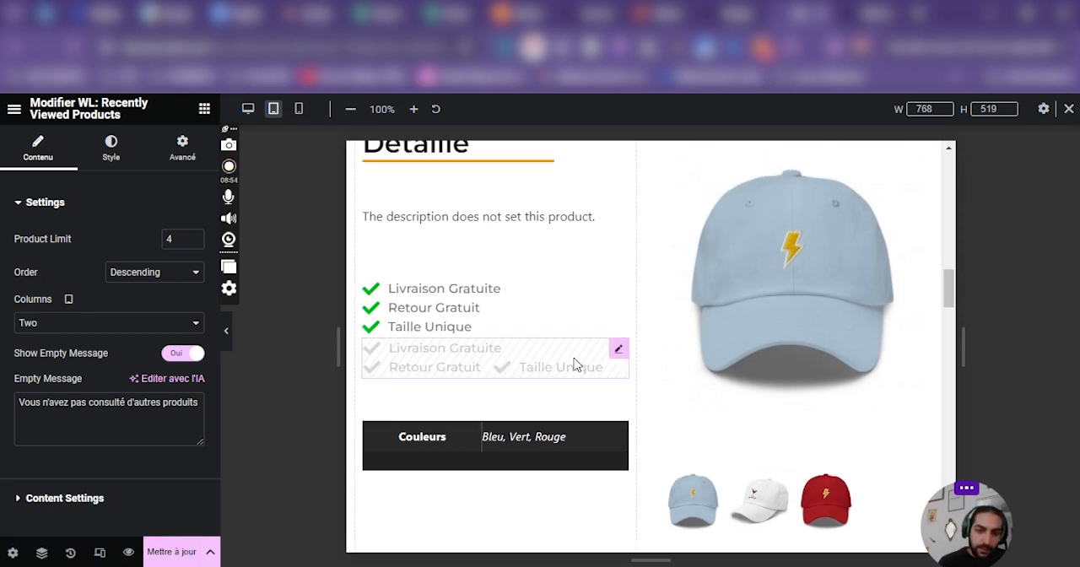
{"action": "scroll", "coordinate": [578, 375], "scroll_direction": "down", "scroll_amount": 10}
{"action": "left_click", "coordinate": [644, 292]}
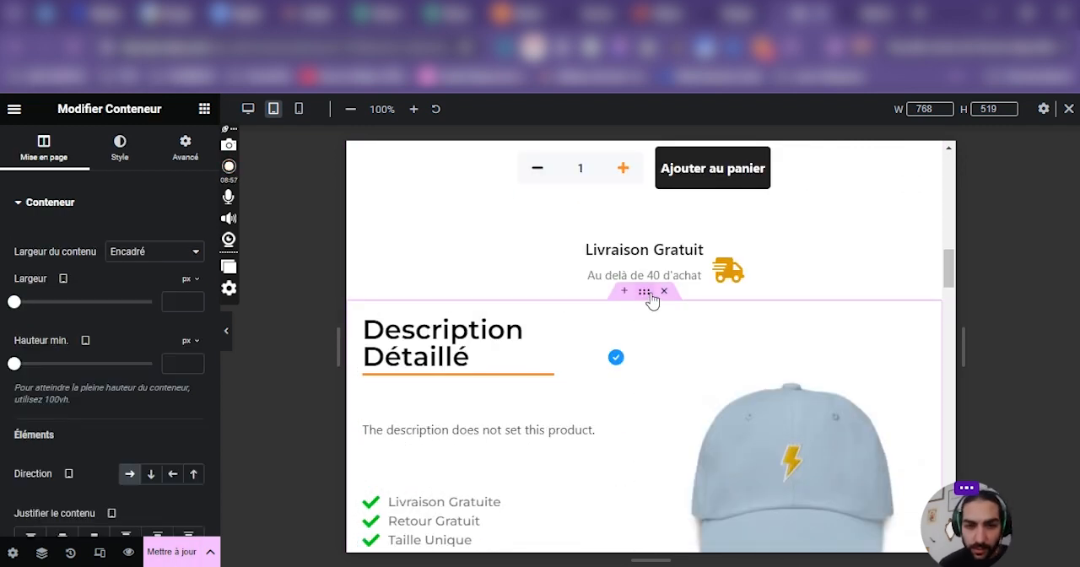
{"action": "scroll", "coordinate": [595, 340], "scroll_direction": "down", "scroll_amount": 3}
{"action": "scroll", "coordinate": [675, 354], "scroll_direction": "up", "scroll_amount": 3}
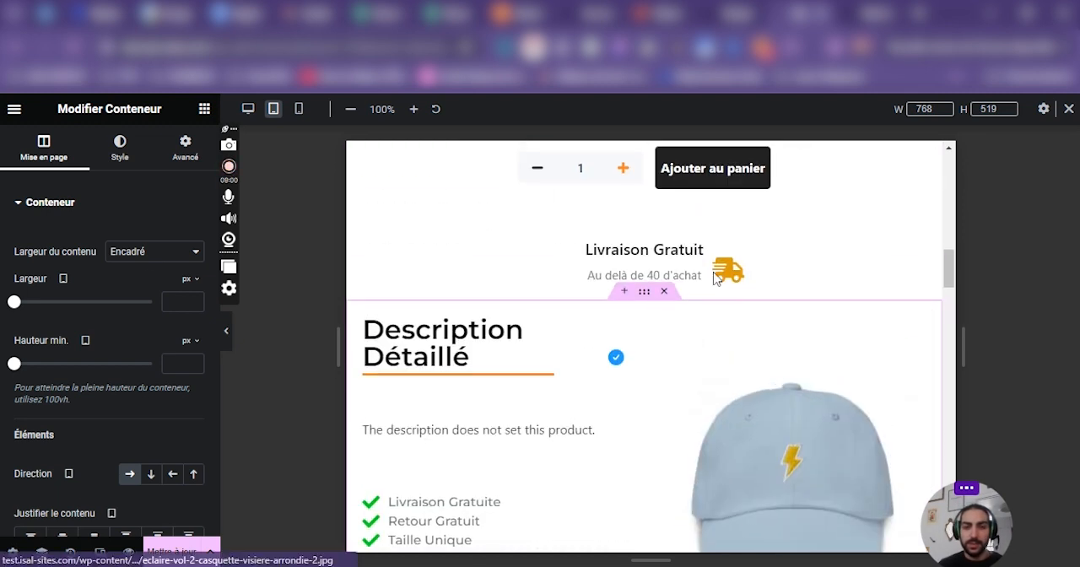
{"action": "scroll", "coordinate": [566, 369], "scroll_direction": "down", "scroll_amount": 1}
{"action": "scroll", "coordinate": [561, 346], "scroll_direction": "down", "scroll_amount": 3}
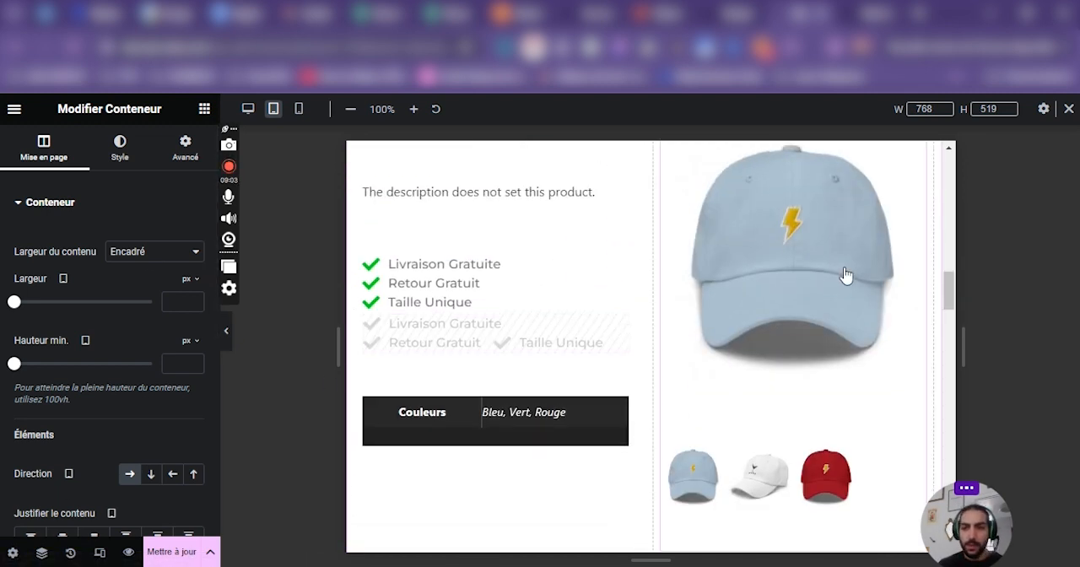
{"action": "scroll", "coordinate": [644, 249], "scroll_direction": "up", "scroll_amount": 2}
Try tablet widths of 1316 px, 60 % and 100 % for the text column of the detailed description section.
{"action": "left_click", "coordinate": [662, 239]}
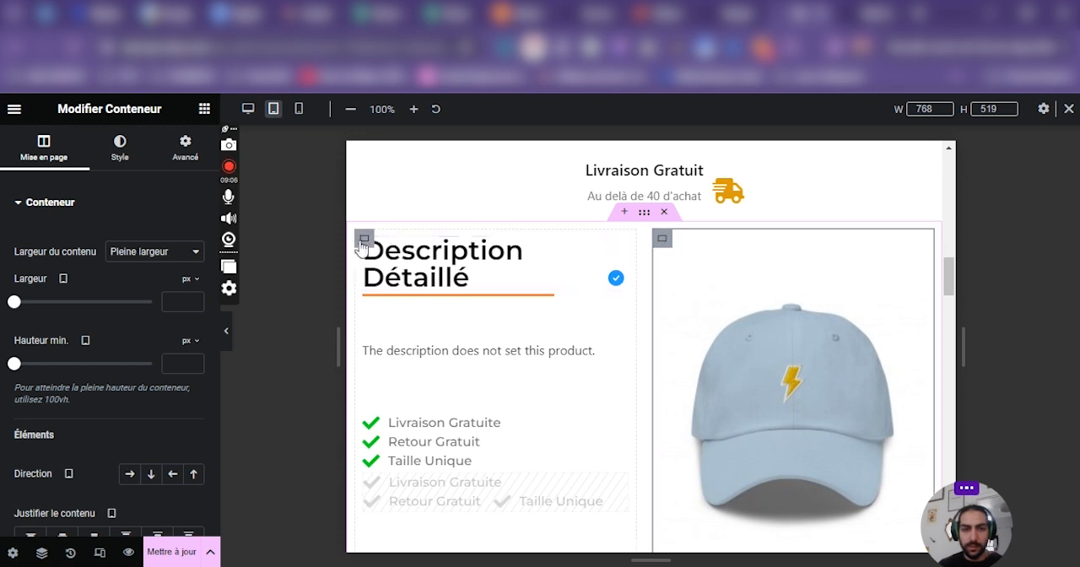
{"action": "left_click", "coordinate": [363, 239]}
{"action": "scroll", "coordinate": [50, 405], "scroll_direction": "down", "scroll_amount": 3}
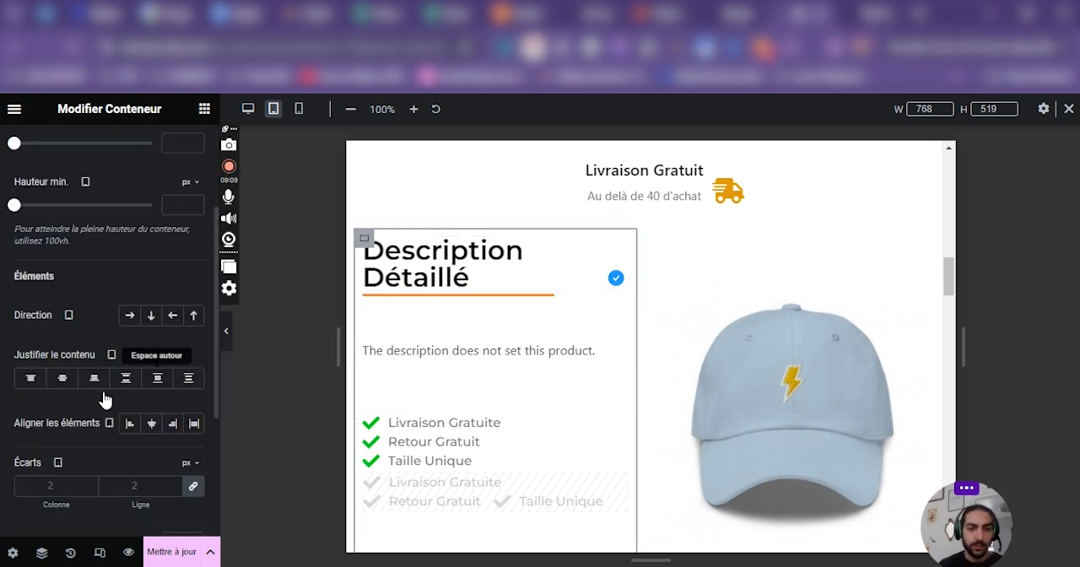
{"action": "scroll", "coordinate": [110, 367], "scroll_direction": "up", "scroll_amount": 2}
{"action": "scroll", "coordinate": [111, 363], "scroll_direction": "up", "scroll_amount": 2}
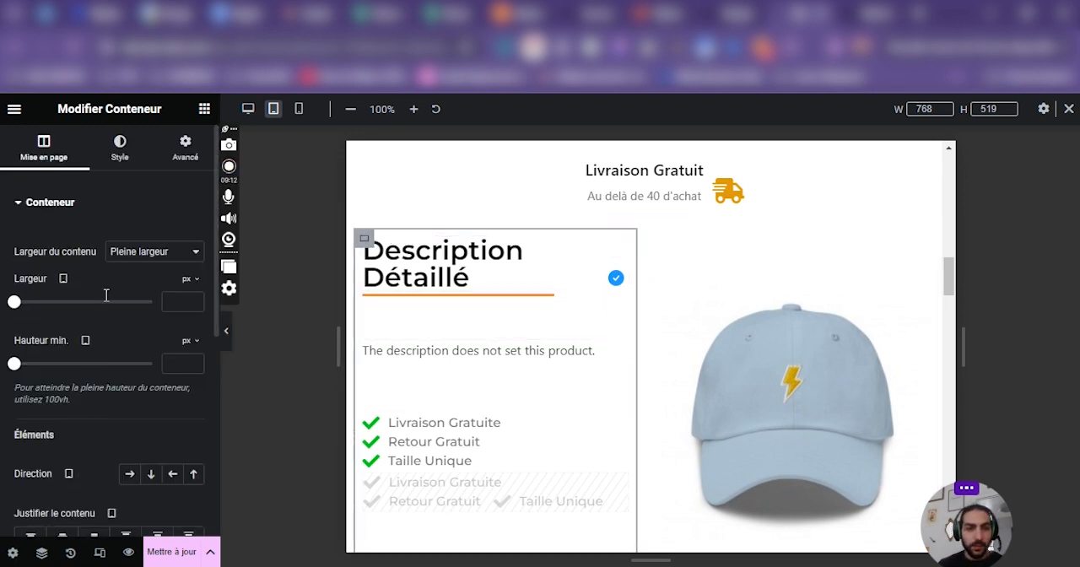
{"action": "left_click_drag", "start_coordinate": [14, 305], "coordinate": [116, 337]}
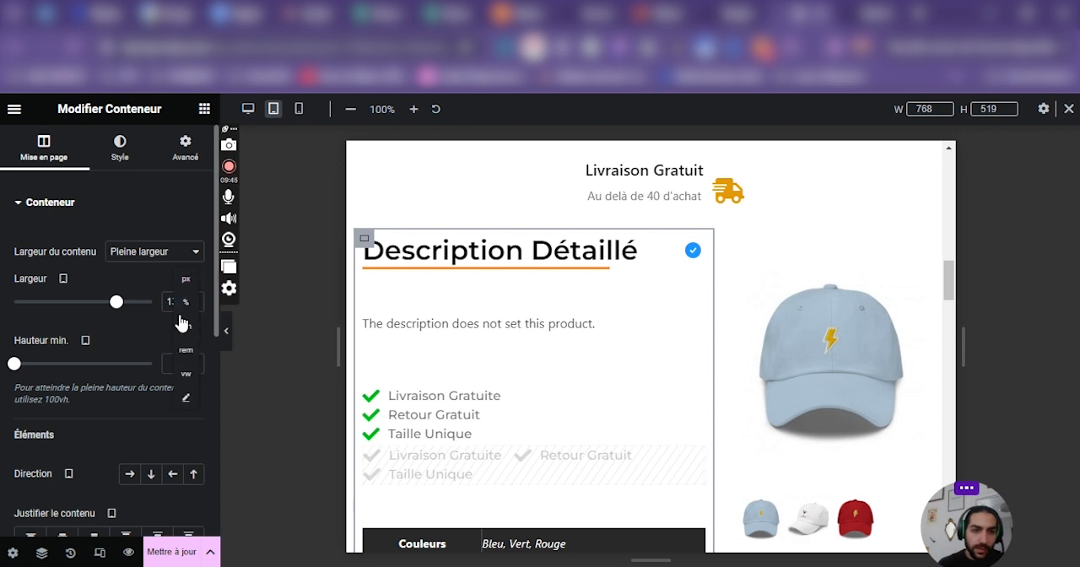
{"action": "left_click", "coordinate": [182, 311]}
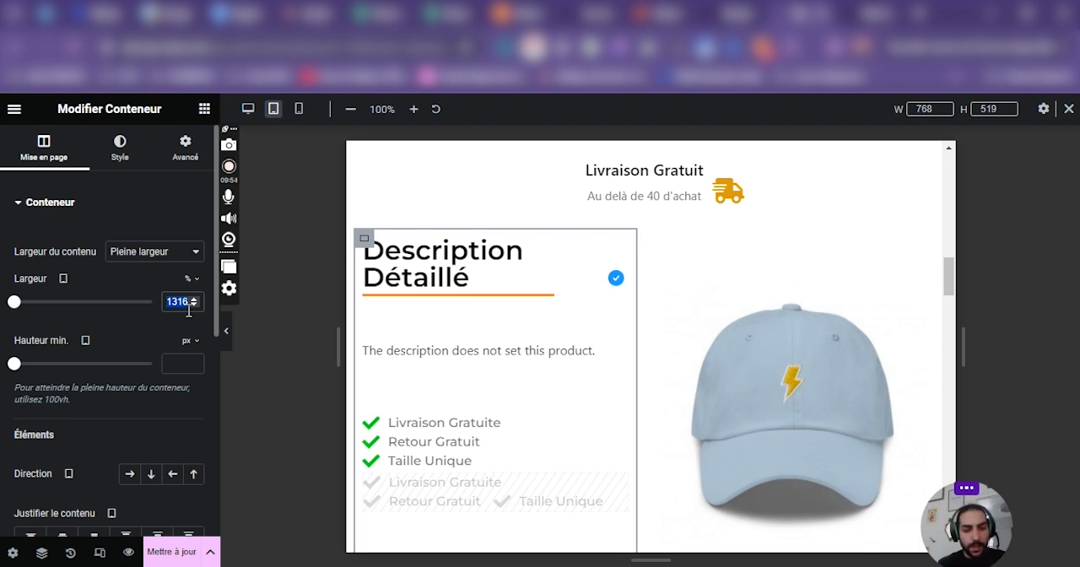
{"action": "type", "text": "60"}
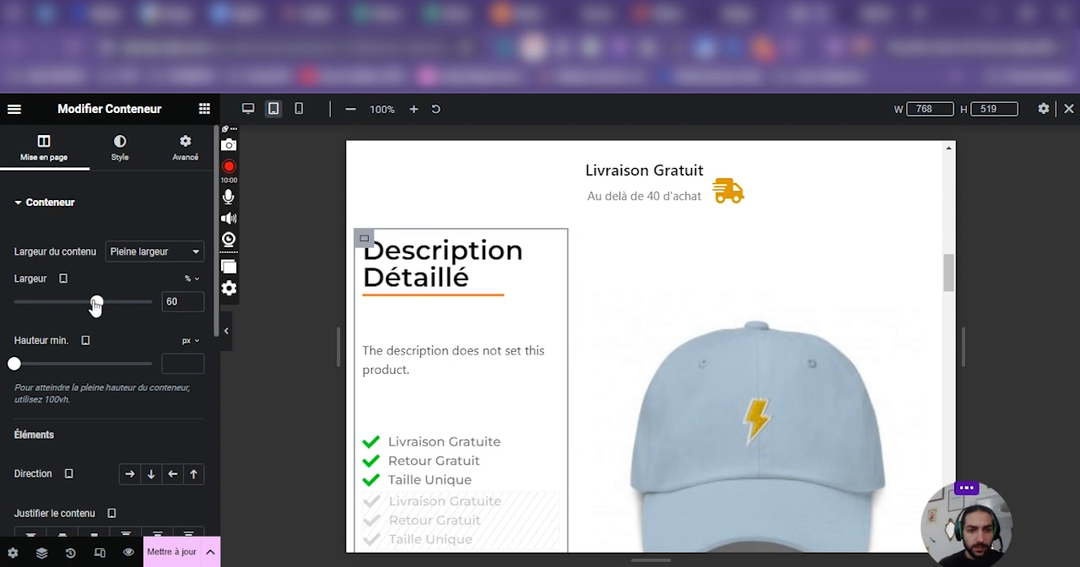
{"action": "left_click_drag", "start_coordinate": [95, 305], "coordinate": [171, 308]}
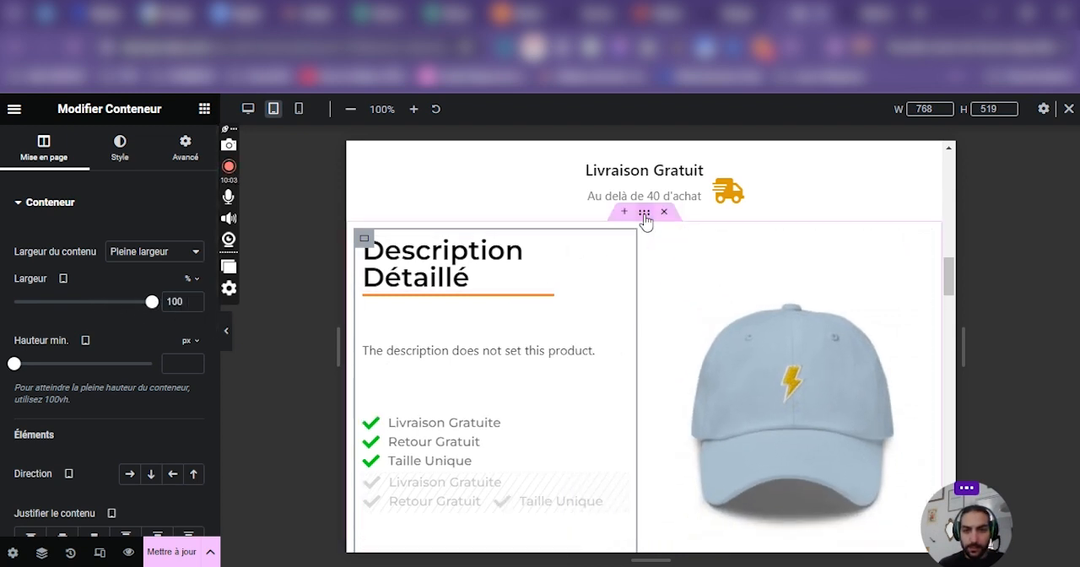
Try Pleine largeur as the content width of the whole detailed description section.
{"action": "left_click", "coordinate": [643, 212]}
{"action": "left_click", "coordinate": [154, 251]}
{"action": "left_click", "coordinate": [149, 280]}
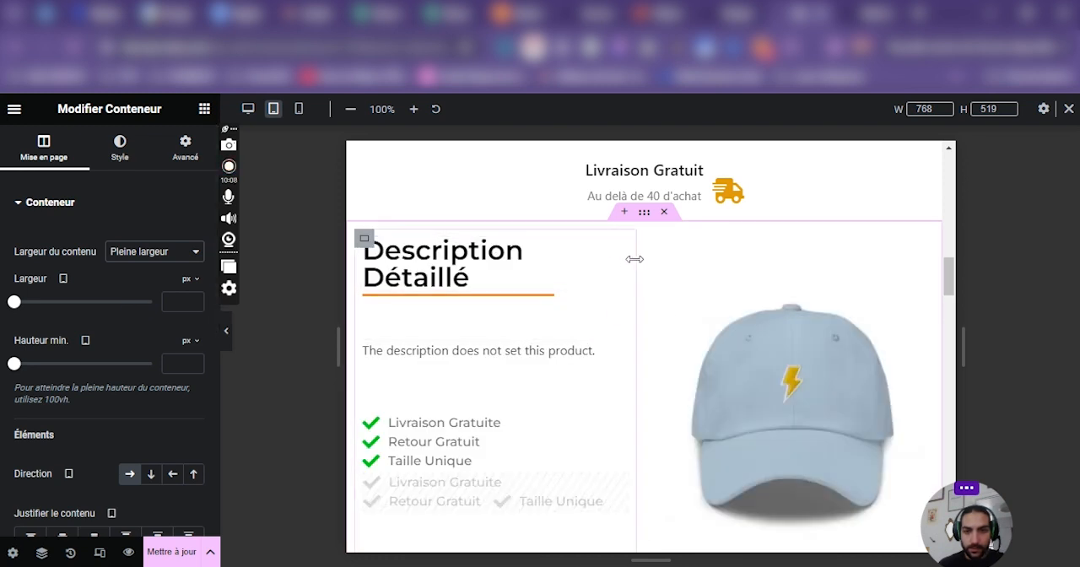
Set the tablet width of the detailed description section's text column to 60 %.
{"action": "left_click", "coordinate": [364, 239]}
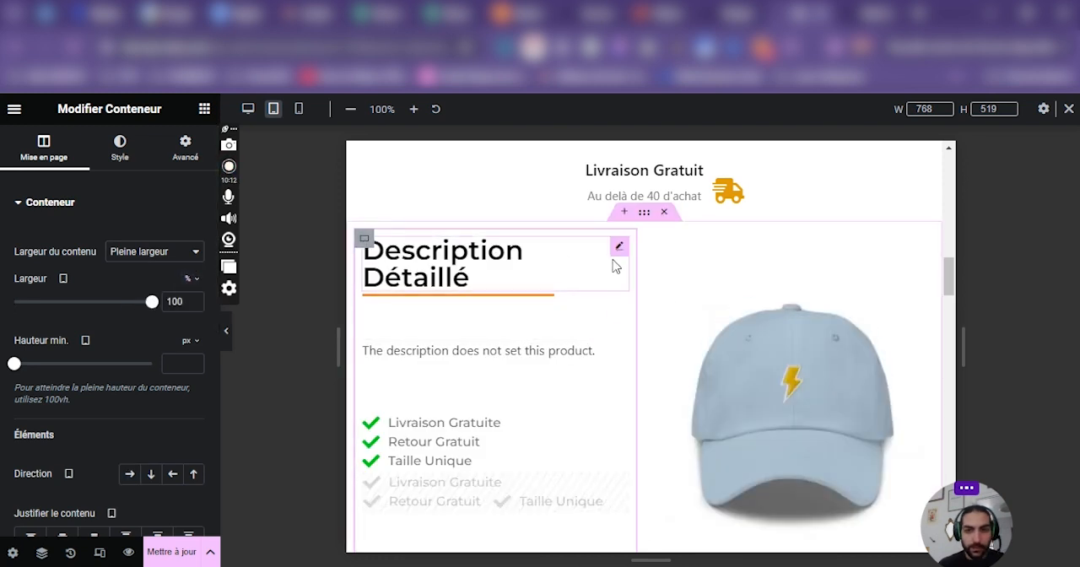
{"action": "left_click_drag", "start_coordinate": [634, 249], "coordinate": [719, 260]}
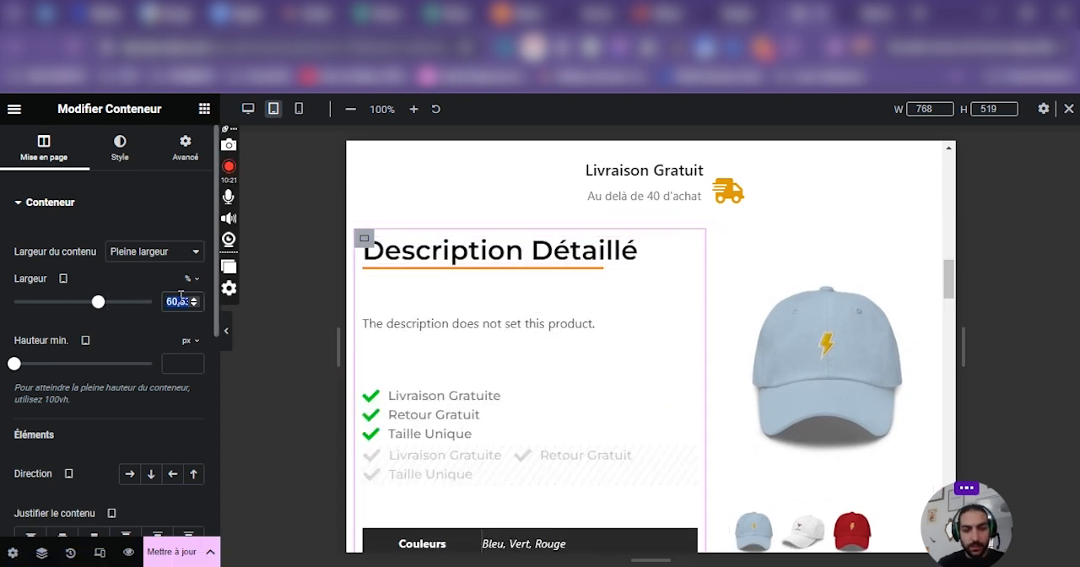
{"action": "type", "text": "60"}
Return the detailed description section's content width to Encadré and check the settings of its text and image columns.
{"action": "left_click", "coordinate": [727, 238]}
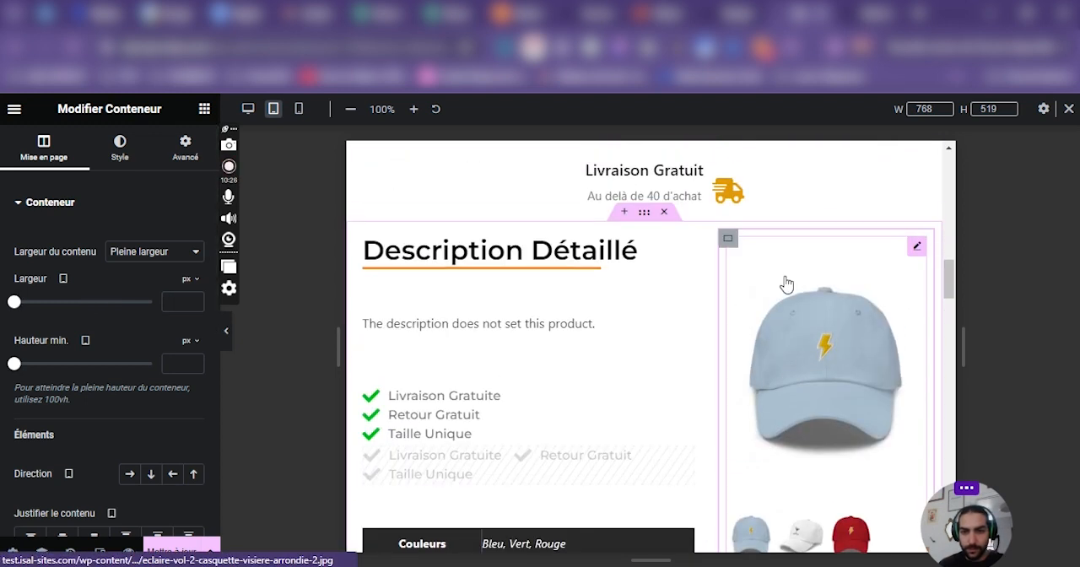
{"action": "left_click", "coordinate": [644, 212]}
{"action": "left_click", "coordinate": [139, 267]}
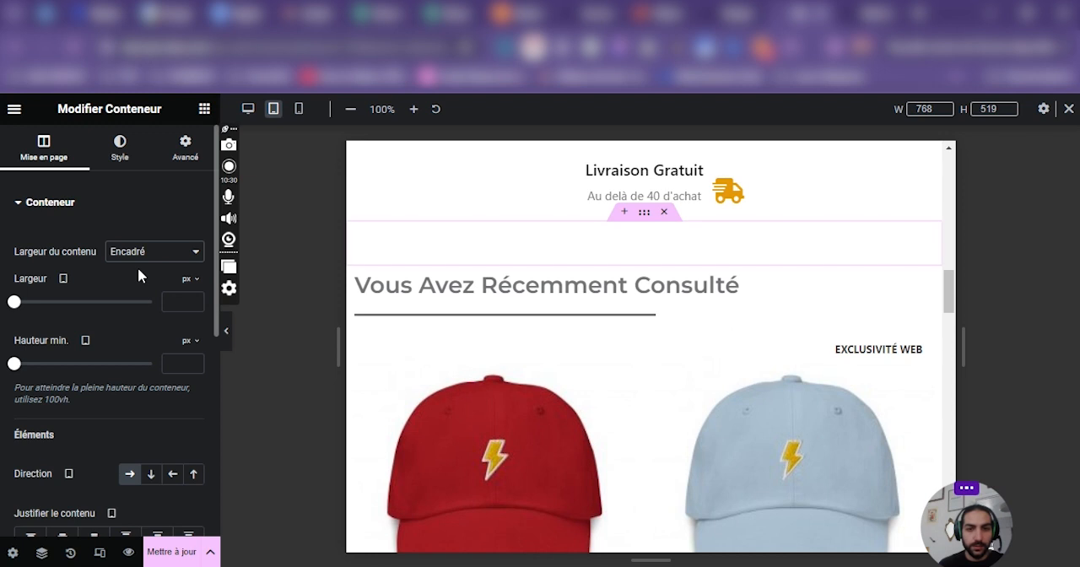
{"action": "left_click", "coordinate": [364, 242]}
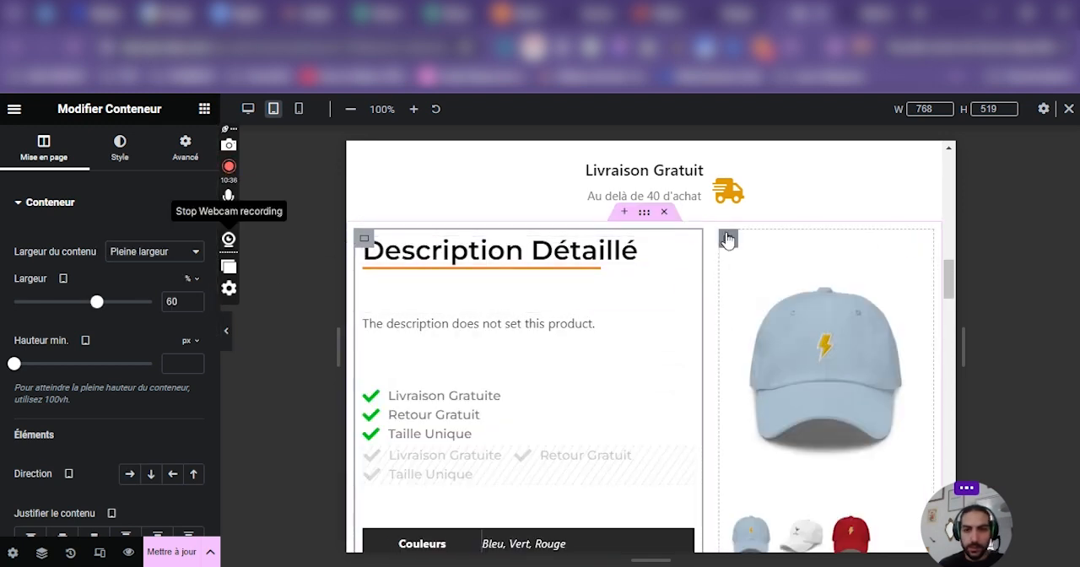
{"action": "left_click", "coordinate": [728, 240]}
{"action": "left_click", "coordinate": [650, 216]}
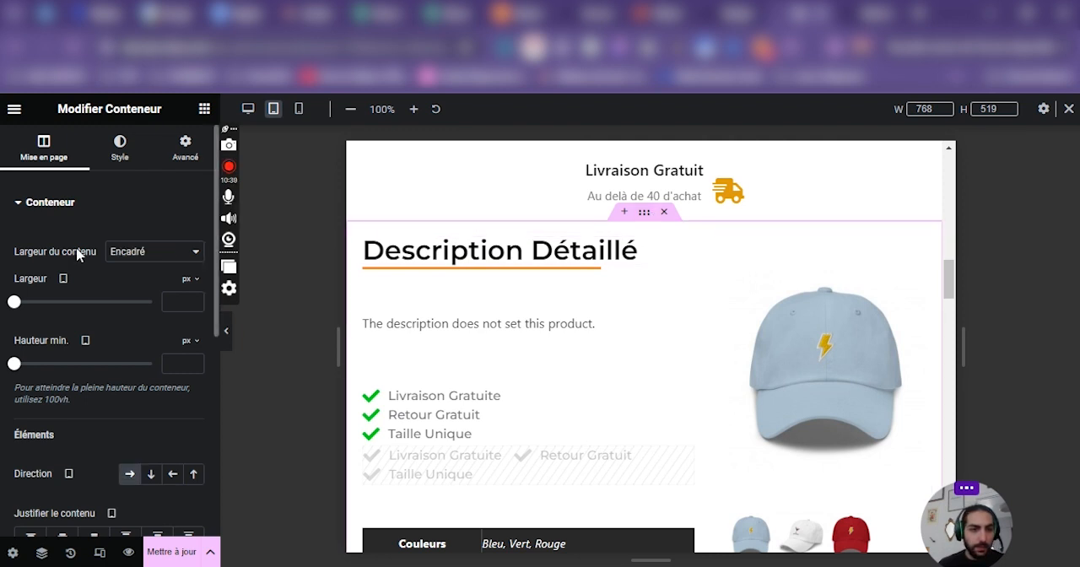
Review the product page in the desktop layout, both at full editor width and beside the container settings.
{"action": "left_click", "coordinate": [248, 109]}
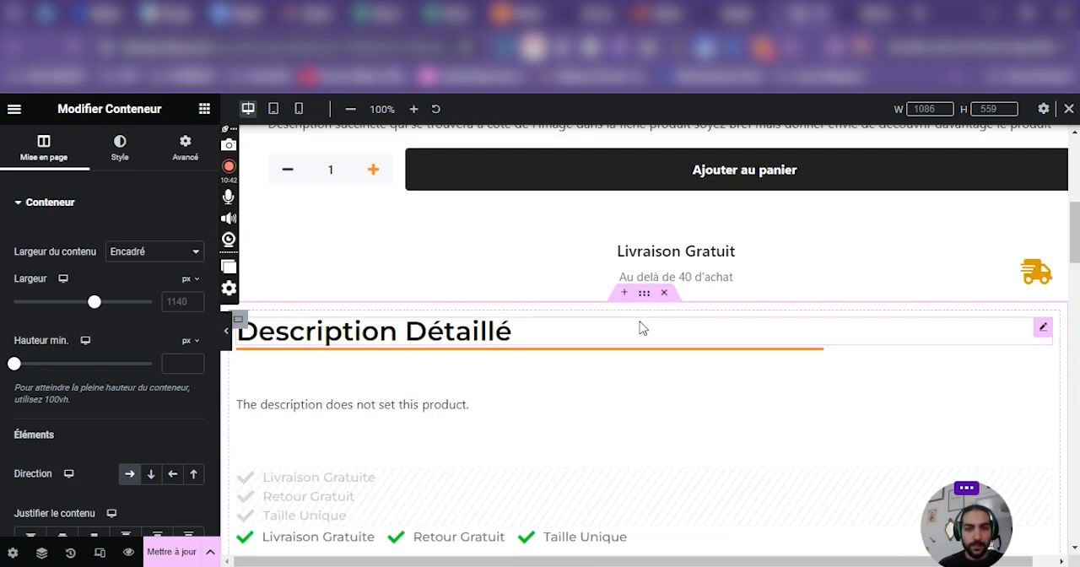
{"action": "scroll", "coordinate": [626, 334], "scroll_direction": "up", "scroll_amount": 5}
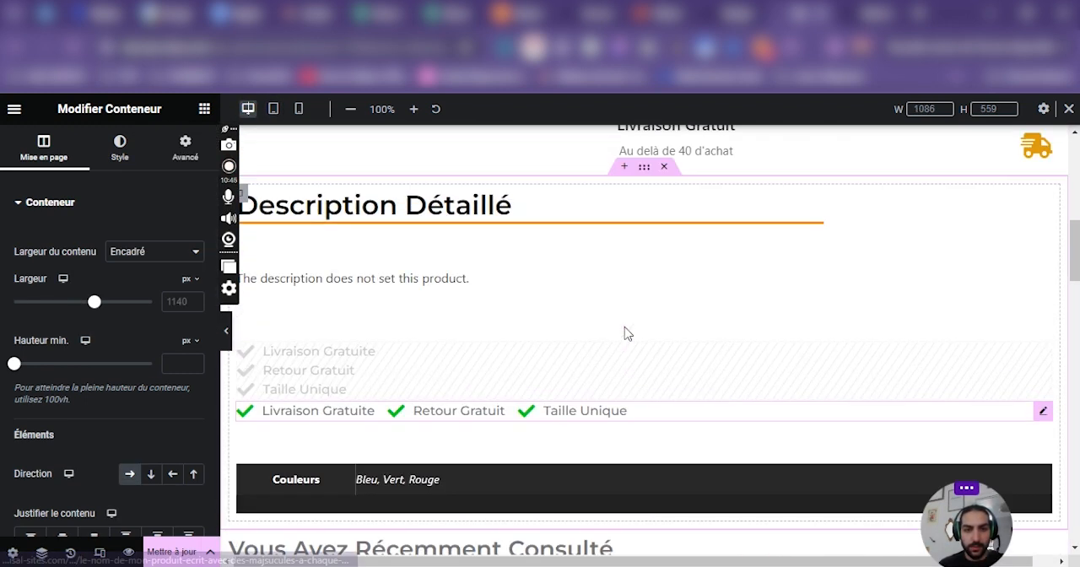
{"action": "scroll", "coordinate": [628, 335], "scroll_direction": "down", "scroll_amount": 5}
{"action": "left_click_drag", "start_coordinate": [567, 562], "coordinate": [590, 562]}
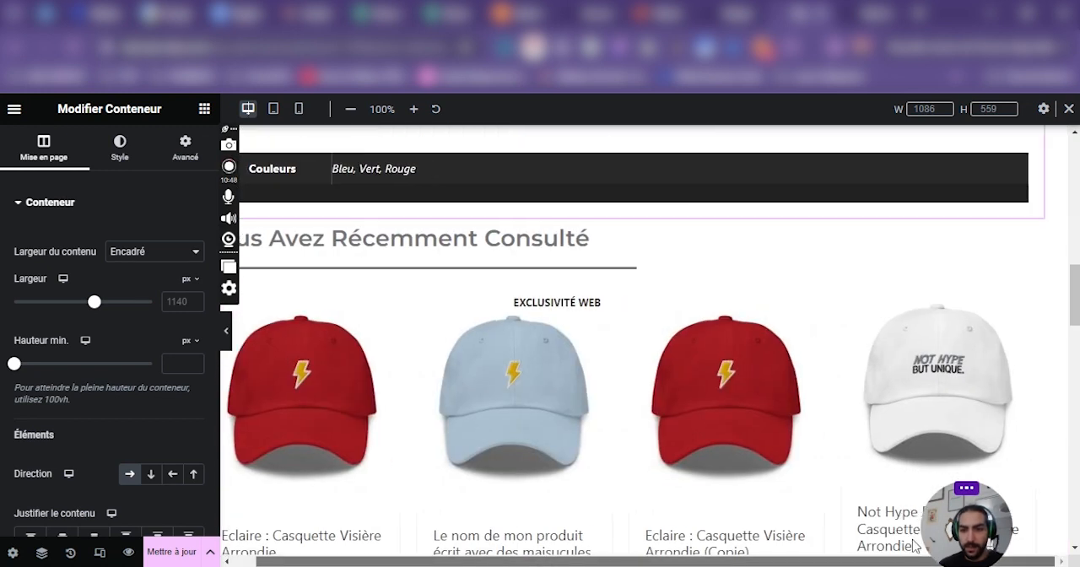
{"action": "scroll", "coordinate": [807, 284], "scroll_direction": "up", "scroll_amount": 4}
{"action": "scroll", "coordinate": [641, 253], "scroll_direction": "up", "scroll_amount": 1}
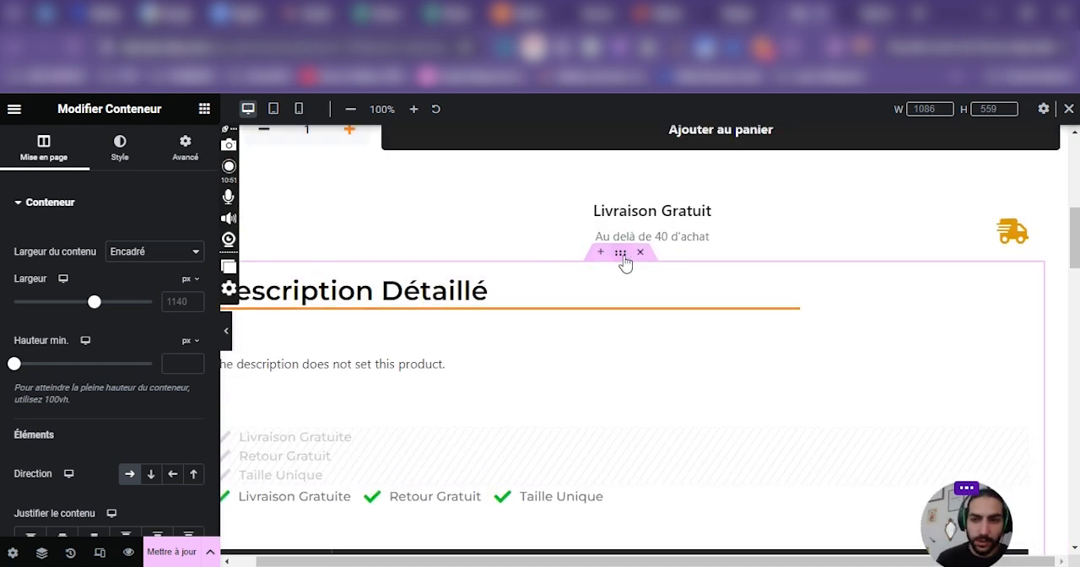
{"action": "scroll", "coordinate": [604, 287], "scroll_direction": "up", "scroll_amount": 6}
{"action": "scroll", "coordinate": [595, 323], "scroll_direction": "down", "scroll_amount": 3}
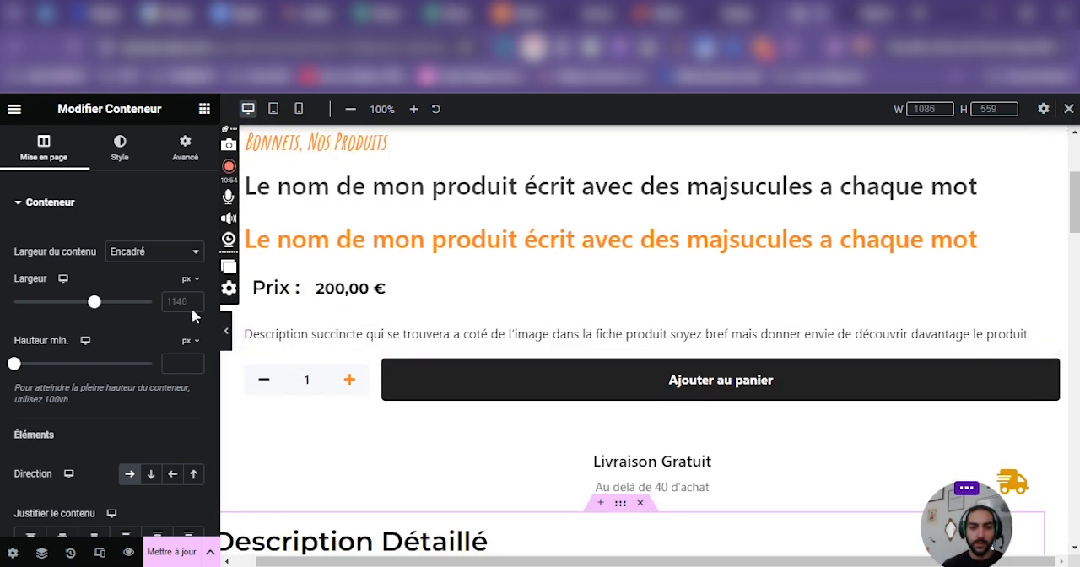
{"action": "left_click", "coordinate": [228, 338]}
{"action": "scroll", "coordinate": [698, 337], "scroll_direction": "up", "scroll_amount": 3}
{"action": "scroll", "coordinate": [686, 340], "scroll_direction": "down", "scroll_amount": 5}
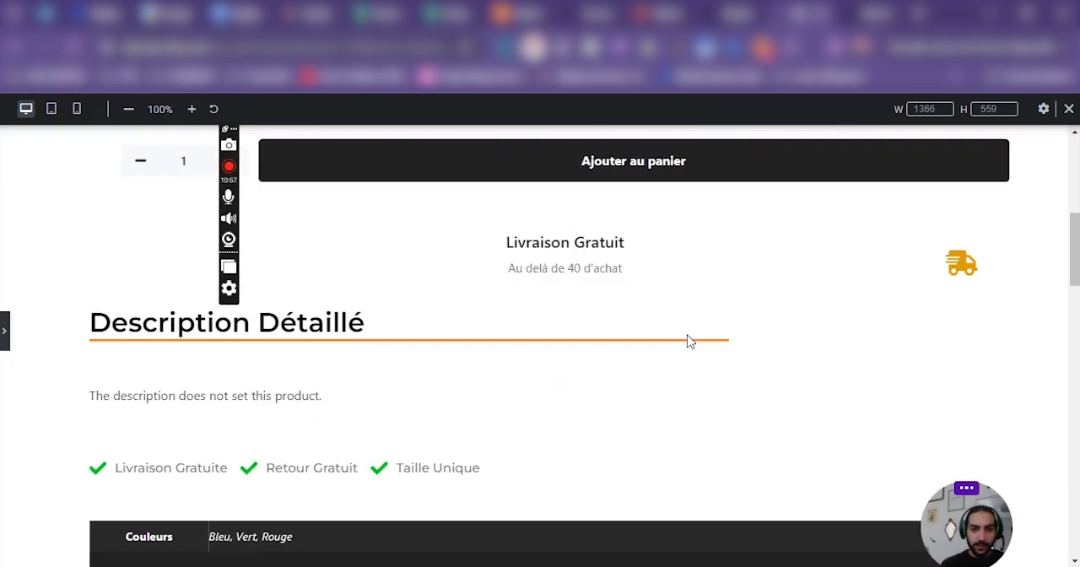
{"action": "scroll", "coordinate": [689, 342], "scroll_direction": "up", "scroll_amount": 5}
{"action": "scroll", "coordinate": [689, 342], "scroll_direction": "down", "scroll_amount": 5}
{"action": "left_click", "coordinate": [5, 339]}
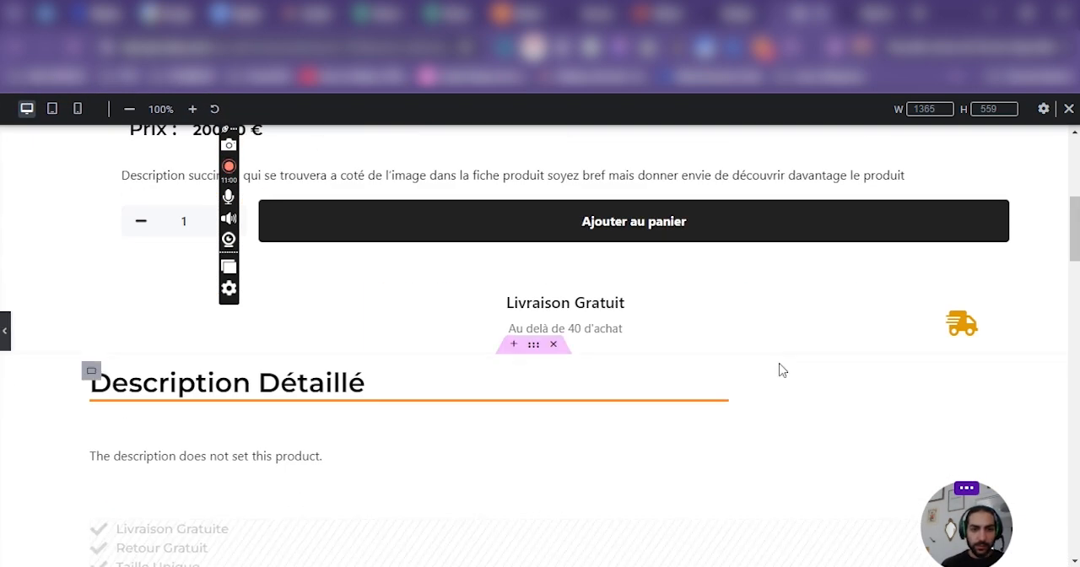
Set the top product section's desktop direction to Ligne - horizontal and resize its product information column to about 50 % width.
{"action": "scroll", "coordinate": [472, 317], "scroll_direction": "up", "scroll_amount": 3}
{"action": "left_click", "coordinate": [273, 109]}
{"action": "scroll", "coordinate": [582, 258], "scroll_direction": "down", "scroll_amount": 5}
{"action": "scroll", "coordinate": [744, 365], "scroll_direction": "up", "scroll_amount": 4}
{"action": "scroll", "coordinate": [743, 364], "scroll_direction": "up", "scroll_amount": 4}
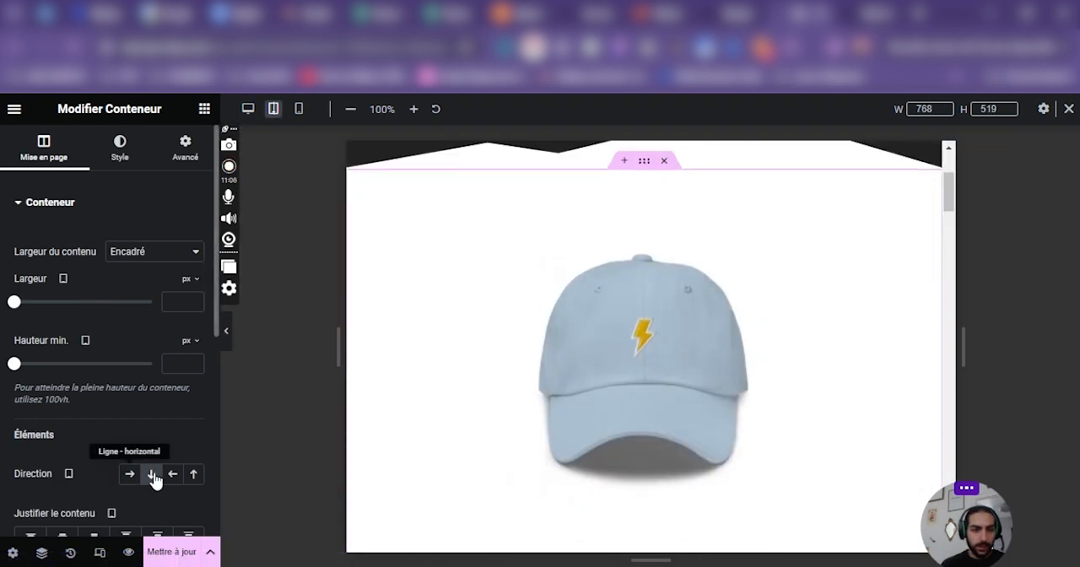
{"action": "left_click", "coordinate": [248, 109]}
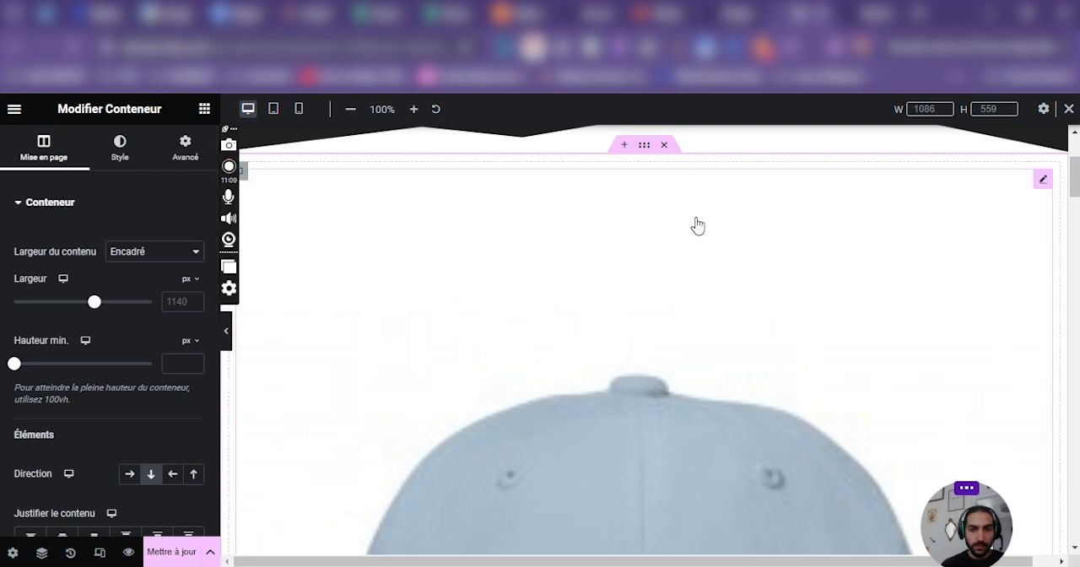
{"action": "scroll", "coordinate": [834, 185], "scroll_direction": "down", "scroll_amount": 5}
{"action": "scroll", "coordinate": [540, 267], "scroll_direction": "down", "scroll_amount": 2}
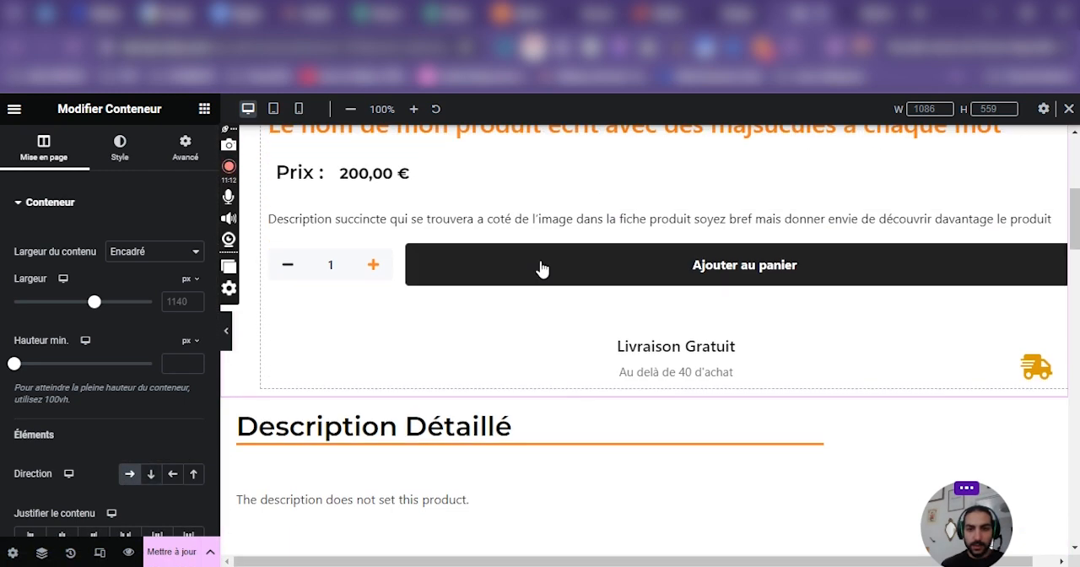
{"action": "scroll", "coordinate": [1046, 219], "scroll_direction": "up", "scroll_amount": 2}
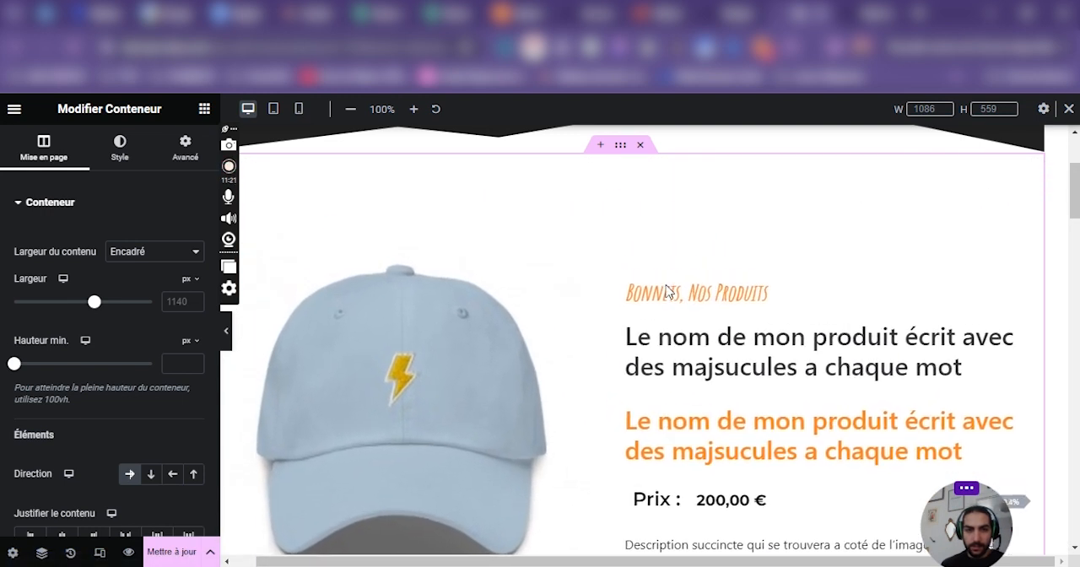
{"action": "left_click", "coordinate": [627, 171]}
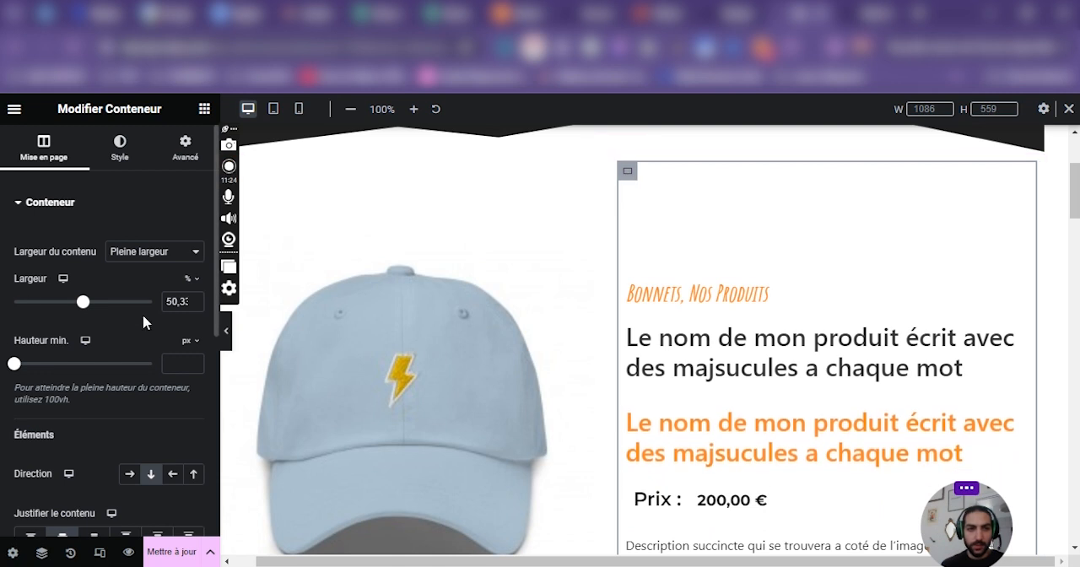
Set the desktop width of the top section's product information column to 50 %.
{"action": "double_click", "coordinate": [178, 304]}
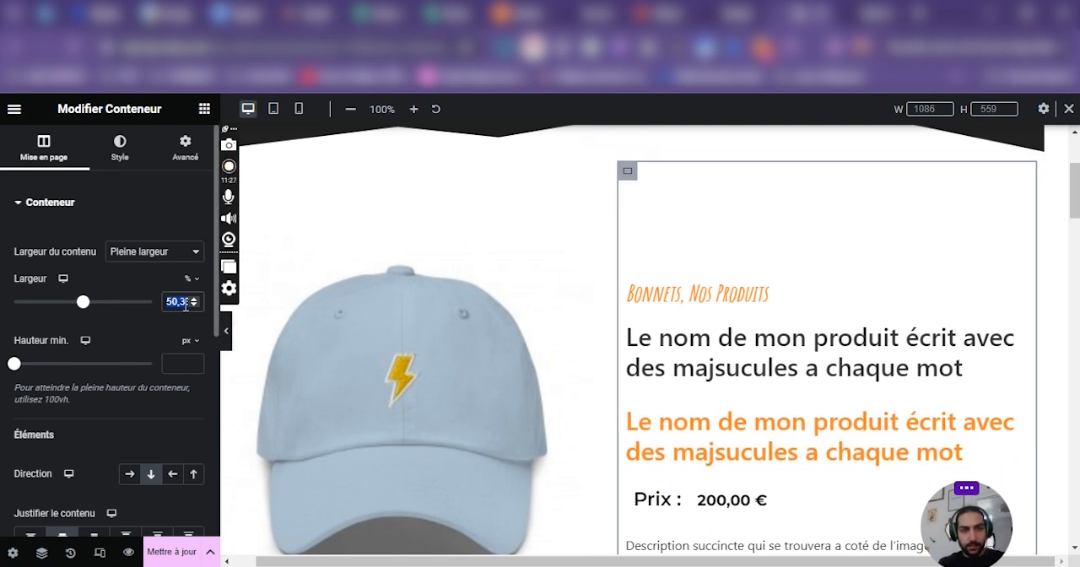
{"action": "type", "text": "50"}
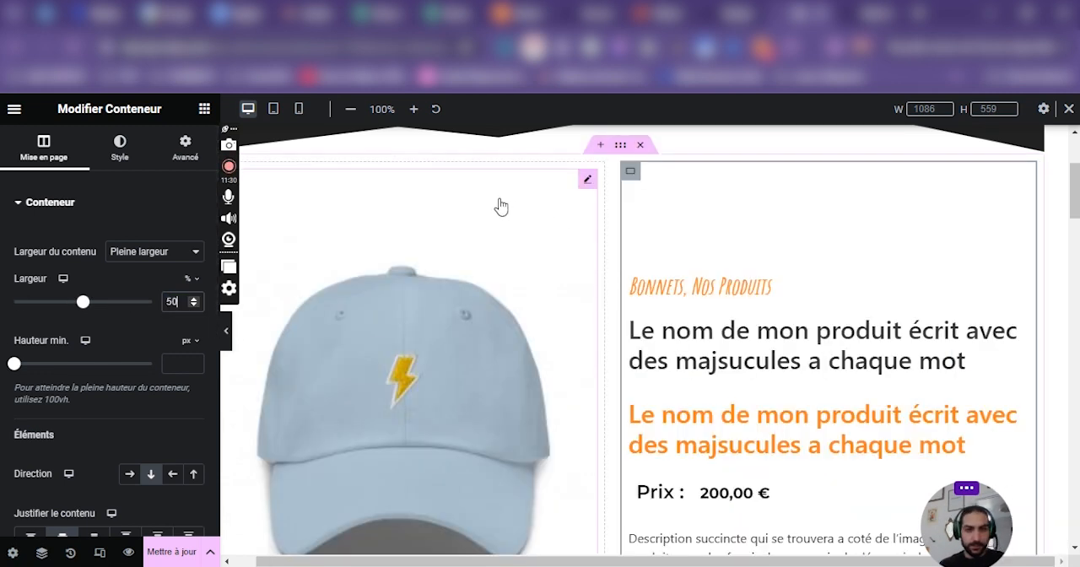
{"action": "left_click_drag", "start_coordinate": [743, 563], "coordinate": [767, 563]}
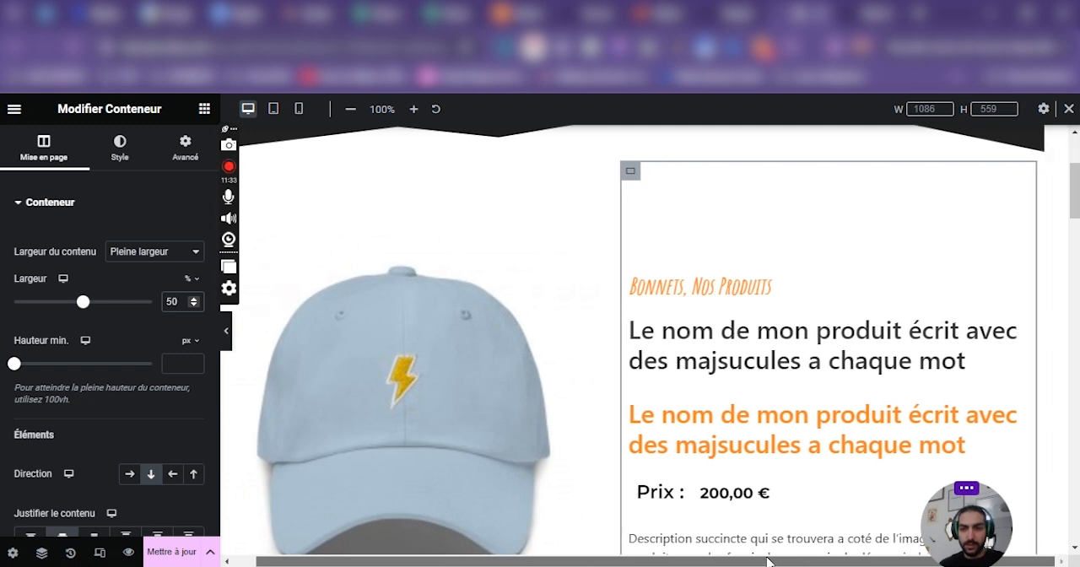
{"action": "left_click_drag", "start_coordinate": [651, 548], "coordinate": [577, 553]}
Check the desktop width of the top section's image column and save the page changes.
{"action": "left_click", "coordinate": [244, 171]}
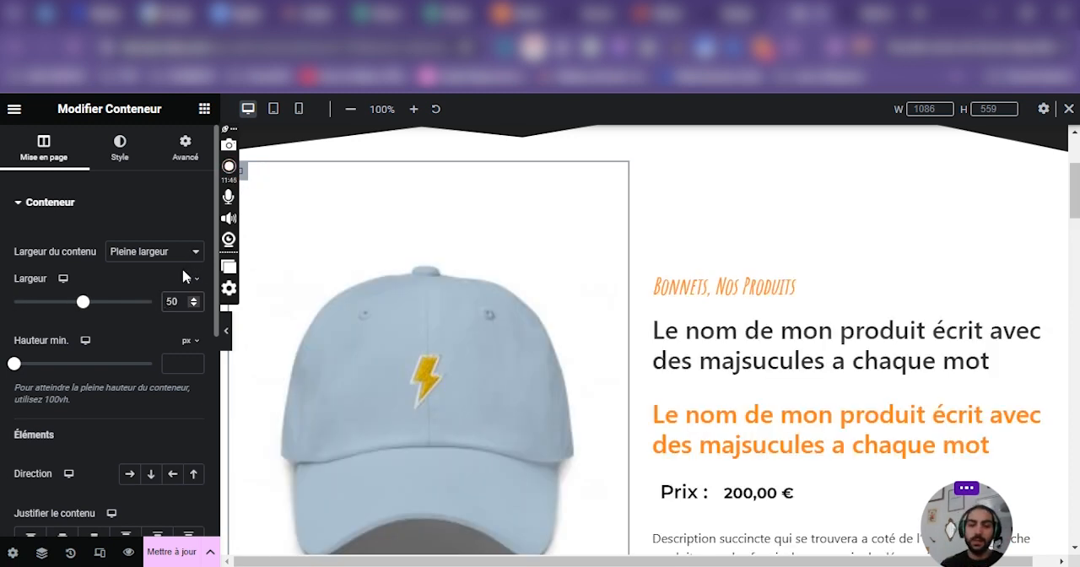
{"action": "scroll", "coordinate": [806, 391], "scroll_direction": "down", "scroll_amount": 7}
{"action": "scroll", "coordinate": [790, 391], "scroll_direction": "up", "scroll_amount": 3}
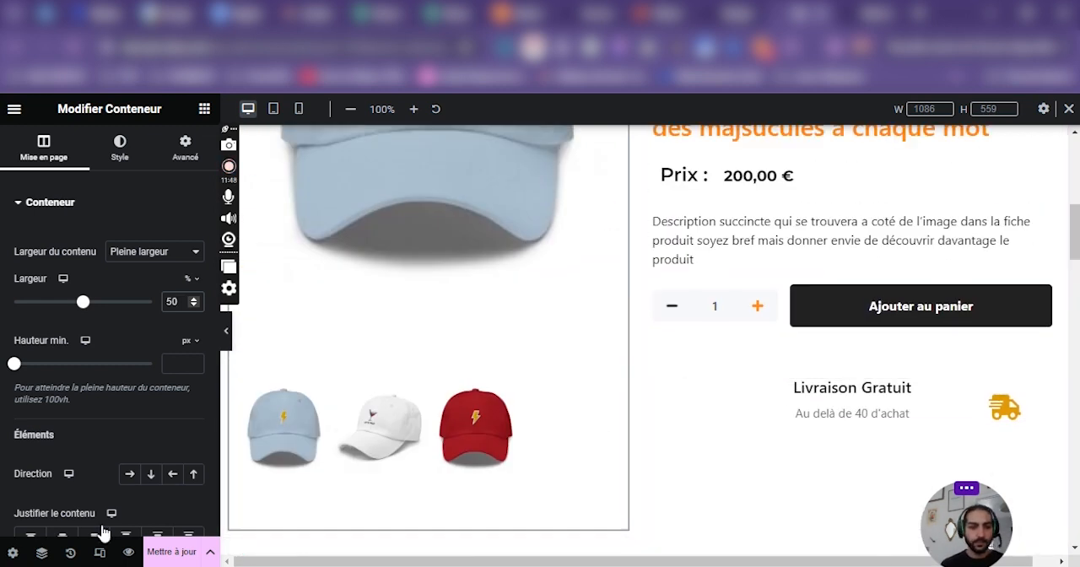
{"action": "left_click", "coordinate": [148, 550]}
Review the top product section's desktop layout at full editor width and beside the container settings.
{"action": "left_click", "coordinate": [230, 335]}
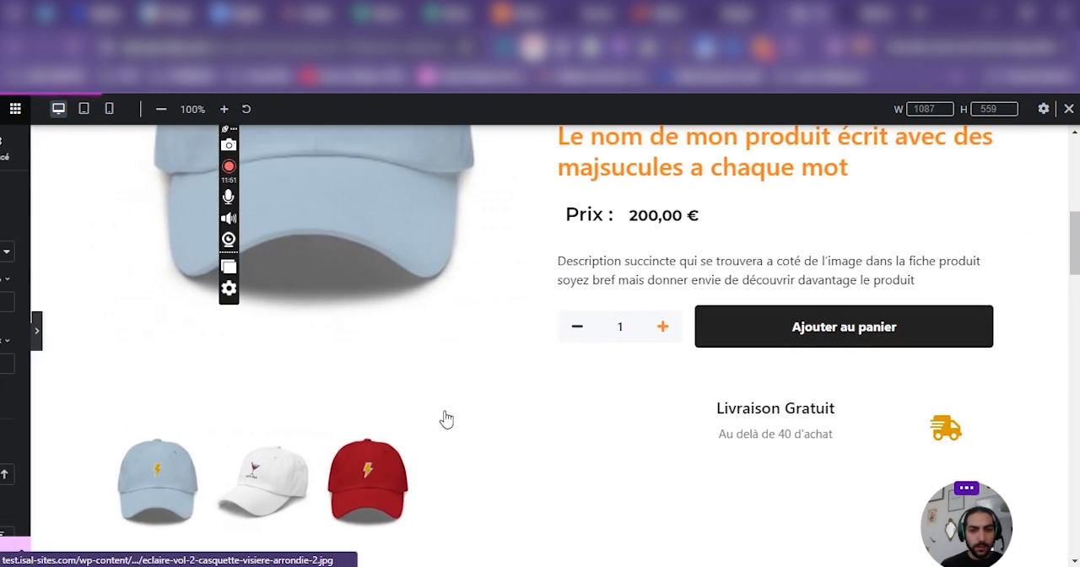
{"action": "scroll", "coordinate": [441, 419], "scroll_direction": "up", "scroll_amount": 5}
{"action": "left_click", "coordinate": [5, 334]}
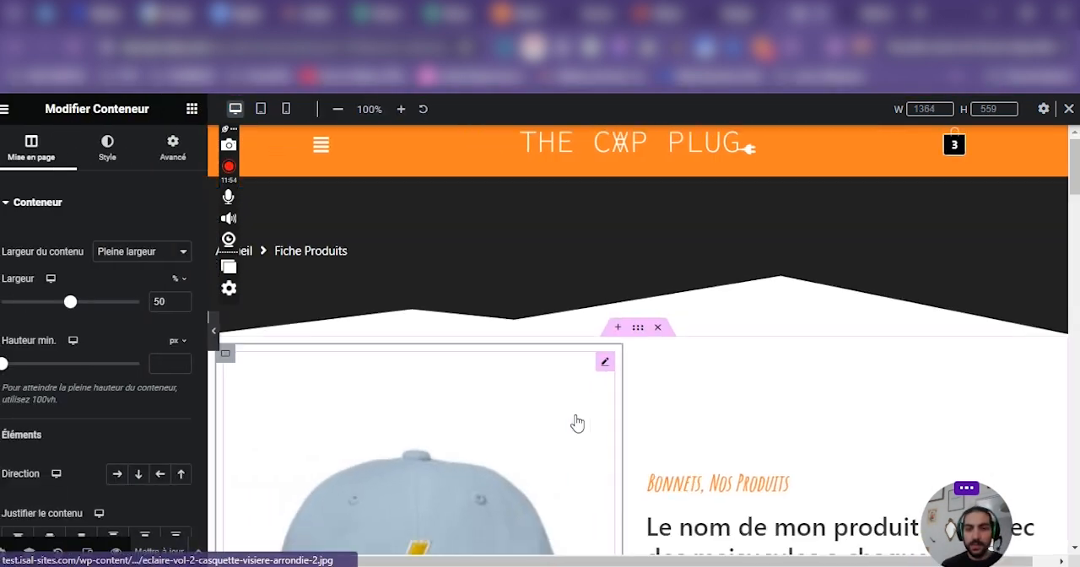
{"action": "scroll", "coordinate": [579, 422], "scroll_direction": "down", "scroll_amount": 5}
{"action": "scroll", "coordinate": [590, 422], "scroll_direction": "up", "scroll_amount": 5}
{"action": "scroll", "coordinate": [604, 337], "scroll_direction": "down", "scroll_amount": 8}
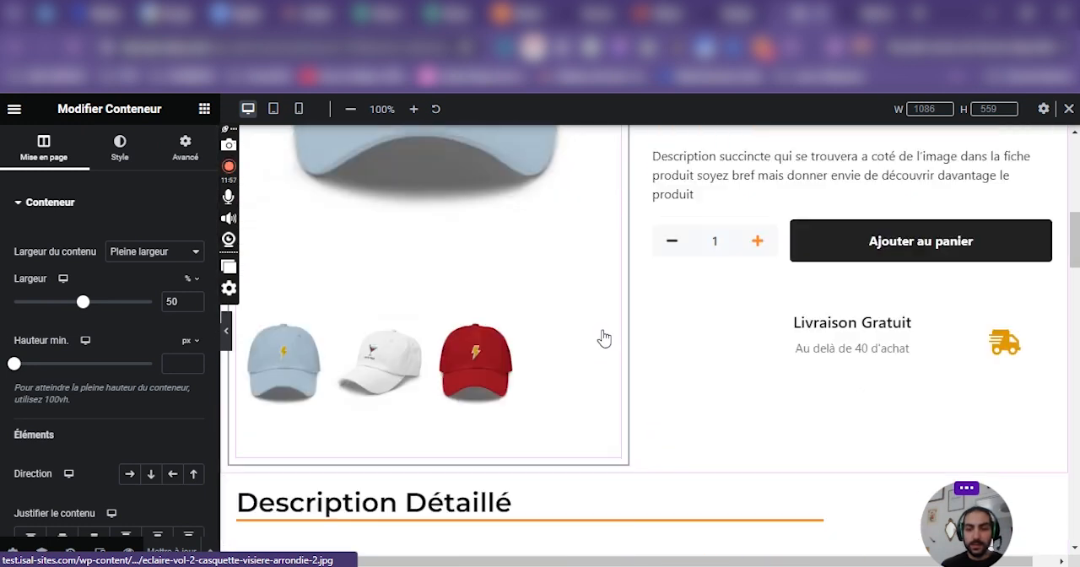
{"action": "scroll", "coordinate": [602, 337], "scroll_direction": "up", "scroll_amount": 3}
{"action": "left_click", "coordinate": [226, 336]}
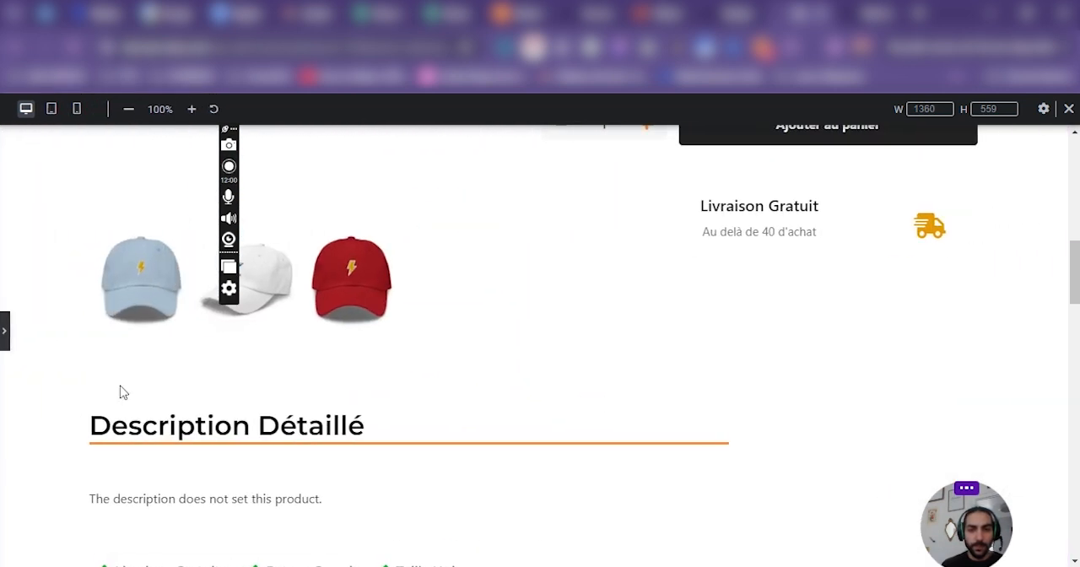
{"action": "left_click", "coordinate": [5, 331]}
Examine the section container's advanced settings for margins, self-alignment, ordering and size in the desktop layout.
{"action": "left_click", "coordinate": [644, 330]}
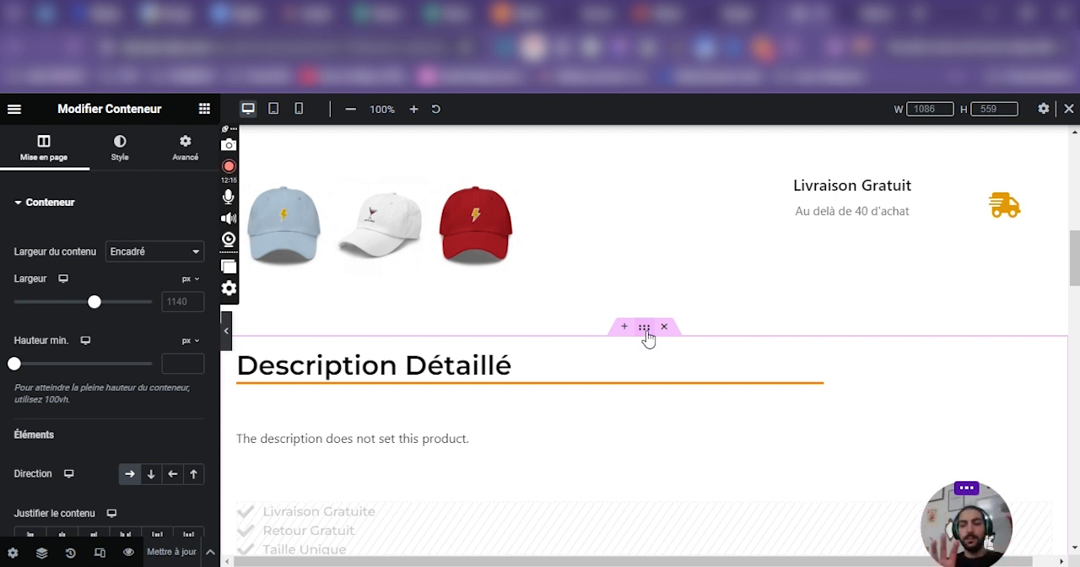
{"action": "scroll", "coordinate": [644, 333], "scroll_direction": "up", "scroll_amount": 10}
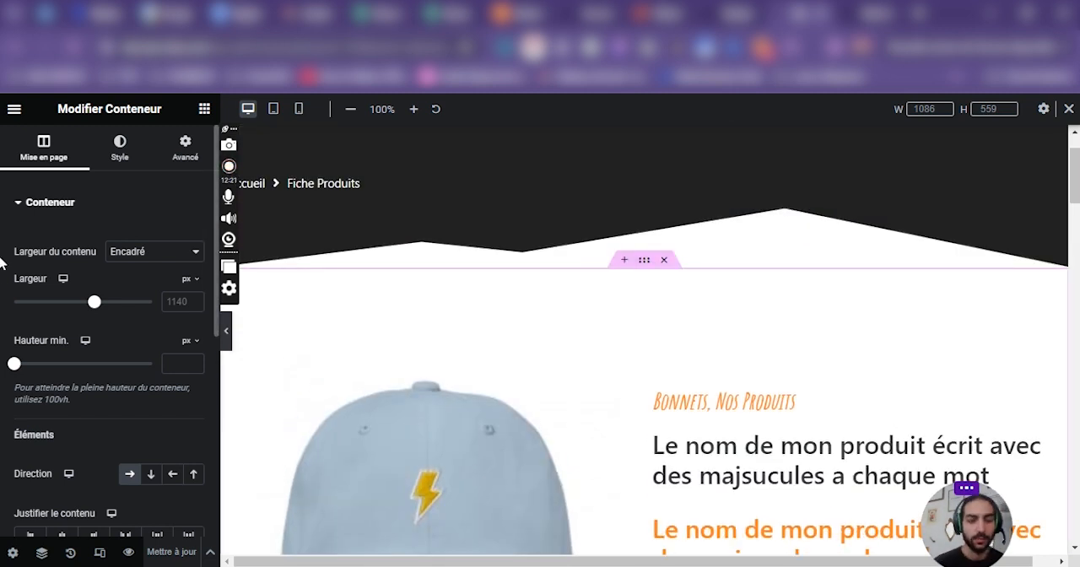
{"action": "left_click", "coordinate": [183, 150]}
{"action": "scroll", "coordinate": [1, 353], "scroll_direction": "down", "scroll_amount": 2}
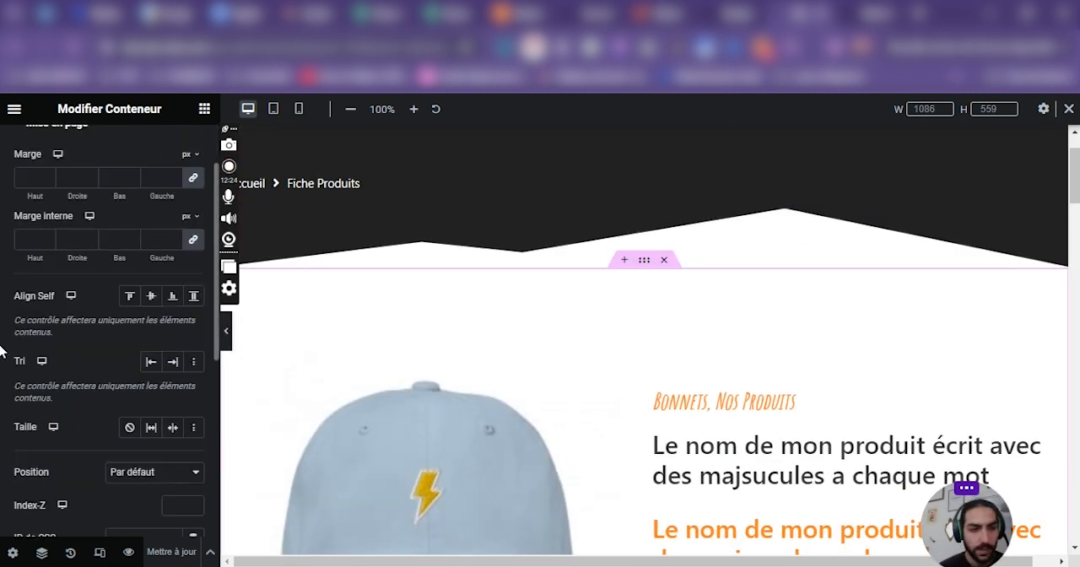
{"action": "scroll", "coordinate": [740, 410], "scroll_direction": "down", "scroll_amount": 2}
{"action": "scroll", "coordinate": [668, 173], "scroll_direction": "up", "scroll_amount": 2}
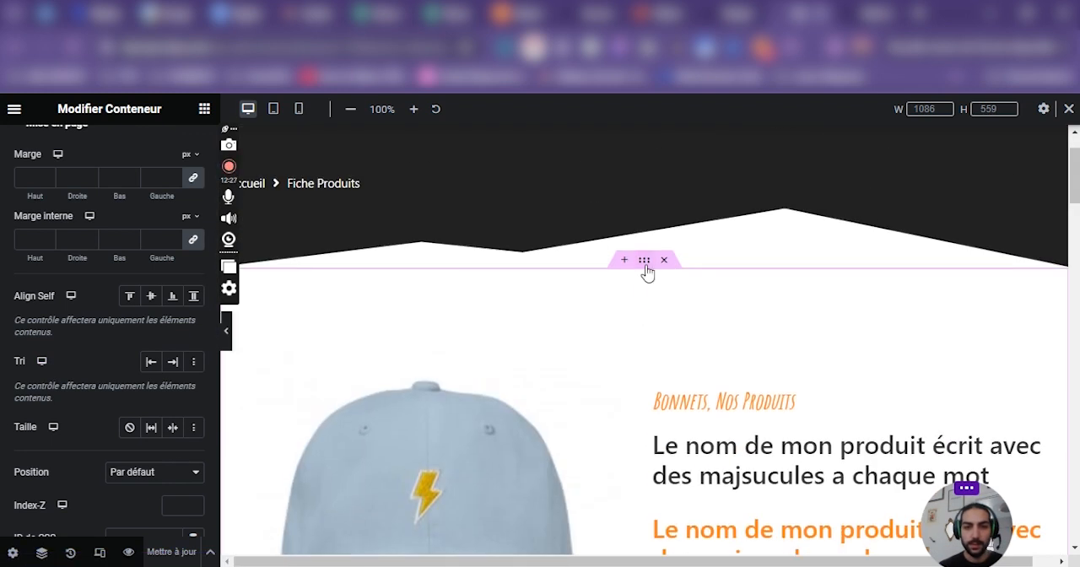
Switch to the tablet layout and bring up the top product section's direction and alignment settings.
{"action": "left_click", "coordinate": [273, 109]}
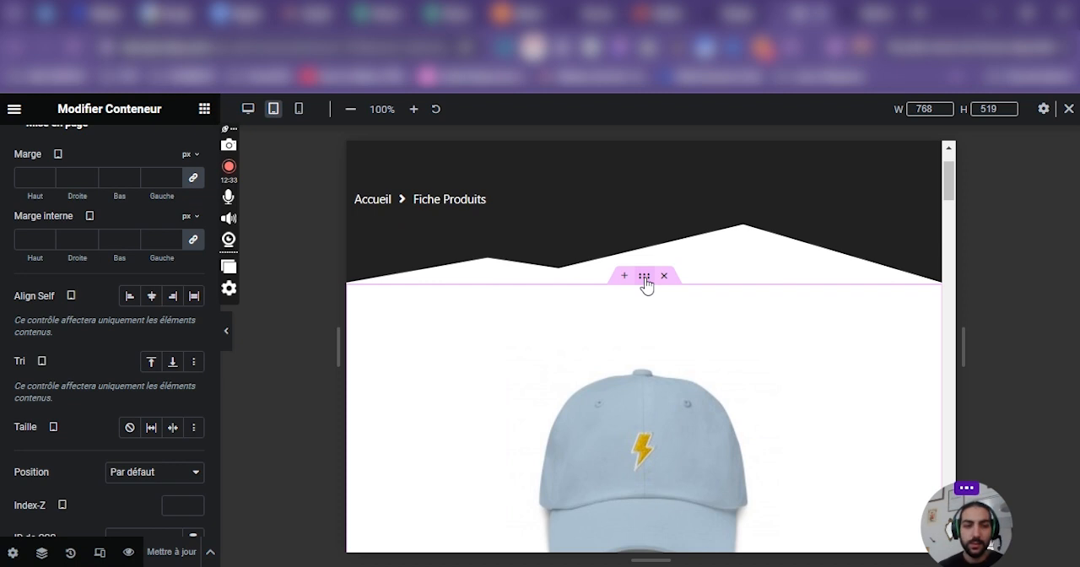
{"action": "scroll", "coordinate": [51, 186], "scroll_direction": "up", "scroll_amount": 2}
{"action": "left_click", "coordinate": [43, 140]}
{"action": "scroll", "coordinate": [131, 314], "scroll_direction": "down", "scroll_amount": 2}
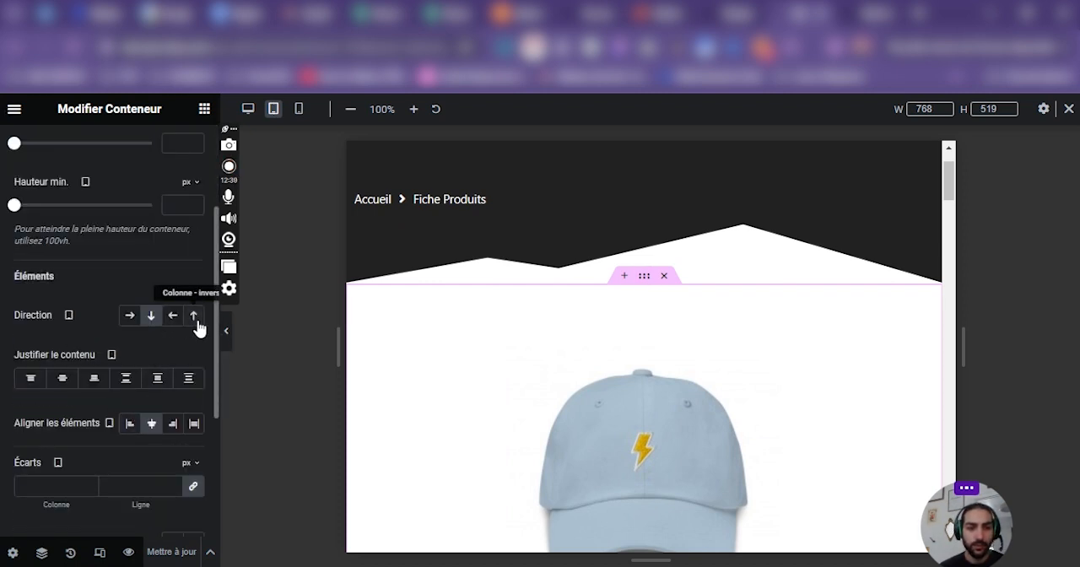
{"action": "scroll", "coordinate": [660, 291], "scroll_direction": "down", "scroll_amount": 2}
{"action": "scroll", "coordinate": [686, 292], "scroll_direction": "up", "scroll_amount": 2}
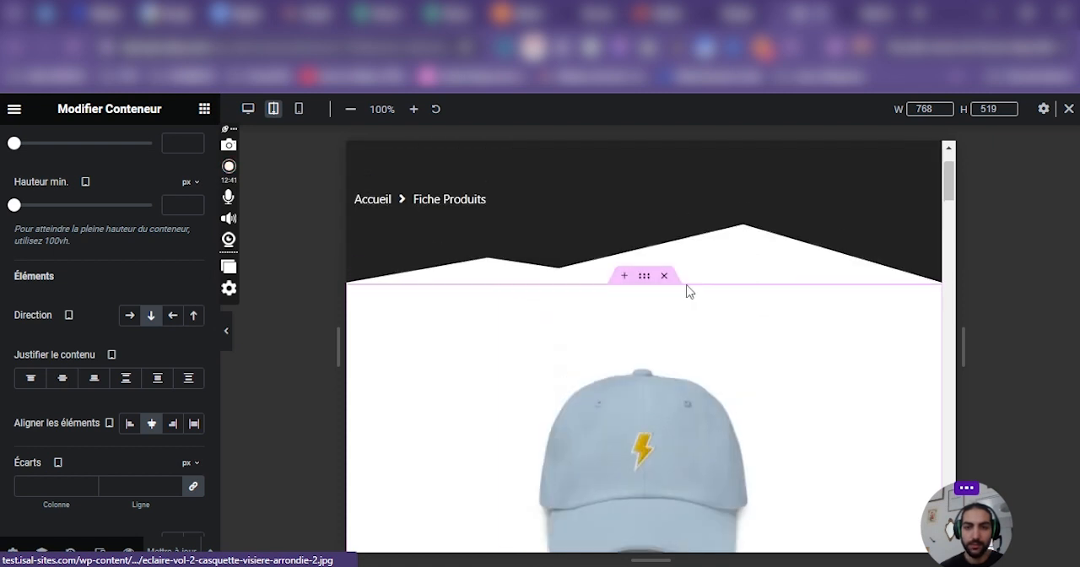
Try the Colonne - inversé direction on the top product section in tablet layout and return it to Colonne - vertical.
{"action": "left_click", "coordinate": [191, 317]}
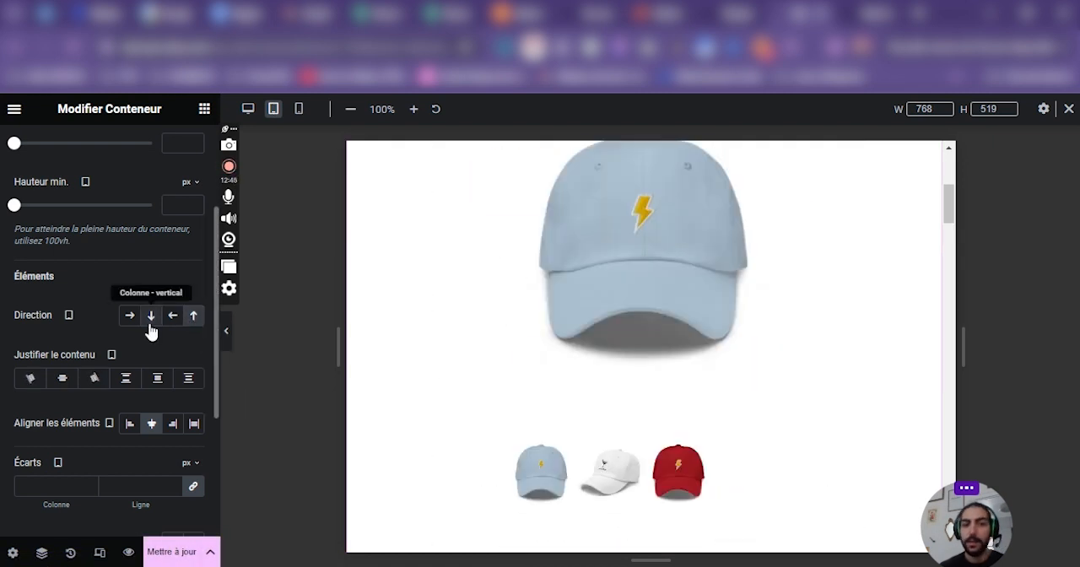
{"action": "left_click", "coordinate": [150, 319]}
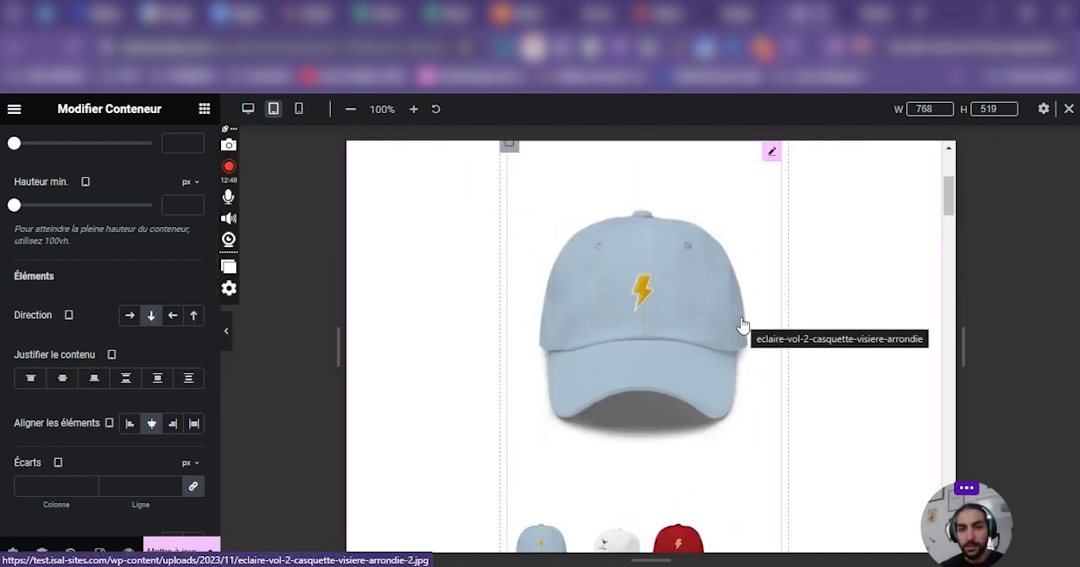
{"action": "scroll", "coordinate": [568, 318], "scroll_direction": "up", "scroll_amount": 2}
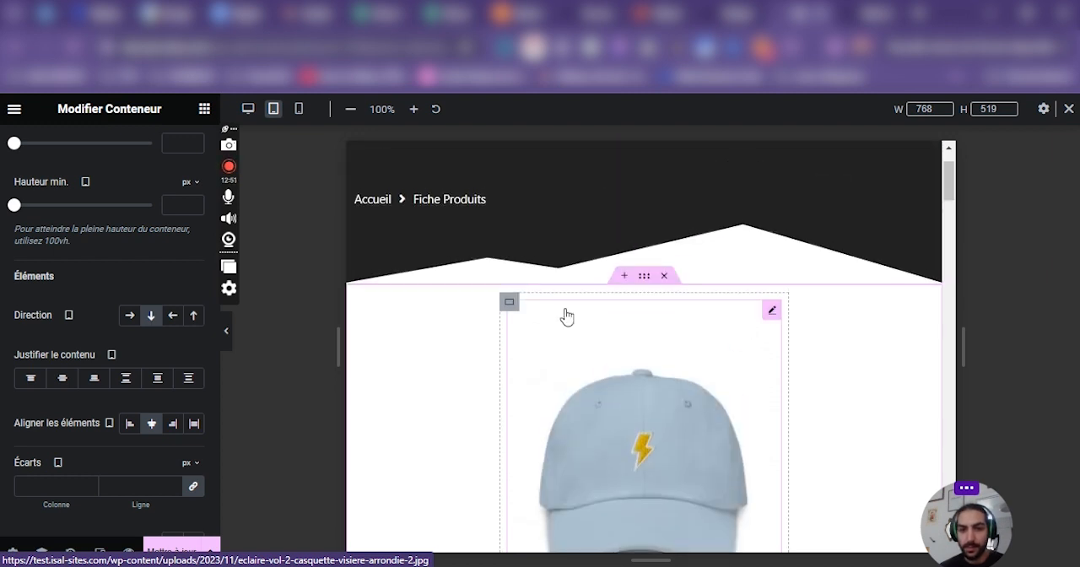
{"action": "scroll", "coordinate": [624, 348], "scroll_direction": "down", "scroll_amount": 9}
{"action": "scroll", "coordinate": [626, 352], "scroll_direction": "up", "scroll_amount": 2}
{"action": "scroll", "coordinate": [625, 350], "scroll_direction": "down", "scroll_amount": 5}
{"action": "scroll", "coordinate": [409, 200], "scroll_direction": "up", "scroll_amount": 5}
Copy the detailed description's text column and paste it into the top product section below the product information.
{"action": "scroll", "coordinate": [479, 386], "scroll_direction": "down", "scroll_amount": 2}
{"action": "scroll", "coordinate": [478, 386], "scroll_direction": "down", "scroll_amount": 3}
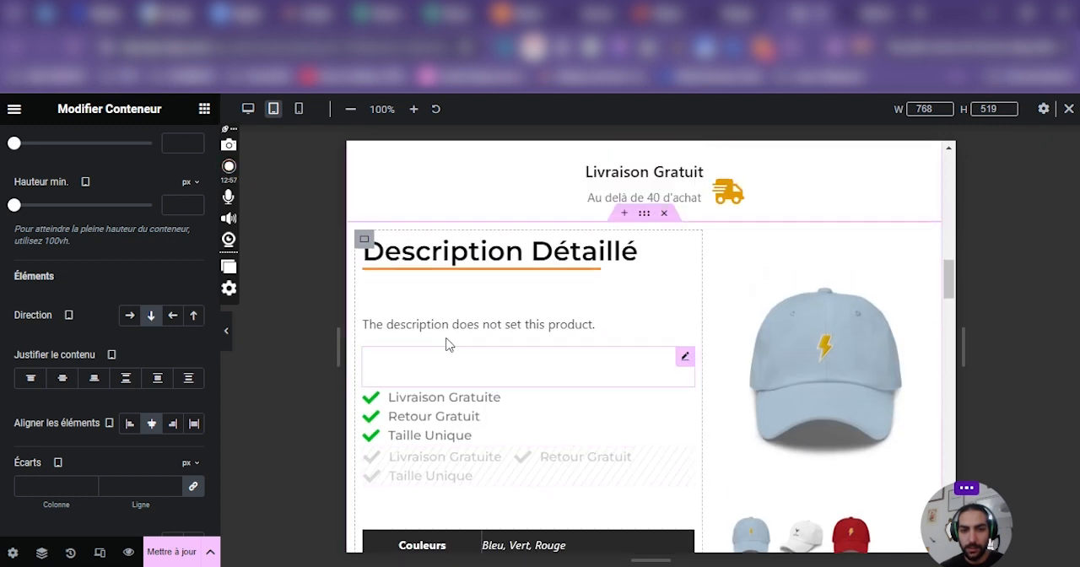
{"action": "right_click", "coordinate": [368, 240]}
{"action": "scroll", "coordinate": [666, 354], "scroll_direction": "down", "scroll_amount": 5}
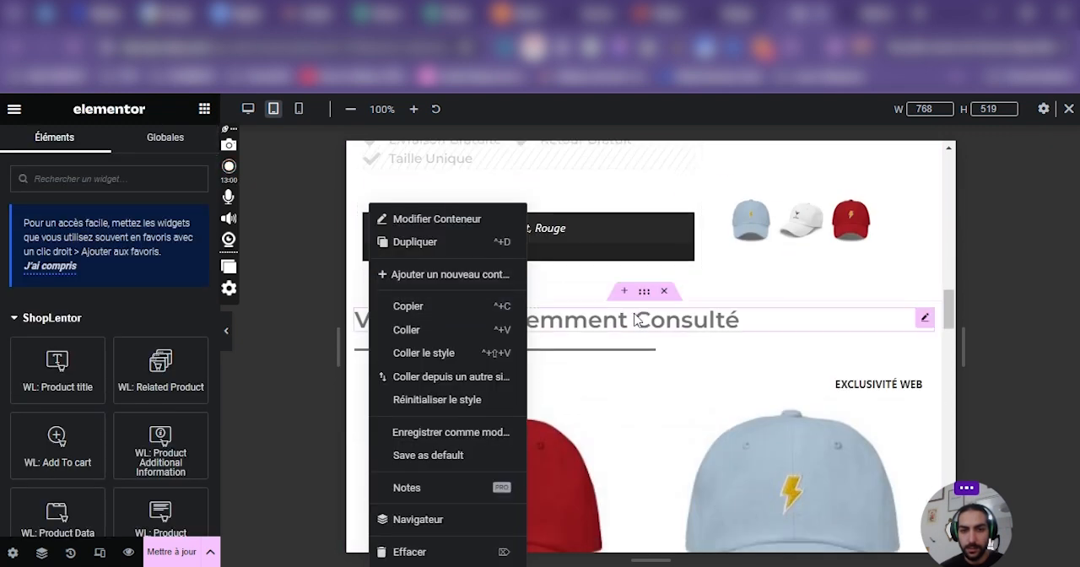
{"action": "scroll", "coordinate": [703, 385], "scroll_direction": "up", "scroll_amount": 4}
{"action": "left_click", "coordinate": [467, 309]}
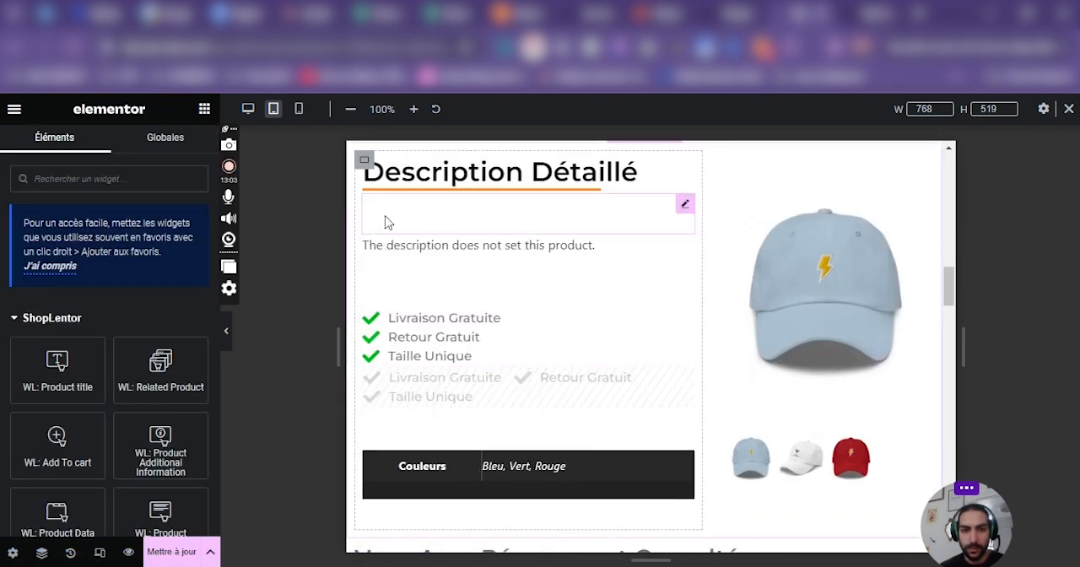
{"action": "scroll", "coordinate": [436, 186], "scroll_direction": "up", "scroll_amount": 6}
{"action": "right_click", "coordinate": [475, 327]}
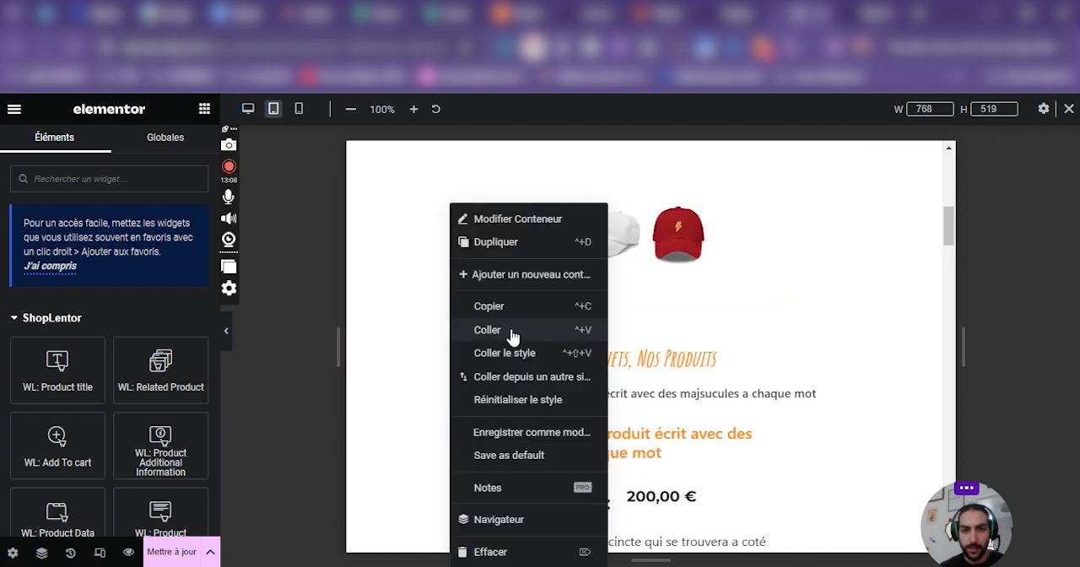
{"action": "left_click", "coordinate": [487, 330]}
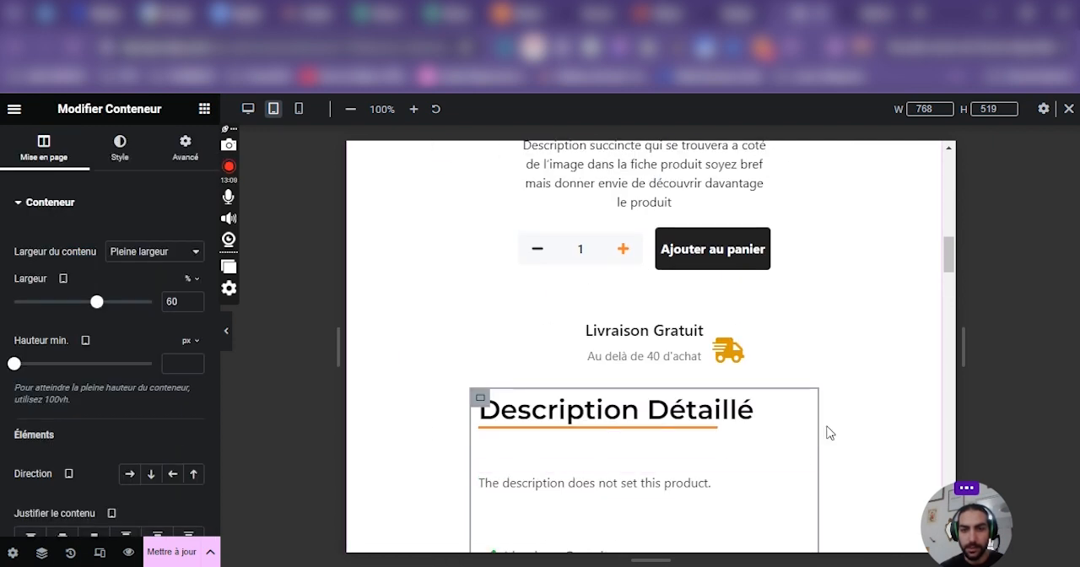
Widen the pasted detailed description column to about 76 % in the tablet layout.
{"action": "left_click_drag", "start_coordinate": [809, 426], "coordinate": [906, 431]}
{"action": "scroll", "coordinate": [539, 286], "scroll_direction": "down", "scroll_amount": 3}
{"action": "scroll", "coordinate": [582, 299], "scroll_direction": "up", "scroll_amount": 5}
{"action": "scroll", "coordinate": [584, 300], "scroll_direction": "up", "scroll_amount": 1}
{"action": "scroll", "coordinate": [584, 300], "scroll_direction": "down", "scroll_amount": 2}
{"action": "scroll", "coordinate": [583, 300], "scroll_direction": "up", "scroll_amount": 3}
Try the Colonne - inversé direction on the product information column in tablet layout and return it to Colonne - vertical.
{"action": "left_click", "coordinate": [440, 265]}
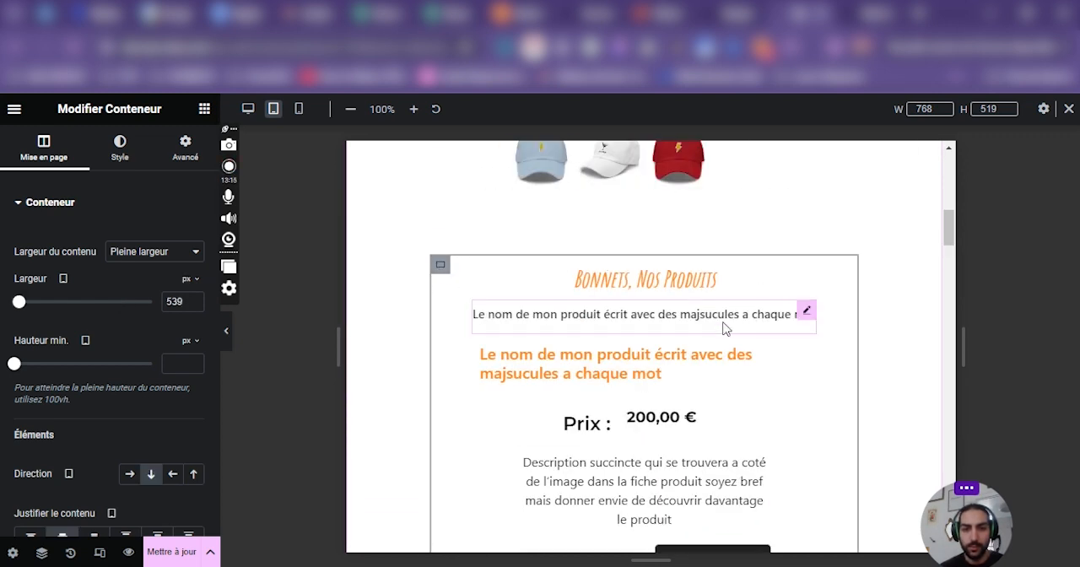
{"action": "scroll", "coordinate": [490, 358], "scroll_direction": "down", "scroll_amount": 5}
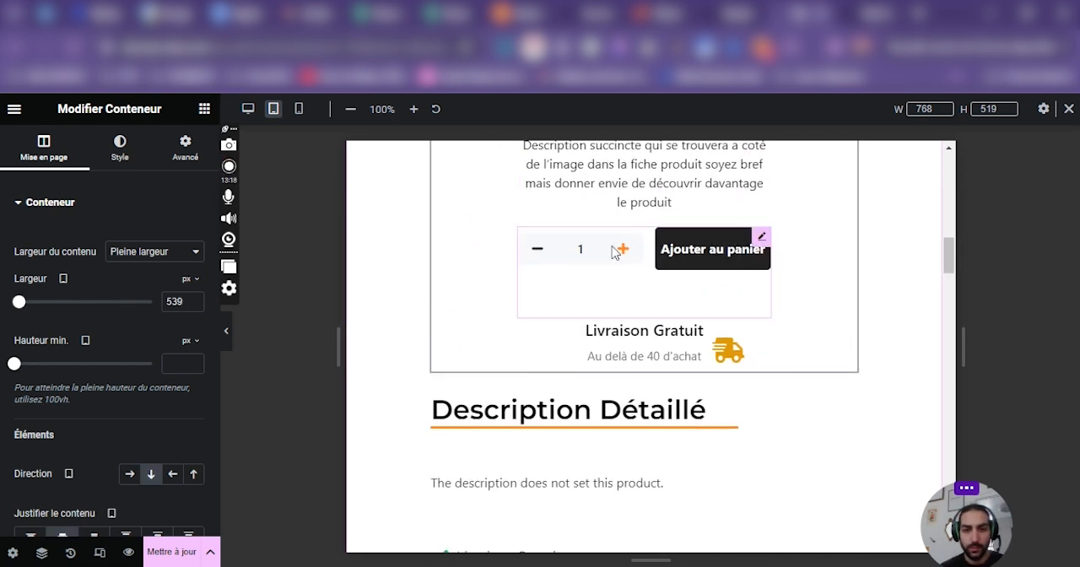
{"action": "left_click", "coordinate": [186, 148]}
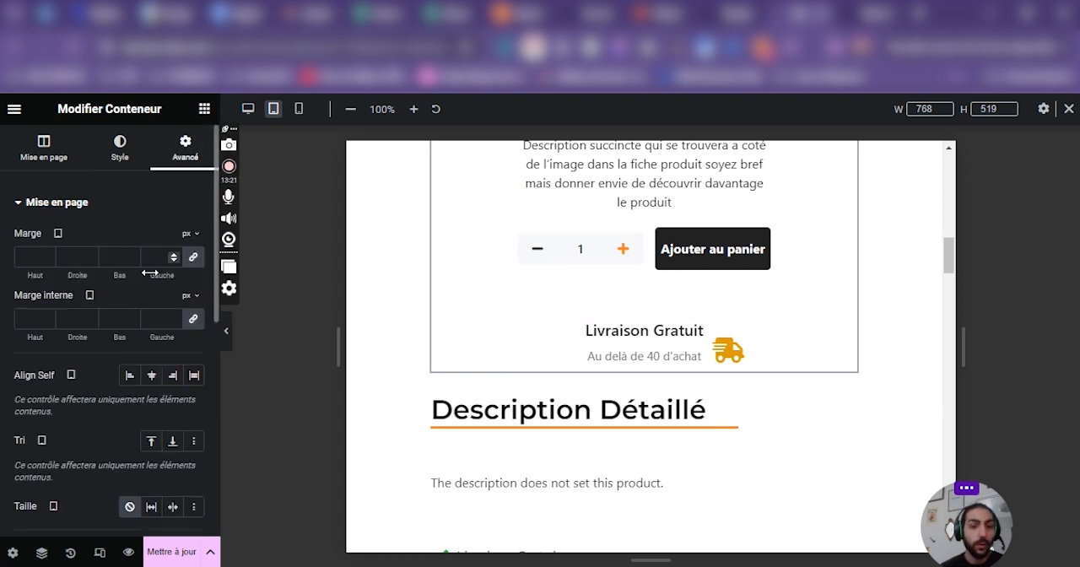
{"action": "left_click", "coordinate": [43, 148]}
{"action": "left_click", "coordinate": [194, 476]}
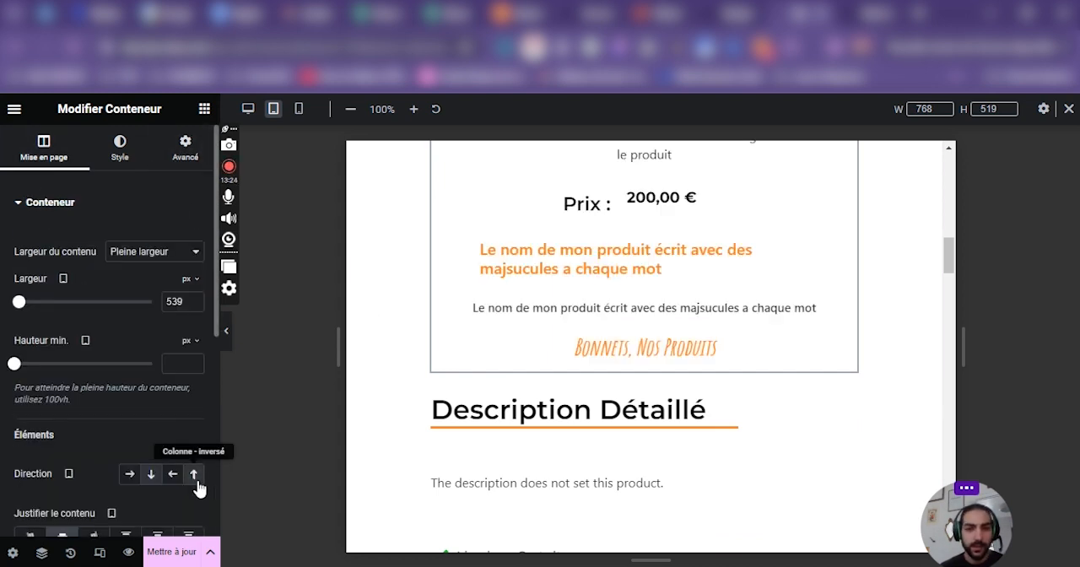
{"action": "scroll", "coordinate": [598, 459], "scroll_direction": "up", "scroll_amount": 1}
{"action": "scroll", "coordinate": [598, 459], "scroll_direction": "down", "scroll_amount": 4}
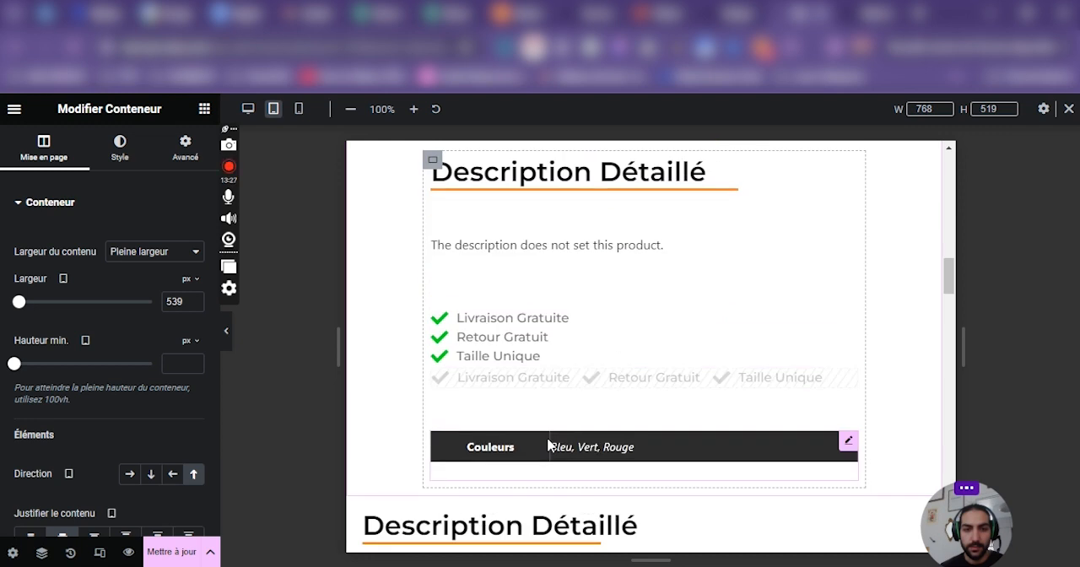
{"action": "scroll", "coordinate": [548, 444], "scroll_direction": "up", "scroll_amount": 5}
{"action": "scroll", "coordinate": [565, 417], "scroll_direction": "down", "scroll_amount": 3}
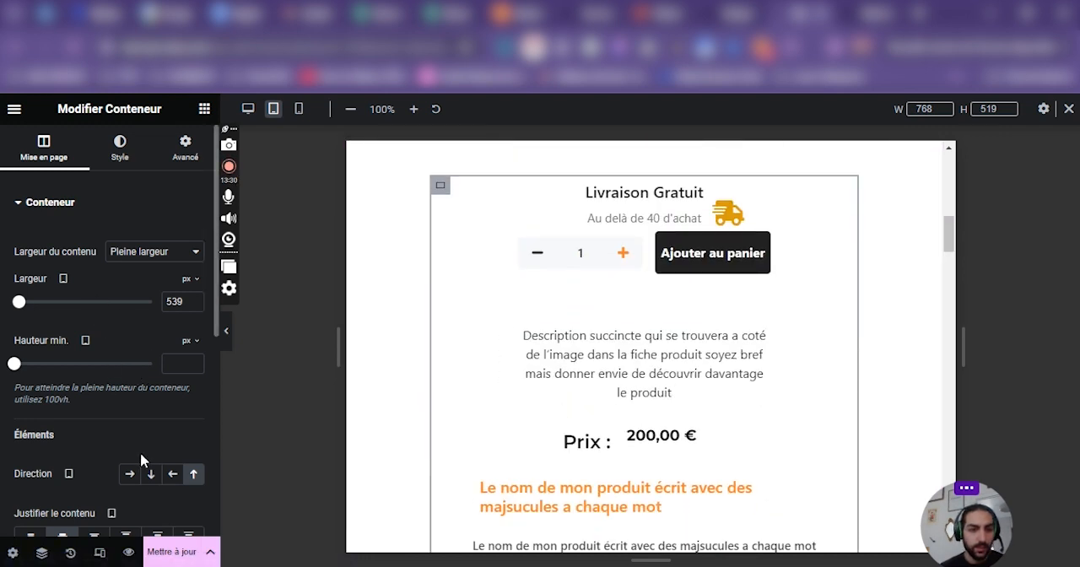
{"action": "left_click", "coordinate": [151, 474]}
Set the whole top product section's tablet direction to Colonne - inversé and check the order of its columns.
{"action": "scroll", "coordinate": [712, 350], "scroll_direction": "up", "scroll_amount": 6}
{"action": "left_click", "coordinate": [648, 203]}
{"action": "scroll", "coordinate": [644, 336], "scroll_direction": "down", "scroll_amount": 8}
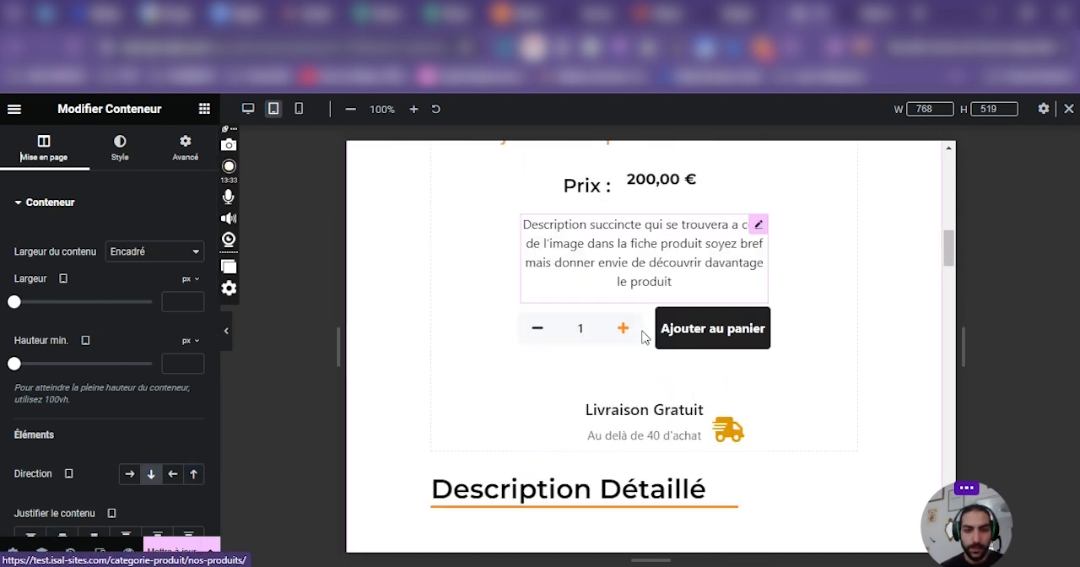
{"action": "scroll", "coordinate": [644, 336], "scroll_direction": "down", "scroll_amount": 2}
{"action": "left_click", "coordinate": [193, 473]}
{"action": "scroll", "coordinate": [698, 350], "scroll_direction": "up", "scroll_amount": 6}
{"action": "scroll", "coordinate": [698, 350], "scroll_direction": "up", "scroll_amount": 5}
{"action": "scroll", "coordinate": [602, 371], "scroll_direction": "down", "scroll_amount": 5}
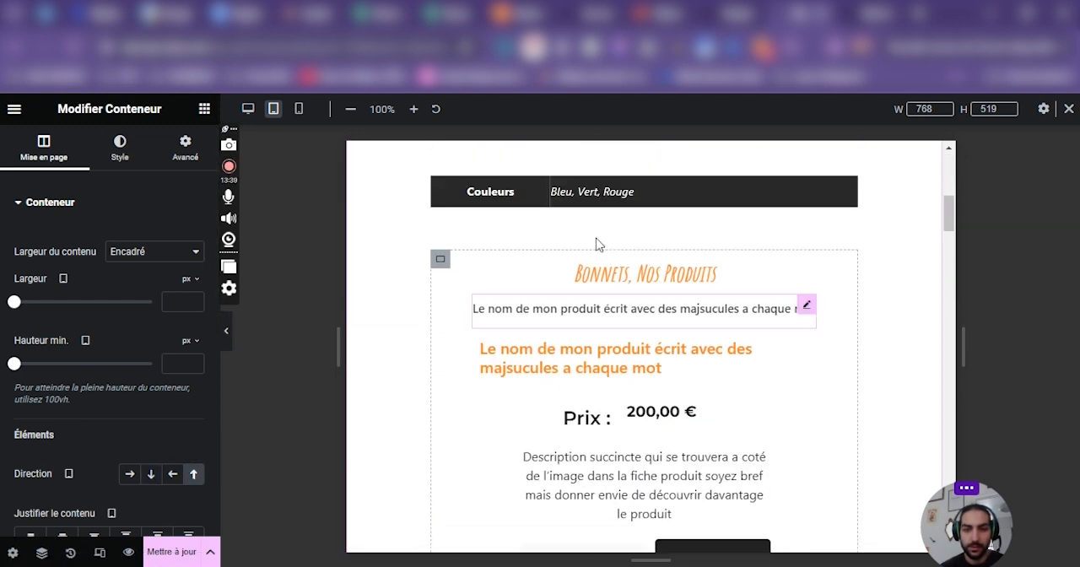
Try the first order option on the pasted detailed description column in tablet layout and switch its Tri to Personnalisé.
{"action": "scroll", "coordinate": [549, 410], "scroll_direction": "up", "scroll_amount": 4}
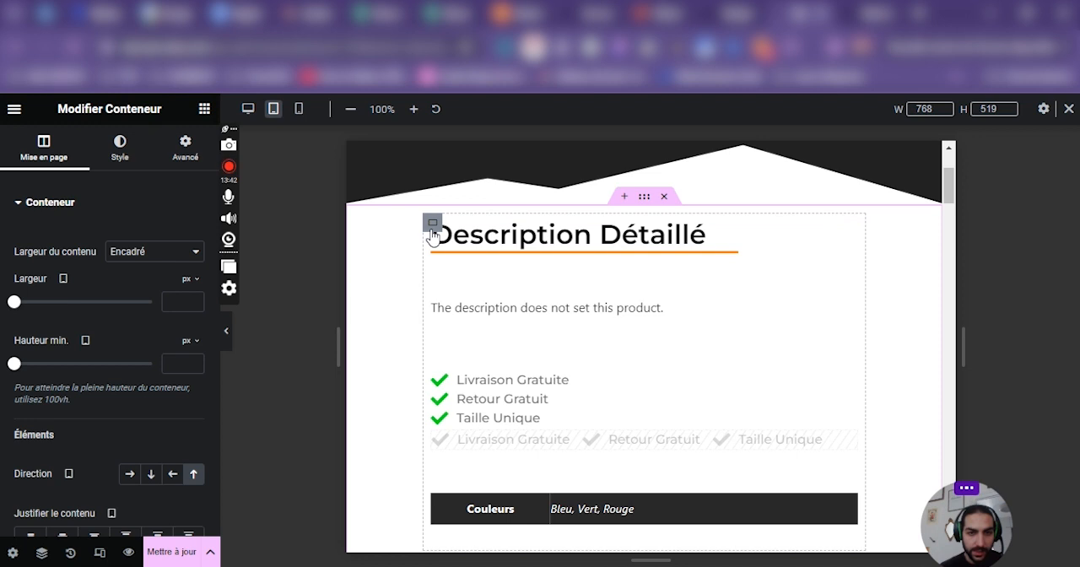
{"action": "left_click", "coordinate": [429, 231]}
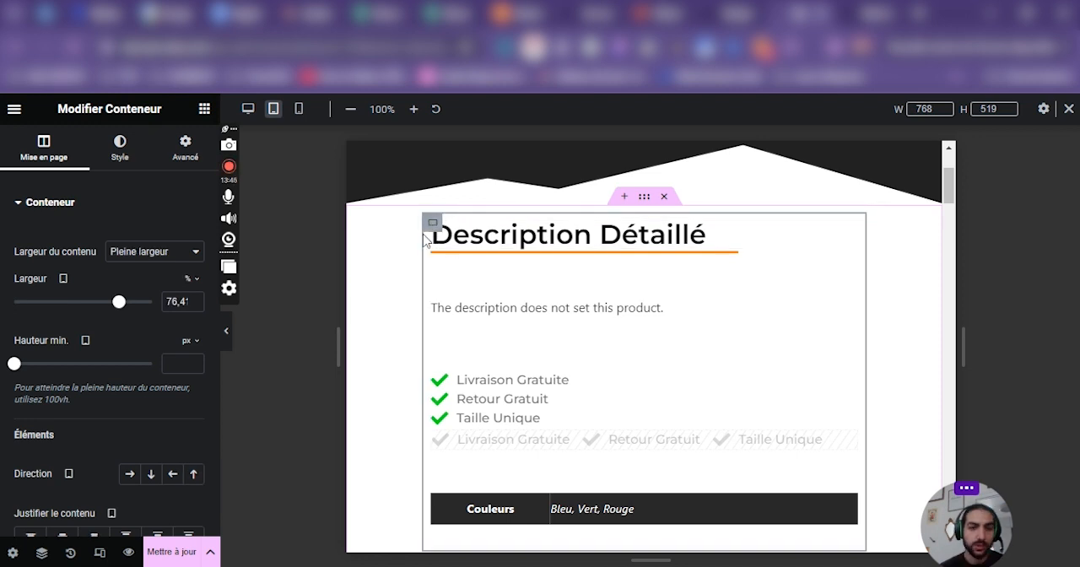
{"action": "left_click", "coordinate": [185, 147]}
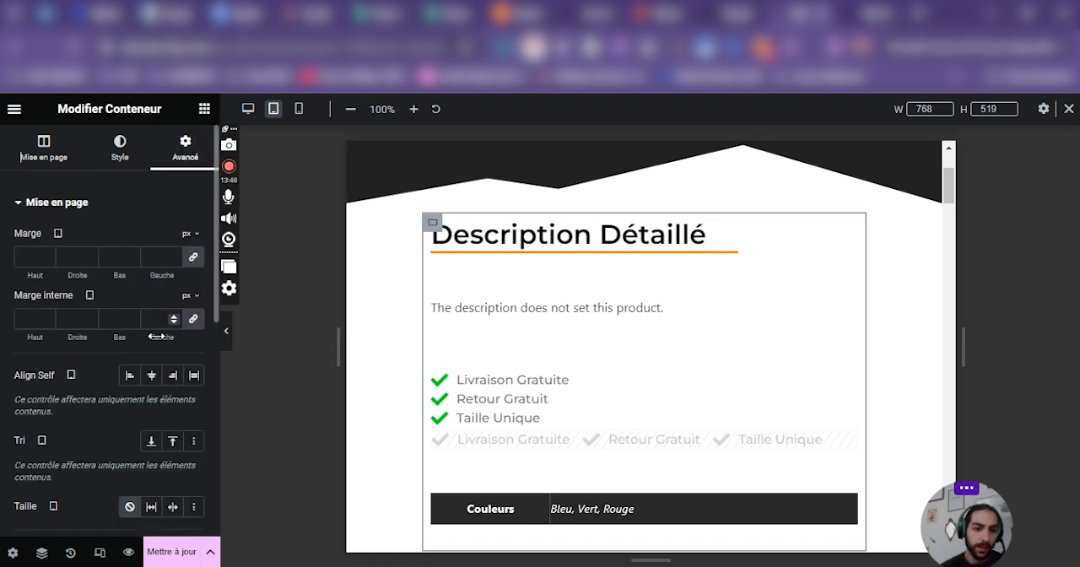
{"action": "left_click", "coordinate": [152, 442]}
{"action": "scroll", "coordinate": [674, 338], "scroll_direction": "down", "scroll_amount": 10}
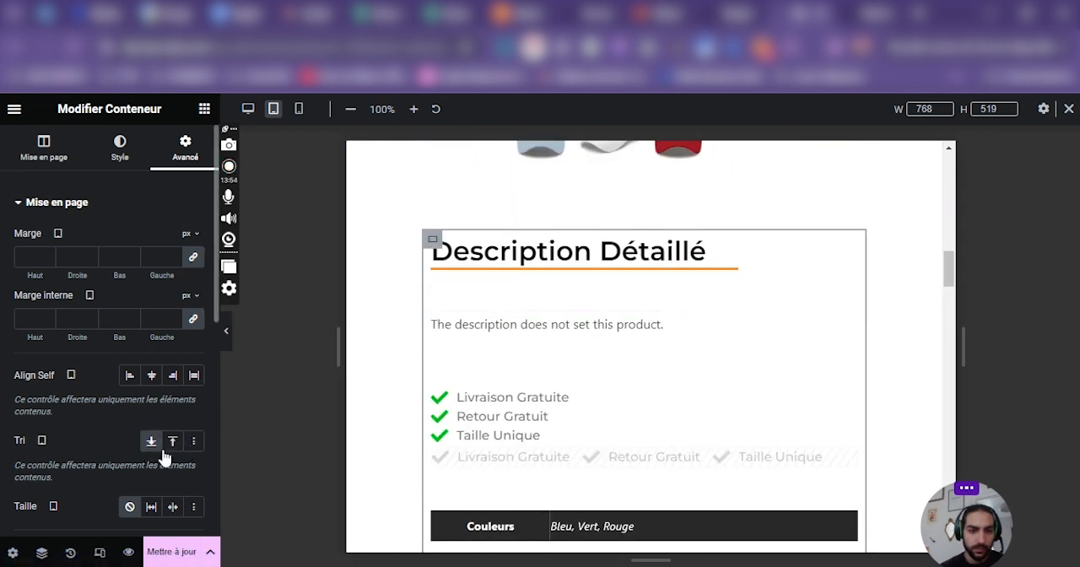
{"action": "left_click", "coordinate": [194, 447]}
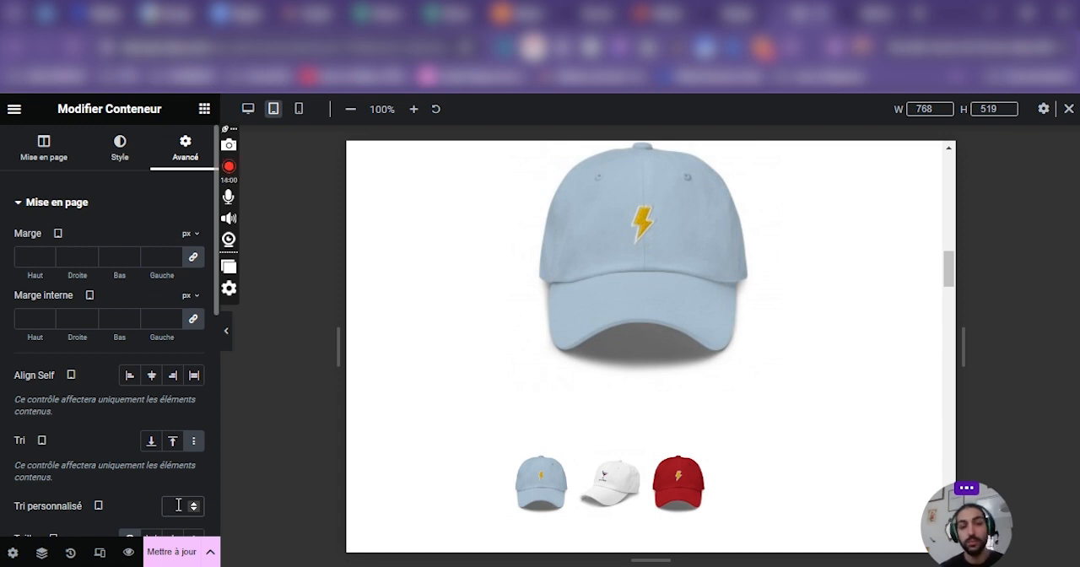
{"action": "scroll", "coordinate": [172, 510], "scroll_direction": "down", "scroll_amount": 3}
{"action": "scroll", "coordinate": [164, 515], "scroll_direction": "up", "scroll_amount": 3}
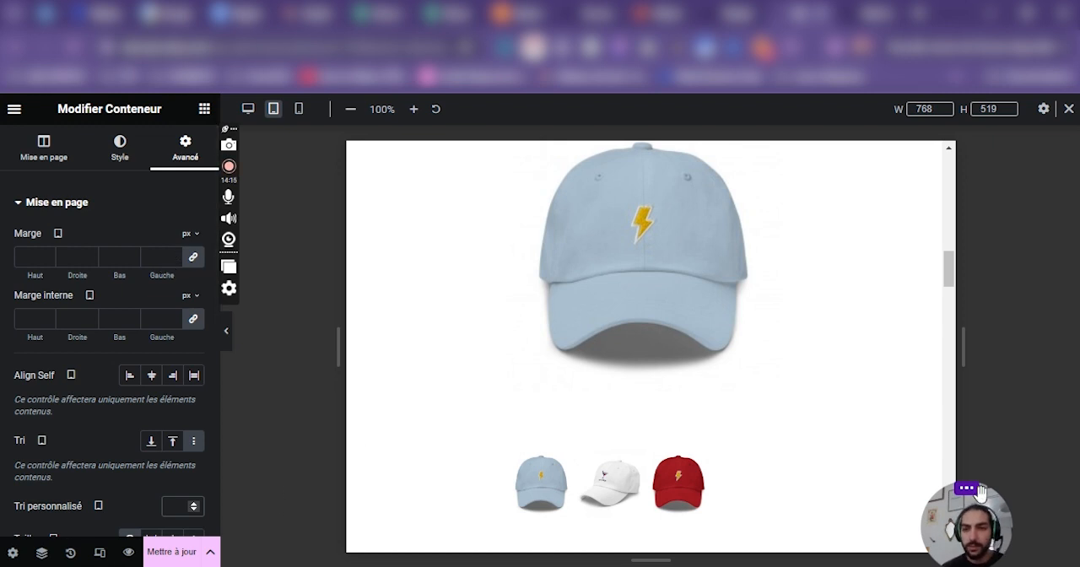
Switch to the mobile layout and examine the order of the product information, images and detailed description.
{"action": "scroll", "coordinate": [737, 377], "scroll_direction": "up", "scroll_amount": 10}
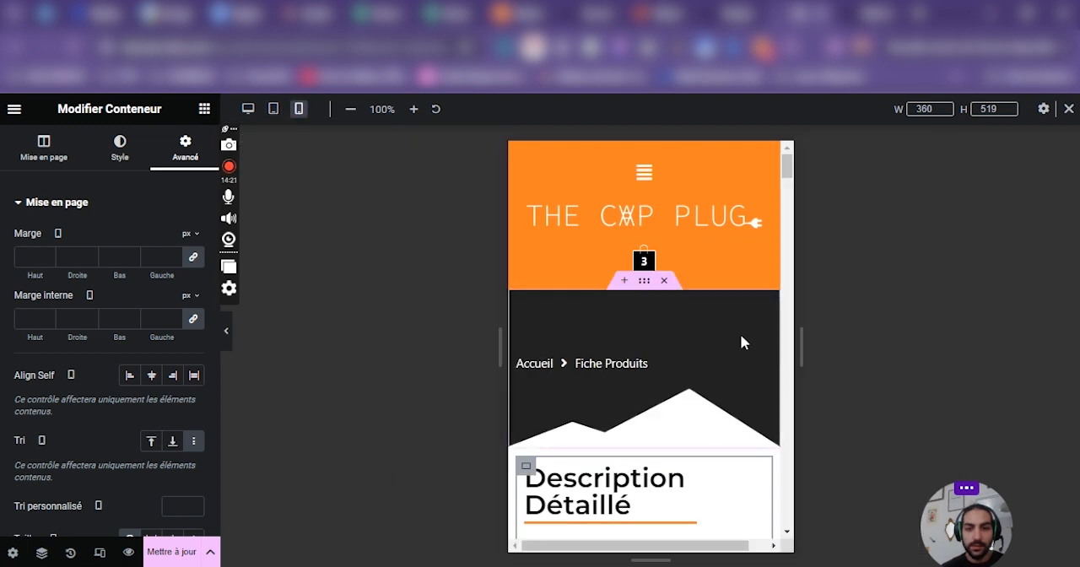
{"action": "scroll", "coordinate": [740, 333], "scroll_direction": "down", "scroll_amount": 10}
{"action": "left_click", "coordinate": [25, 150]}
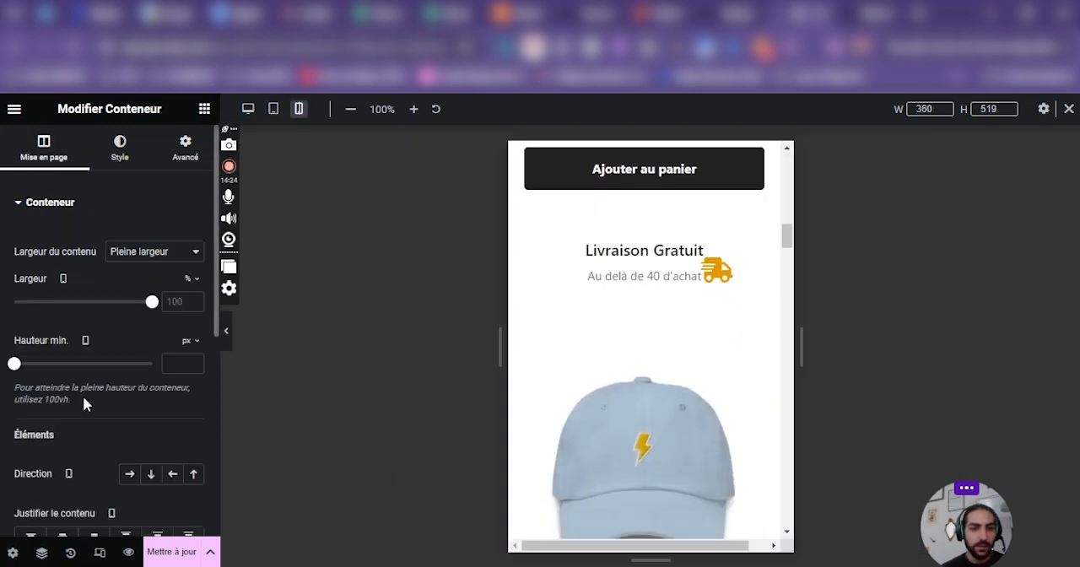
{"action": "mouse_move", "coordinate": [63, 281]}
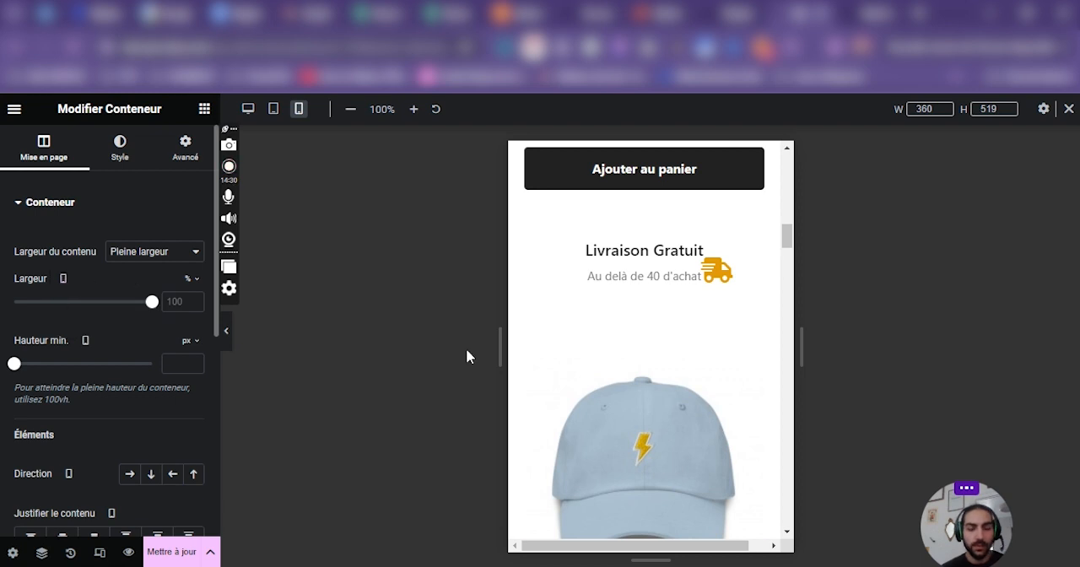
{"action": "scroll", "coordinate": [701, 357], "scroll_direction": "down", "scroll_amount": 5}
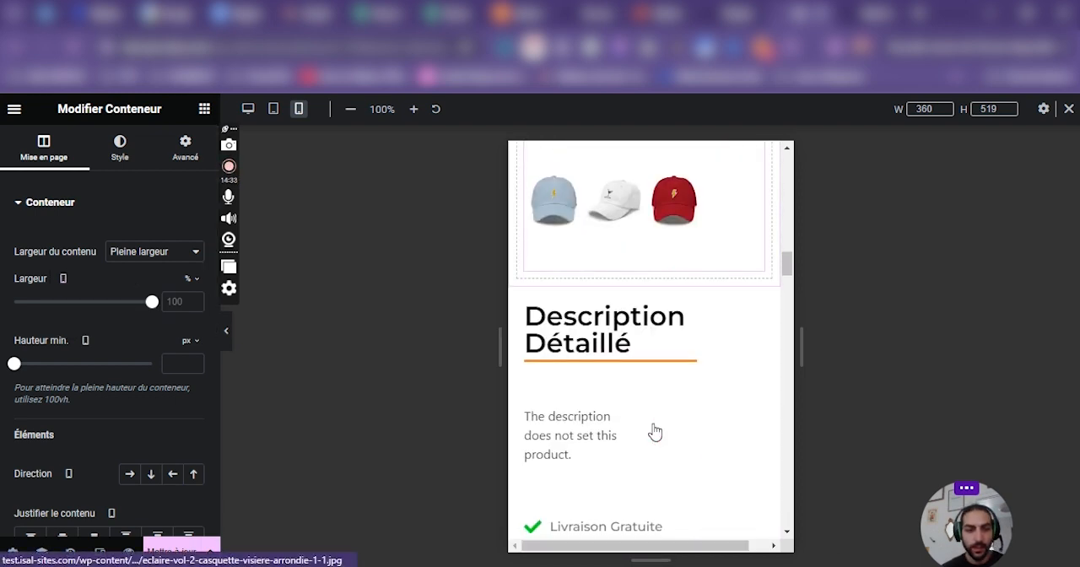
{"action": "scroll", "coordinate": [655, 432], "scroll_direction": "down", "scroll_amount": 3}
{"action": "scroll", "coordinate": [194, 373], "scroll_direction": "down", "scroll_amount": 4}
{"action": "scroll", "coordinate": [118, 420], "scroll_direction": "up", "scroll_amount": 4}
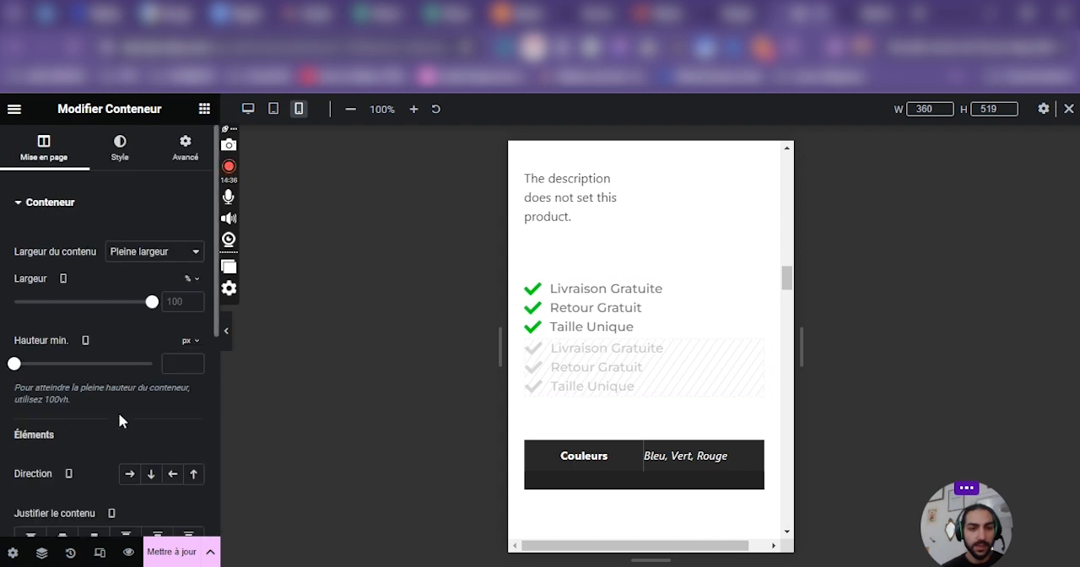
Open the detailed description column's Responsive settings and review the visibility note and the device-hiding options.
{"action": "left_click", "coordinate": [184, 157]}
{"action": "scroll", "coordinate": [87, 390], "scroll_direction": "down", "scroll_amount": 5}
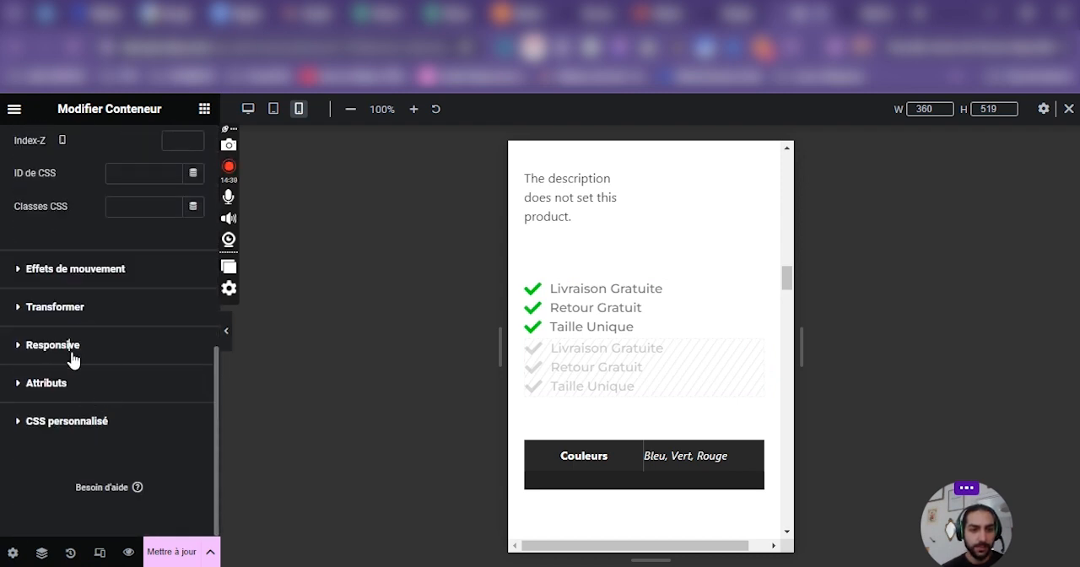
{"action": "left_click", "coordinate": [73, 357]}
{"action": "left_click_drag", "start_coordinate": [10, 371], "coordinate": [199, 408]}
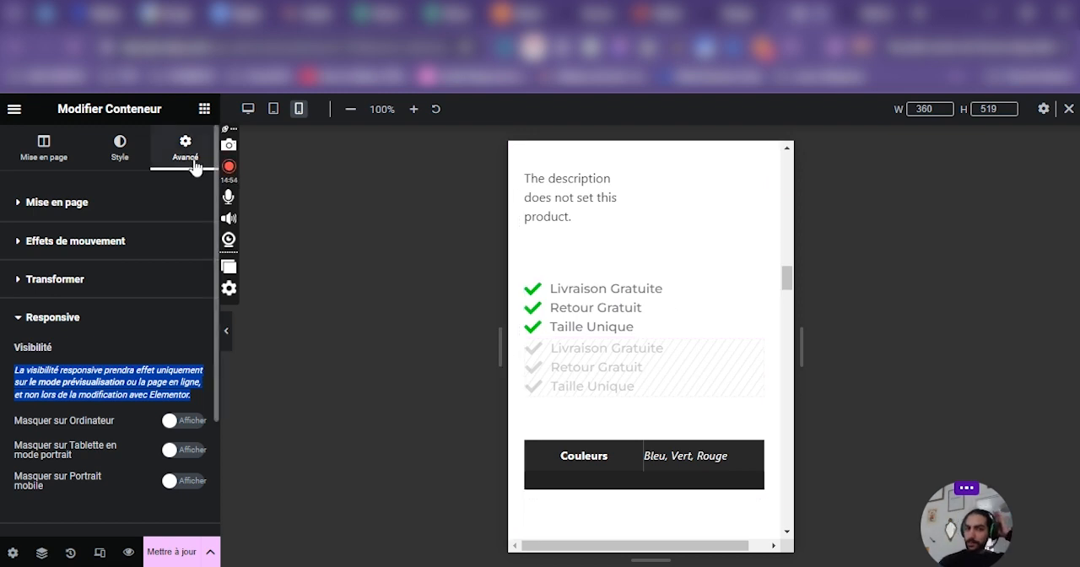
{"action": "scroll", "coordinate": [675, 299], "scroll_direction": "down", "scroll_amount": 1}
{"action": "scroll", "coordinate": [700, 312], "scroll_direction": "up", "scroll_amount": 4}
Try ordering the Description Détaillé title last in the mobile layout, clear that order and switch its Tri to Personnalisé.
{"action": "left_click", "coordinate": [525, 309]}
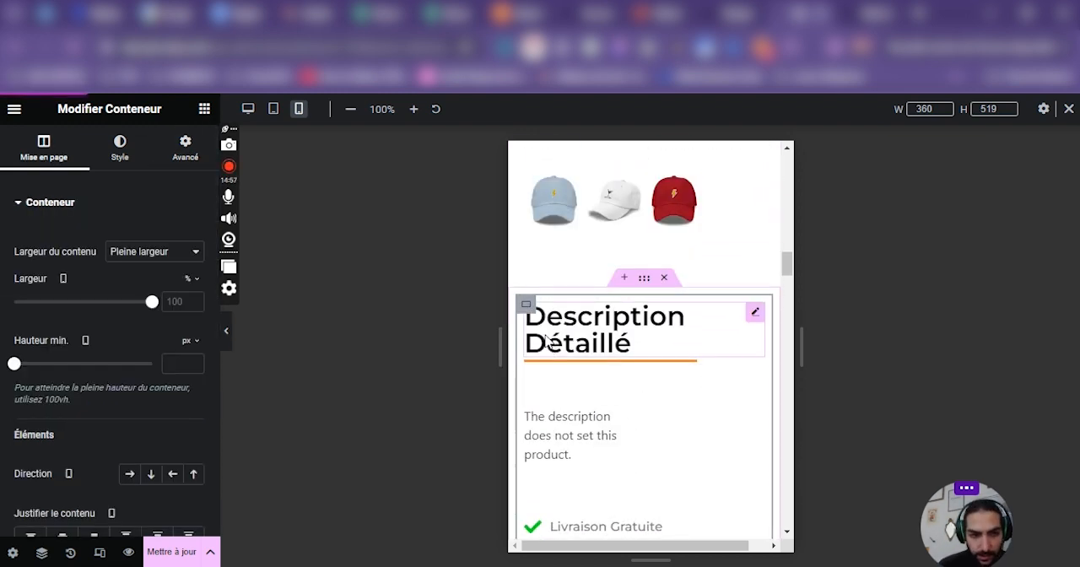
{"action": "left_click", "coordinate": [549, 342]}
{"action": "left_click", "coordinate": [183, 148]}
{"action": "scroll", "coordinate": [212, 439], "scroll_direction": "down", "scroll_amount": 1}
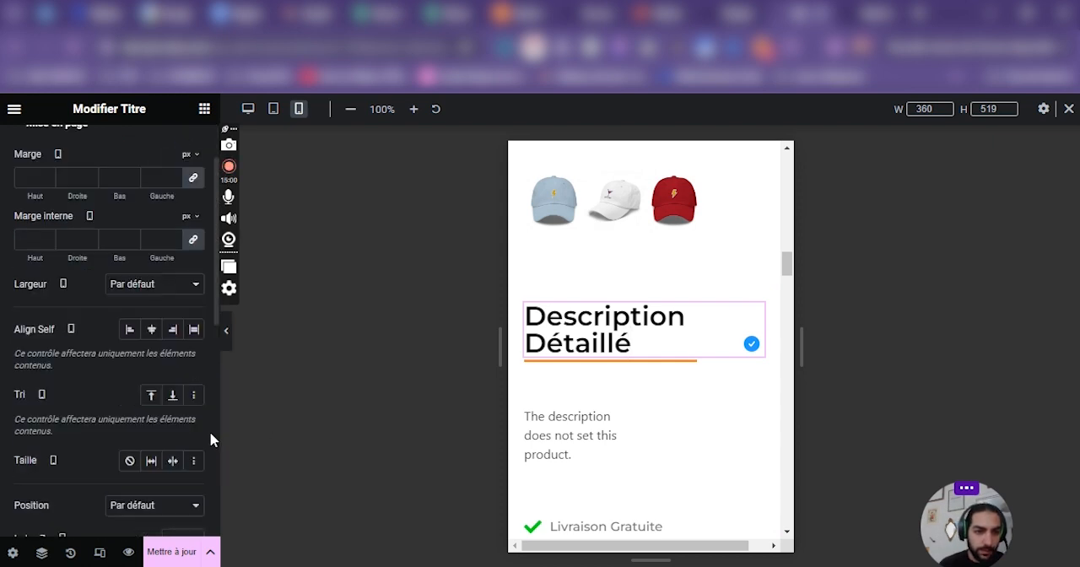
{"action": "left_click", "coordinate": [172, 394]}
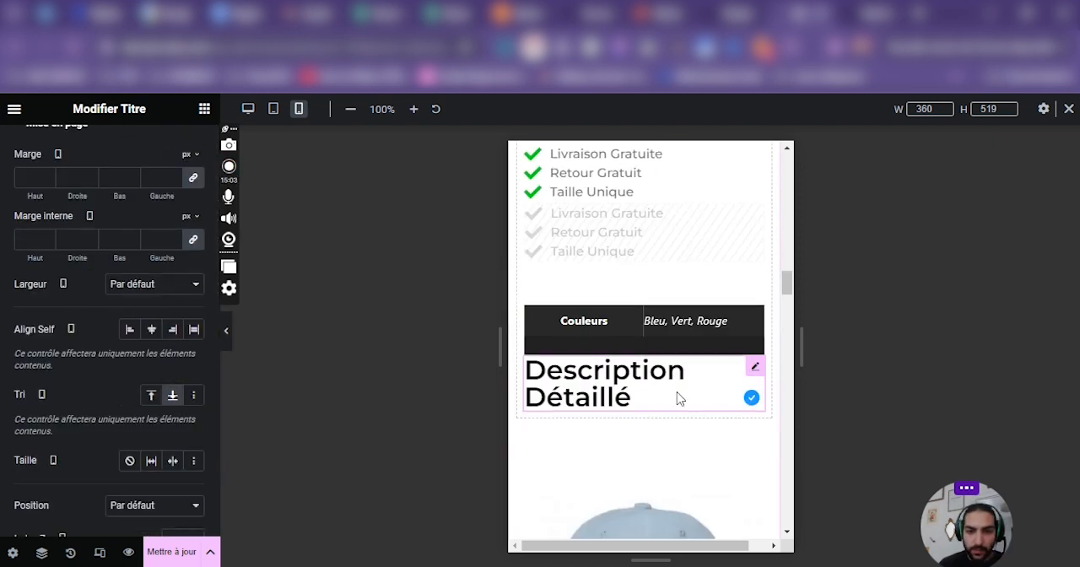
{"action": "left_click", "coordinate": [172, 395]}
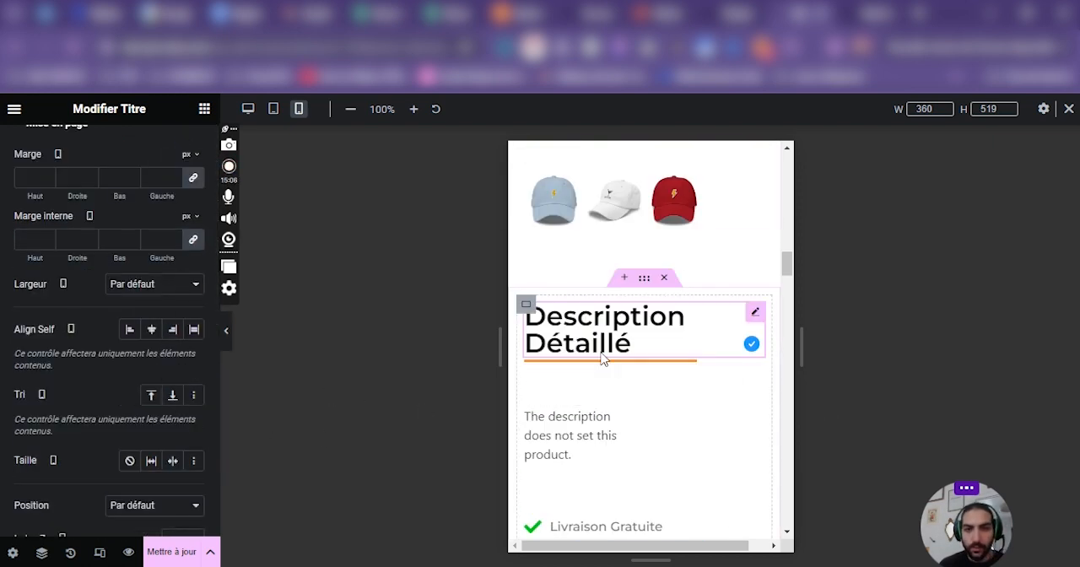
{"action": "left_click", "coordinate": [192, 397]}
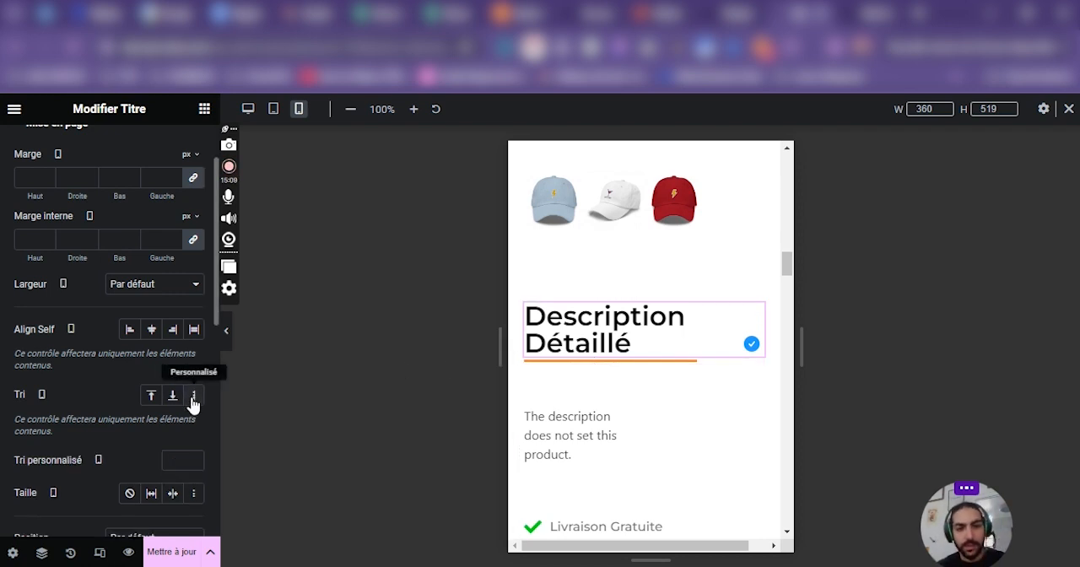
Inspect the settings of the separator, icon list and product description widgets in the mobile detailed description column.
{"action": "left_click", "coordinate": [588, 374]}
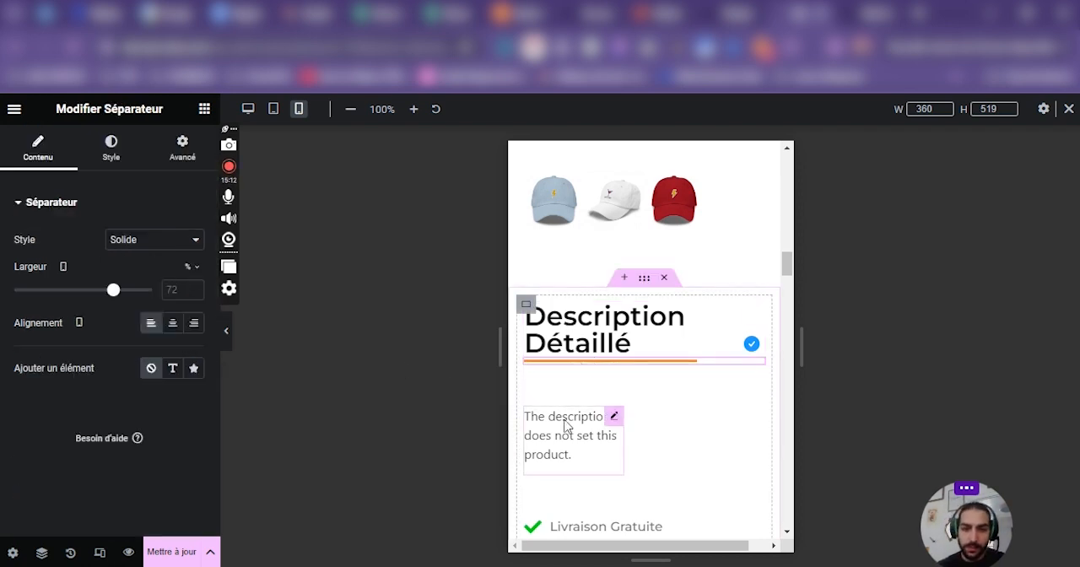
{"action": "left_click", "coordinate": [570, 426]}
{"action": "scroll", "coordinate": [590, 439], "scroll_direction": "down", "scroll_amount": 2}
{"action": "left_click", "coordinate": [593, 448]}
{"action": "scroll", "coordinate": [698, 422], "scroll_direction": "down", "scroll_amount": 3}
{"action": "scroll", "coordinate": [675, 421], "scroll_direction": "up", "scroll_amount": 4}
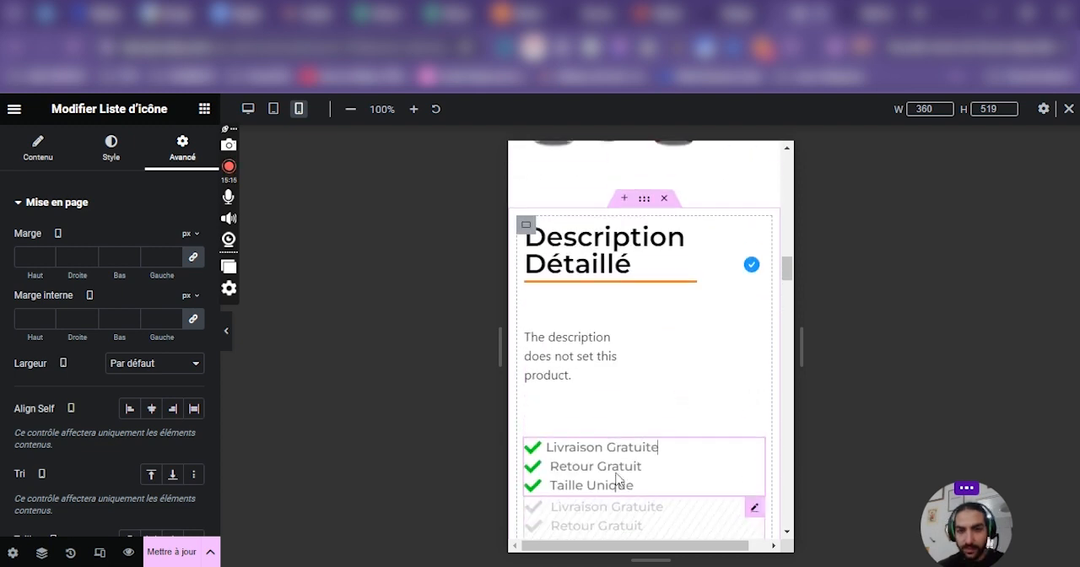
{"action": "left_click", "coordinate": [563, 359]}
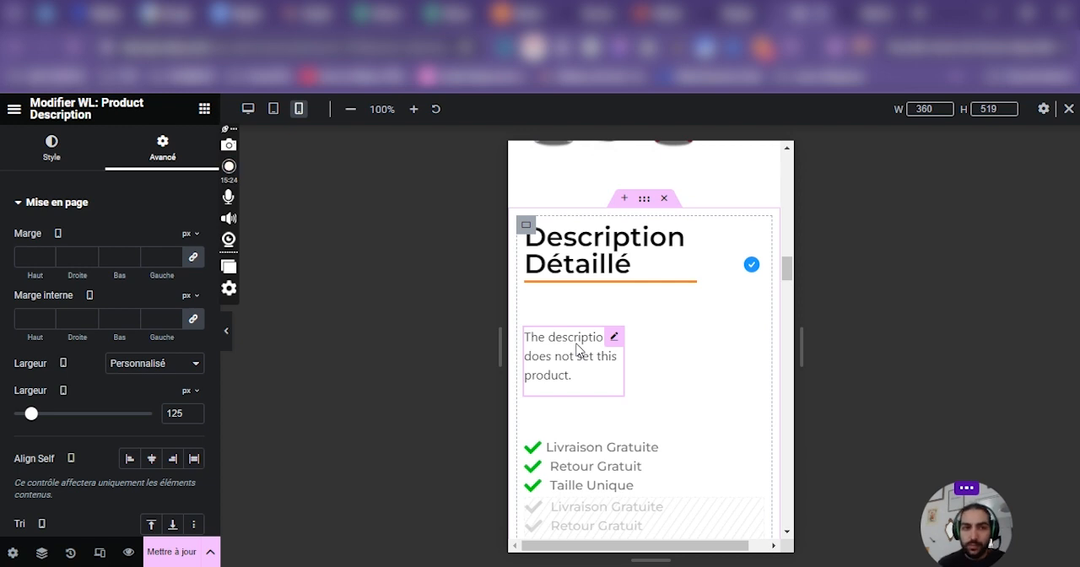
Switch to the desktop layout, save the page and check the lower detailed description section.
{"action": "left_click", "coordinate": [248, 109]}
{"action": "scroll", "coordinate": [599, 342], "scroll_direction": "up", "scroll_amount": 10}
{"action": "scroll", "coordinate": [590, 377], "scroll_direction": "down", "scroll_amount": 6}
{"action": "scroll", "coordinate": [653, 366], "scroll_direction": "up", "scroll_amount": 3}
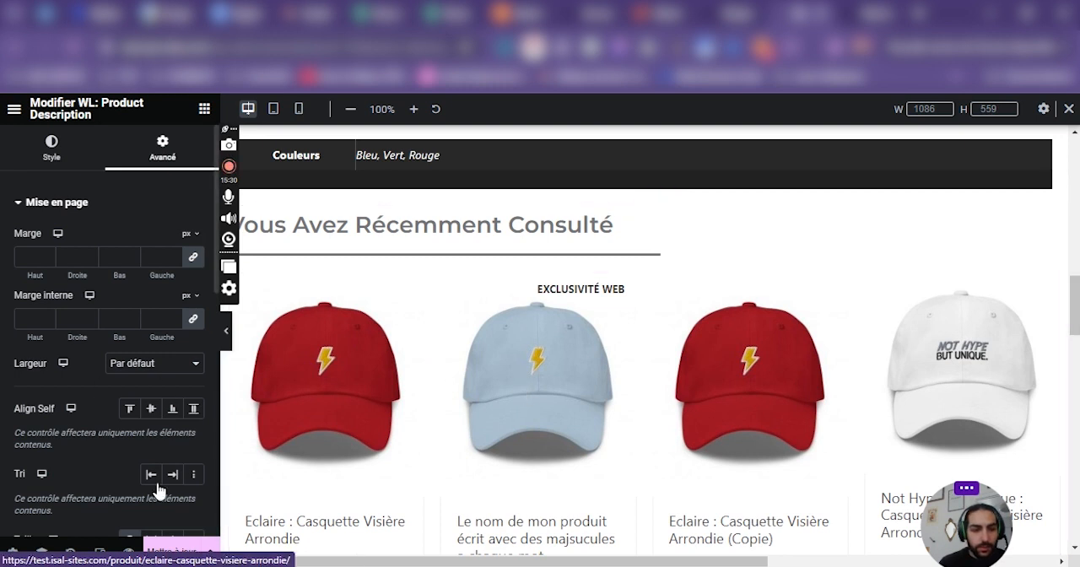
{"action": "scroll", "coordinate": [535, 350], "scroll_direction": "up", "scroll_amount": 4}
{"action": "scroll", "coordinate": [714, 381], "scroll_direction": "up", "scroll_amount": 2}
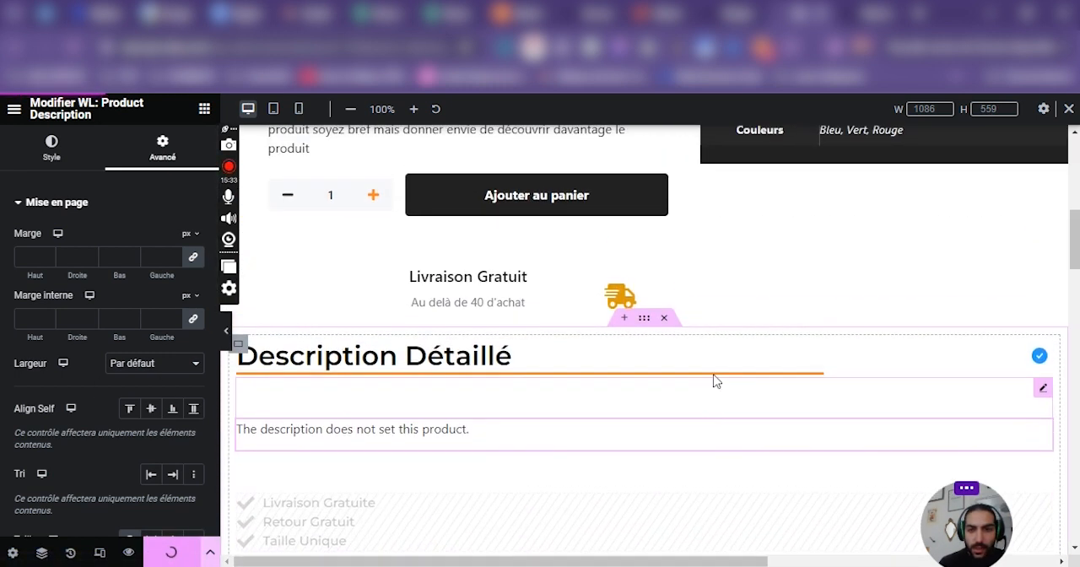
{"action": "scroll", "coordinate": [713, 381], "scroll_direction": "down", "scroll_amount": 1}
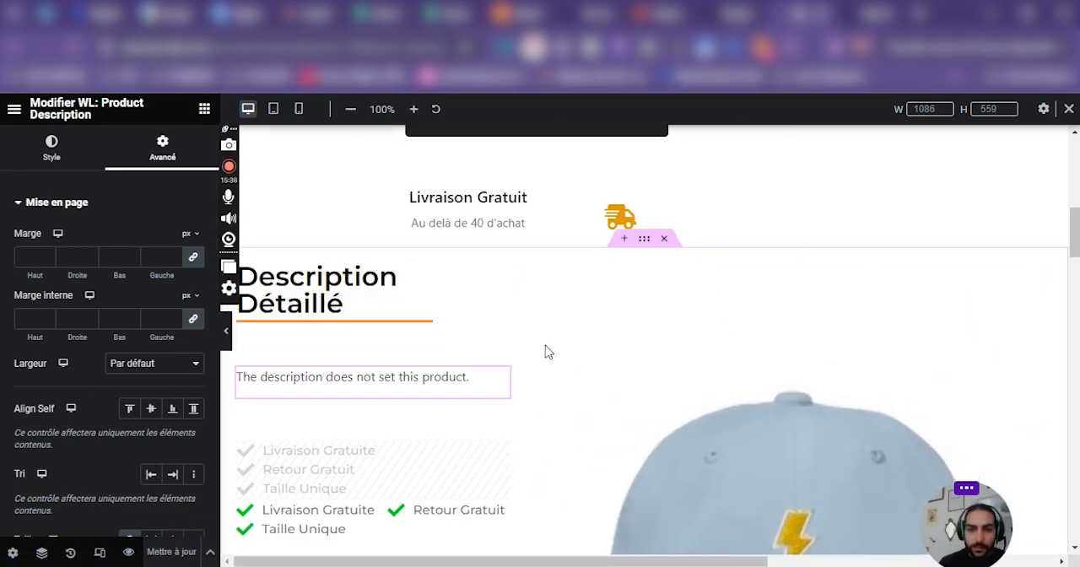
Set the desktop width of the lower section's detailed description text column to 50 %.
{"action": "left_click_drag", "start_coordinate": [549, 352], "coordinate": [620, 350]}
{"action": "left_click", "coordinate": [242, 265]}
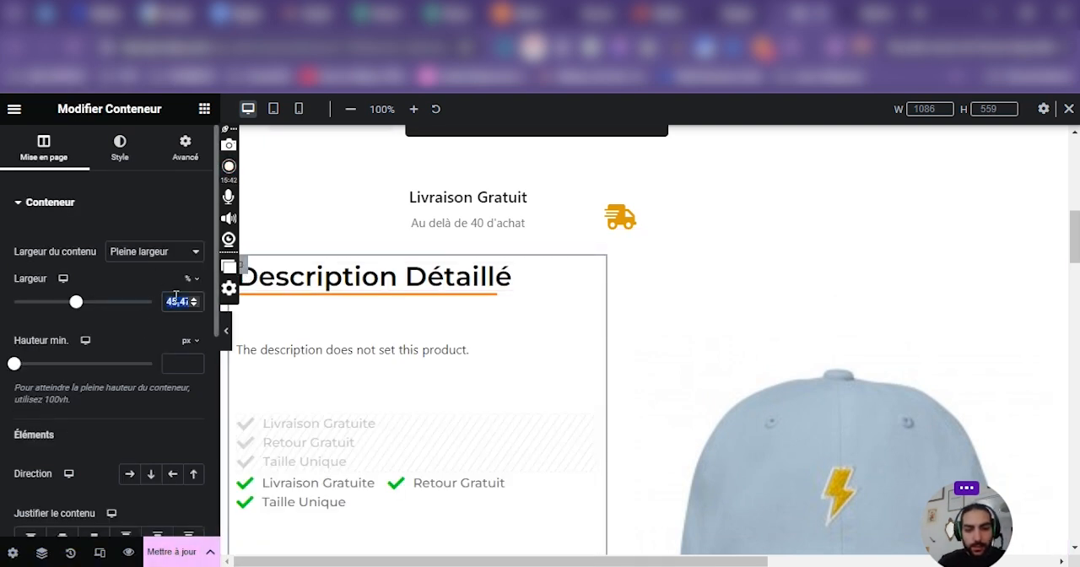
{"action": "type", "text": "100"}
{"action": "type", "text": "50"}
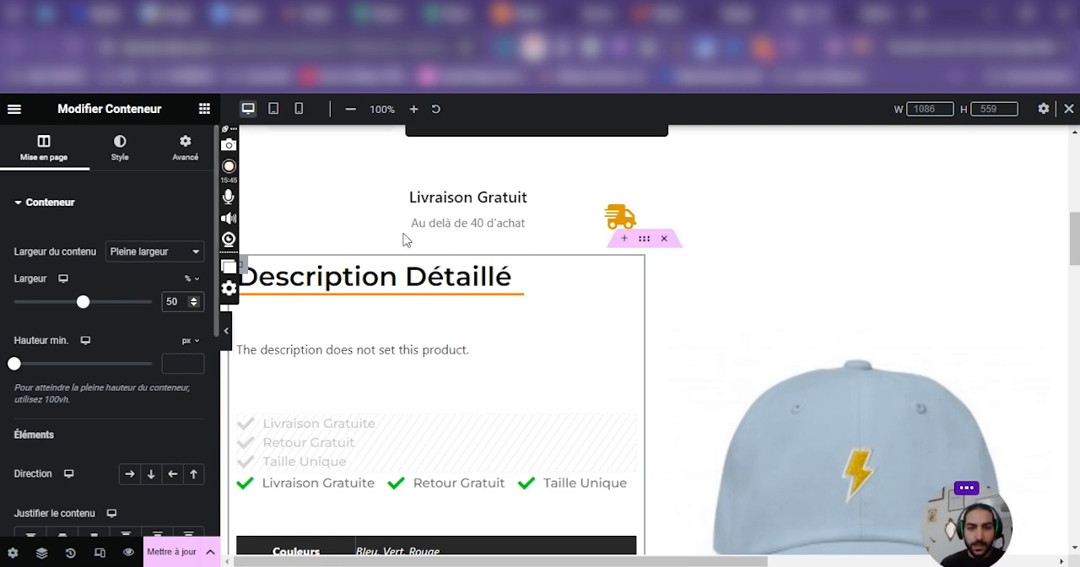
Set the desktop width of the lower section's product image column to 50 % and save the page.
{"action": "left_click", "coordinate": [676, 268]}
{"action": "left_click", "coordinate": [202, 297]}
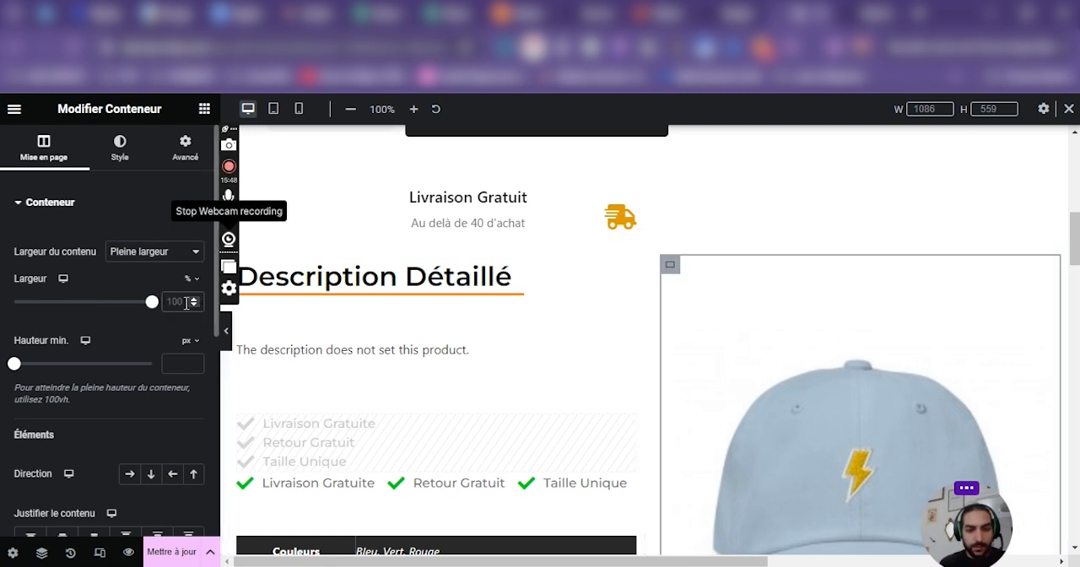
{"action": "type", "text": "50"}
{"action": "scroll", "coordinate": [420, 345], "scroll_direction": "down", "scroll_amount": 3}
{"action": "left_click", "coordinate": [174, 552]}
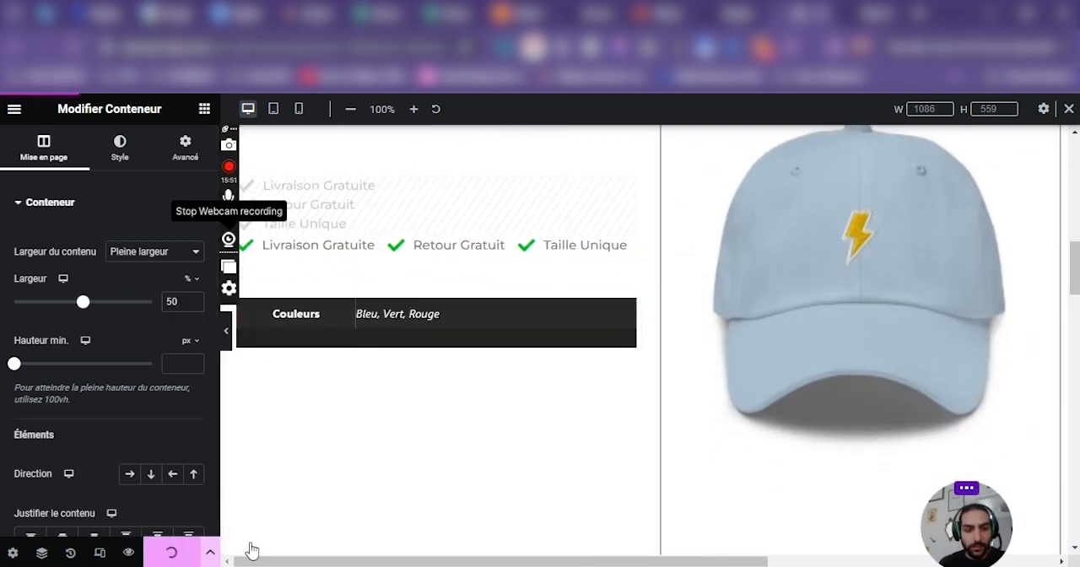
Examine the full desktop page width with the editing panel collapsed, restore the panel and review the top product section.
{"action": "left_click_drag", "start_coordinate": [672, 560], "coordinate": [1012, 561]}
{"action": "scroll", "coordinate": [790, 364], "scroll_direction": "up", "scroll_amount": 6}
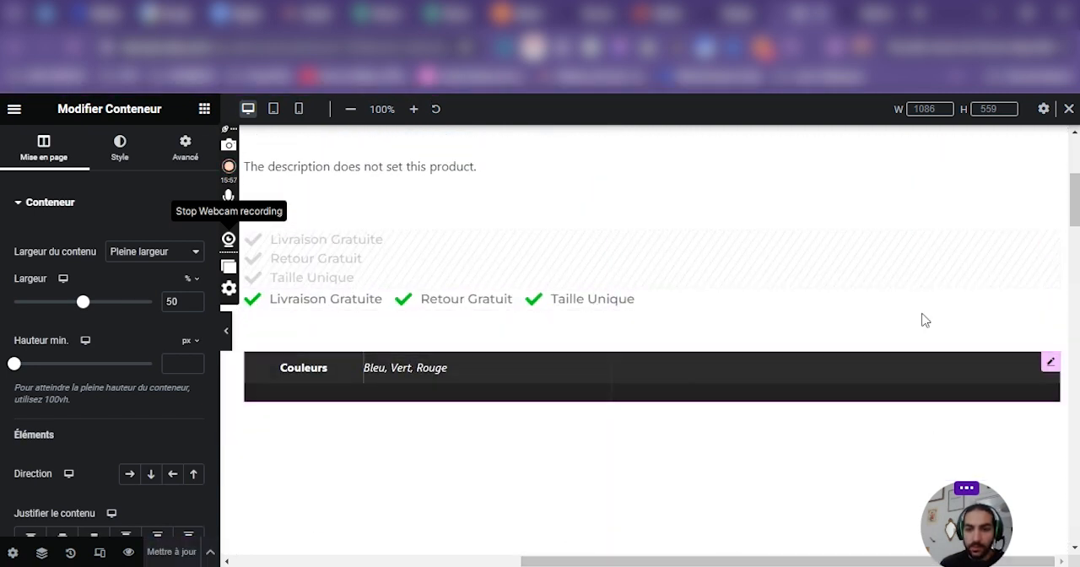
{"action": "left_click", "coordinate": [228, 333]}
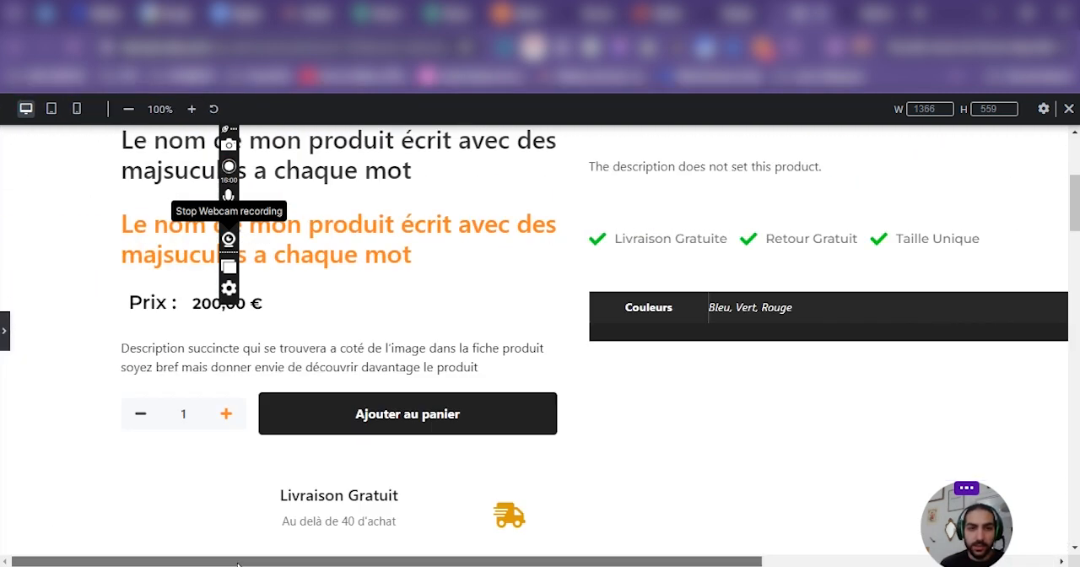
{"action": "scroll", "coordinate": [149, 535], "scroll_direction": "up", "scroll_amount": 4}
{"action": "left_click_drag", "start_coordinate": [369, 561], "coordinate": [202, 552]}
{"action": "left_click", "coordinate": [4, 330]}
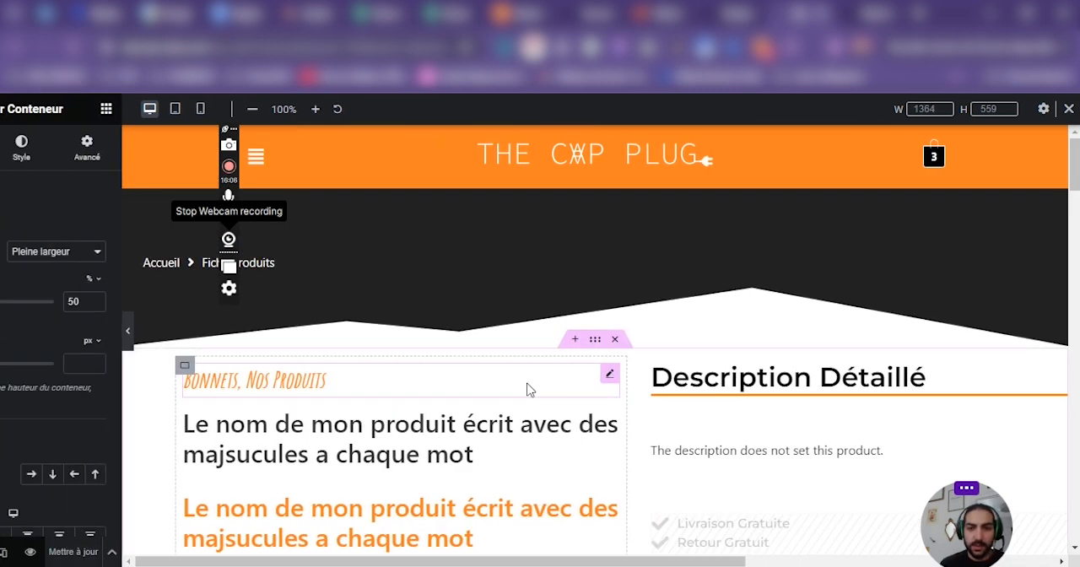
{"action": "scroll", "coordinate": [878, 362], "scroll_direction": "down", "scroll_amount": 4}
{"action": "scroll", "coordinate": [987, 356], "scroll_direction": "up", "scroll_amount": 4}
{"action": "scroll", "coordinate": [945, 342], "scroll_direction": "down", "scroll_amount": 1}
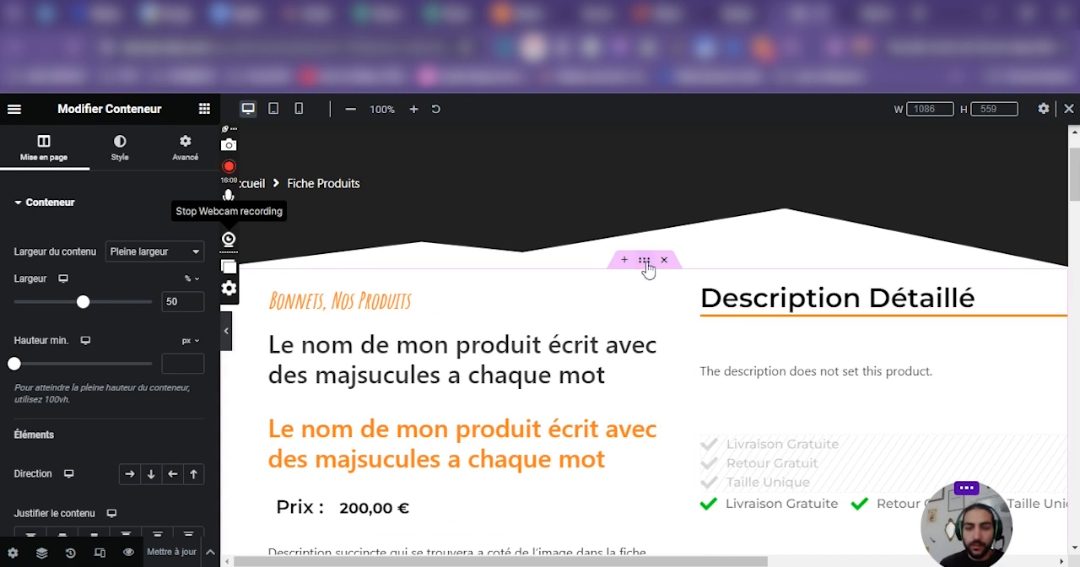
Select the top product section's container and open its Options supplémentaires settings.
{"action": "left_click", "coordinate": [647, 266]}
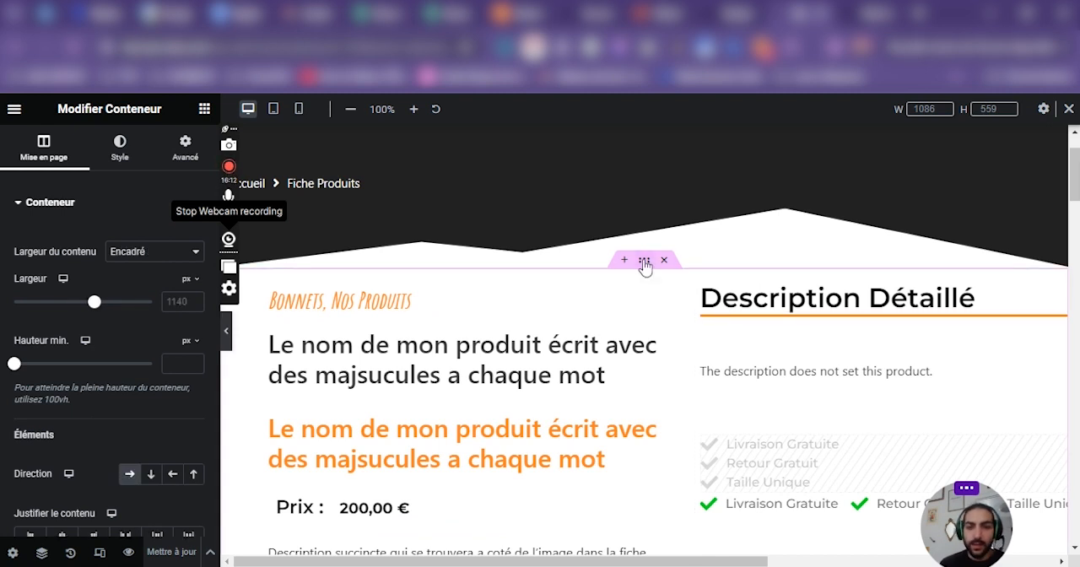
{"action": "scroll", "coordinate": [109, 431], "scroll_direction": "down", "scroll_amount": 5}
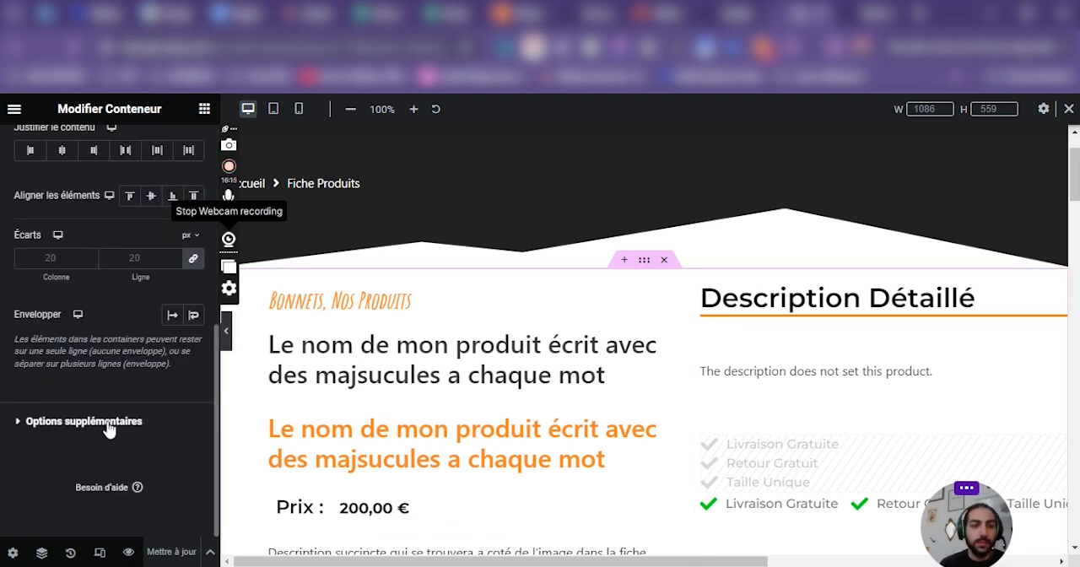
{"action": "left_click", "coordinate": [108, 426]}
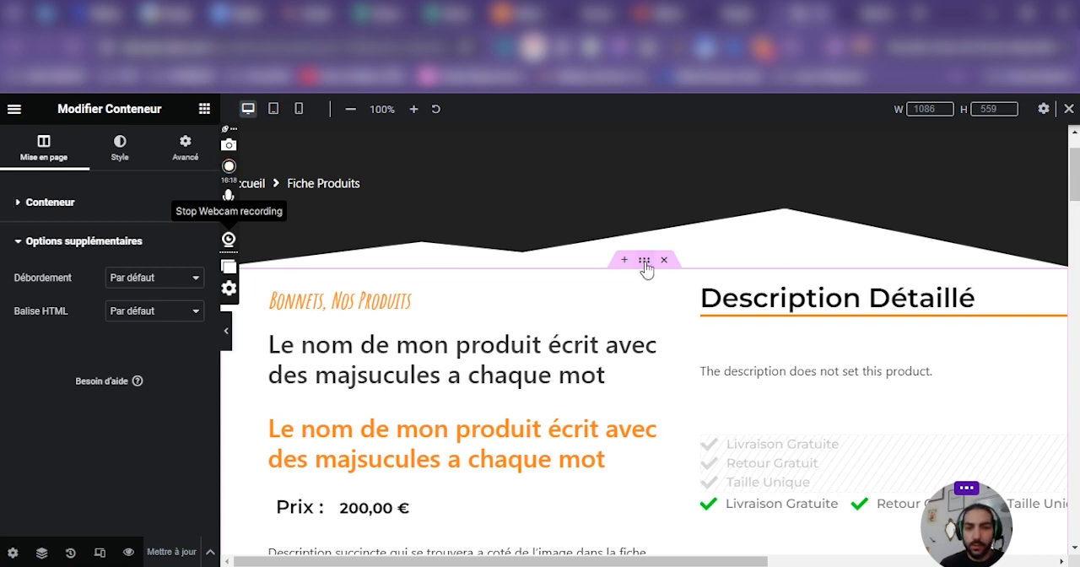
Try the Masqué overflow option on the top product section's container, preview the page at full width, and restore Par défaut.
{"action": "left_click", "coordinate": [134, 281]}
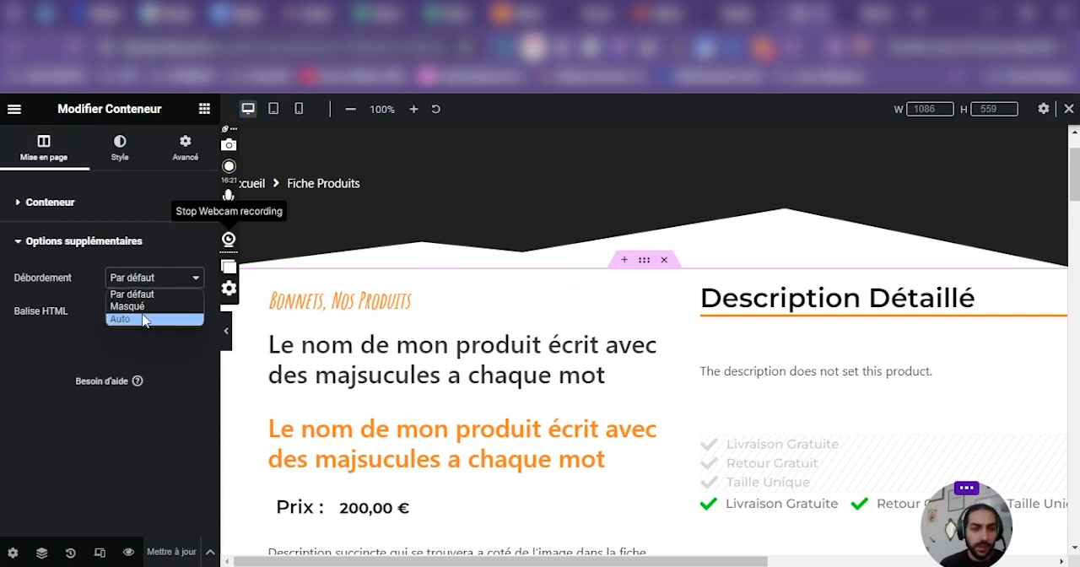
{"action": "left_click", "coordinate": [126, 304]}
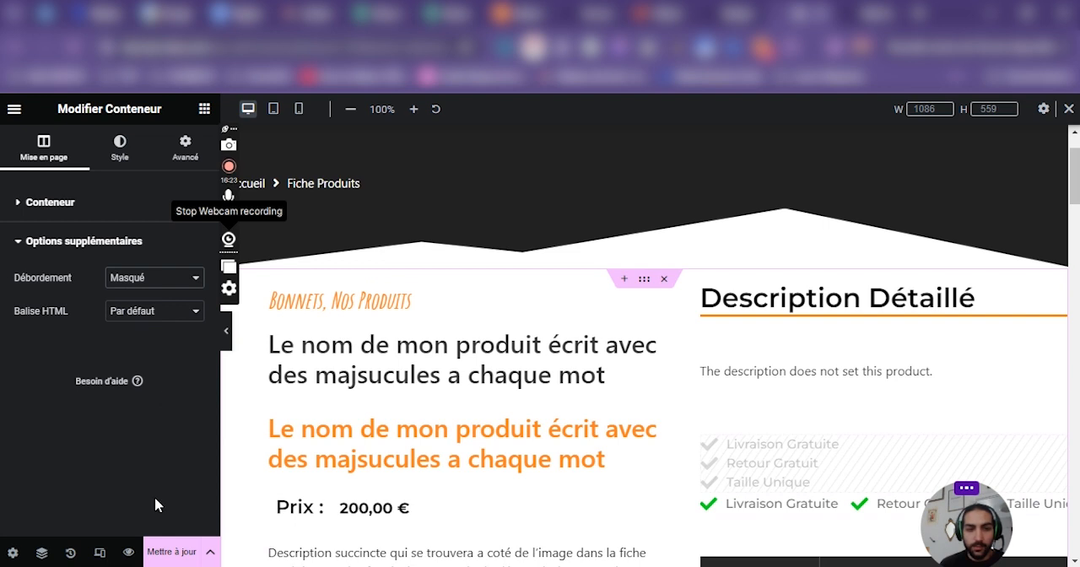
{"action": "left_click", "coordinate": [226, 331]}
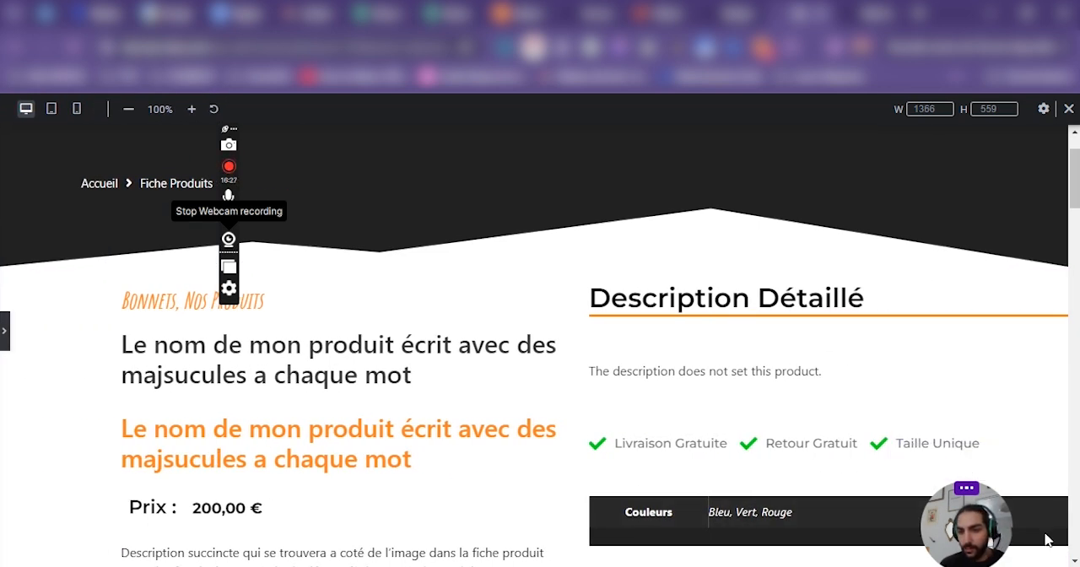
{"action": "left_click", "coordinate": [5, 330]}
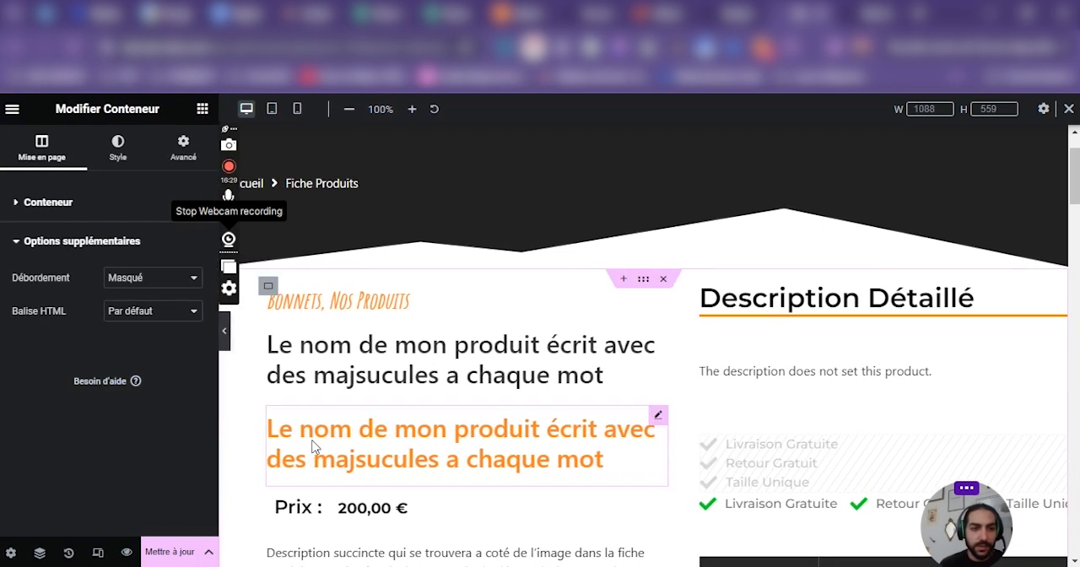
{"action": "left_click", "coordinate": [152, 277]}
{"action": "left_click", "coordinate": [149, 297]}
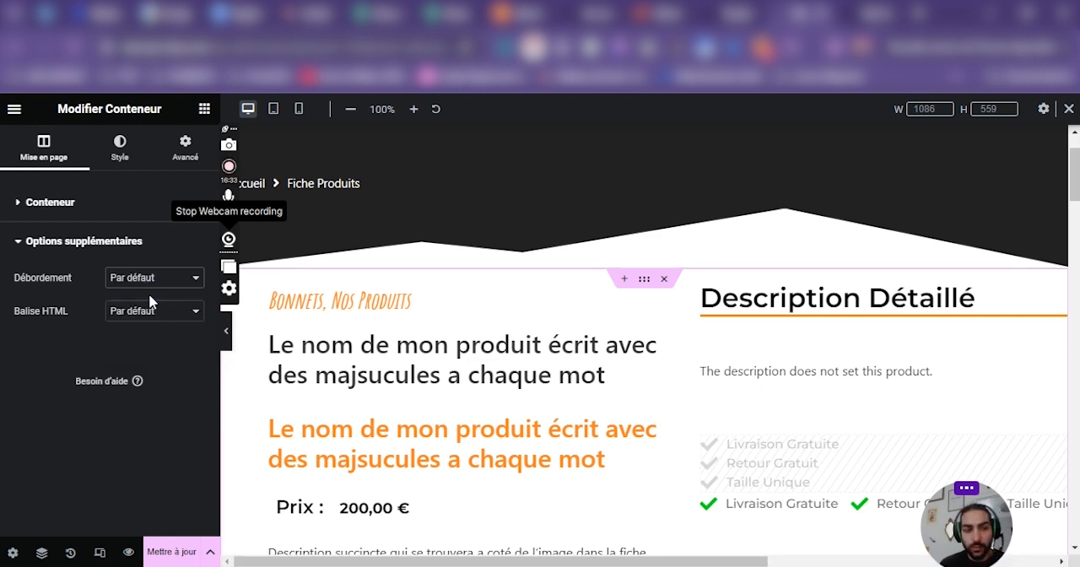
Delete the extra Description Détaillé column from the top product section and save the page.
{"action": "left_click_drag", "start_coordinate": [454, 562], "coordinate": [742, 564]}
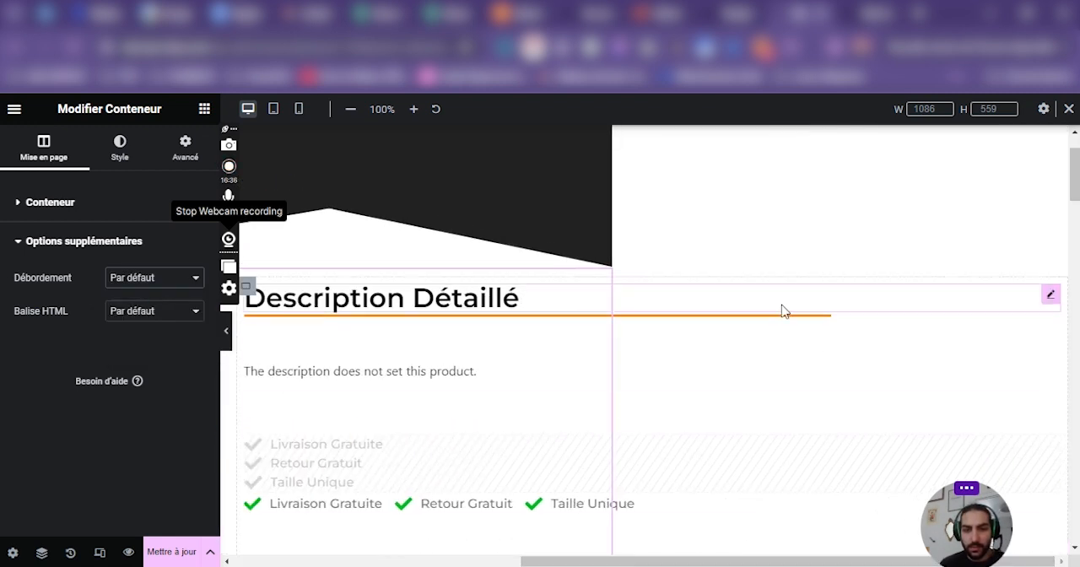
{"action": "left_click_drag", "start_coordinate": [1062, 309], "coordinate": [886, 332]}
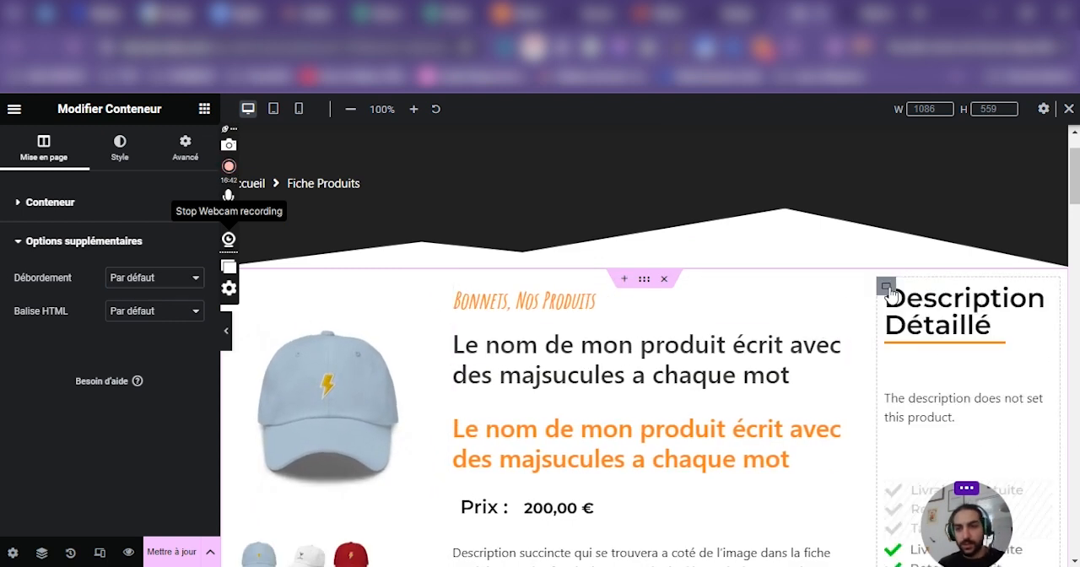
{"action": "right_click", "coordinate": [889, 338]}
{"action": "left_click", "coordinate": [918, 552]}
{"action": "scroll", "coordinate": [771, 357], "scroll_direction": "down", "scroll_amount": 10}
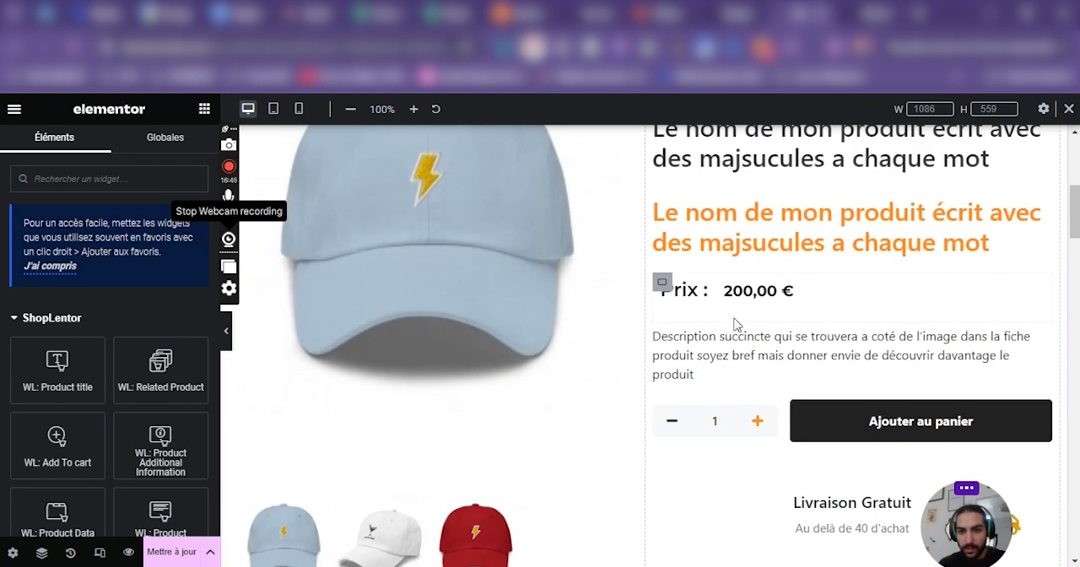
{"action": "left_click", "coordinate": [181, 553]}
Review the two-column top product section, select its container and display Elementor's general settings and page navigation options.
{"action": "scroll", "coordinate": [832, 419], "scroll_direction": "up", "scroll_amount": 10}
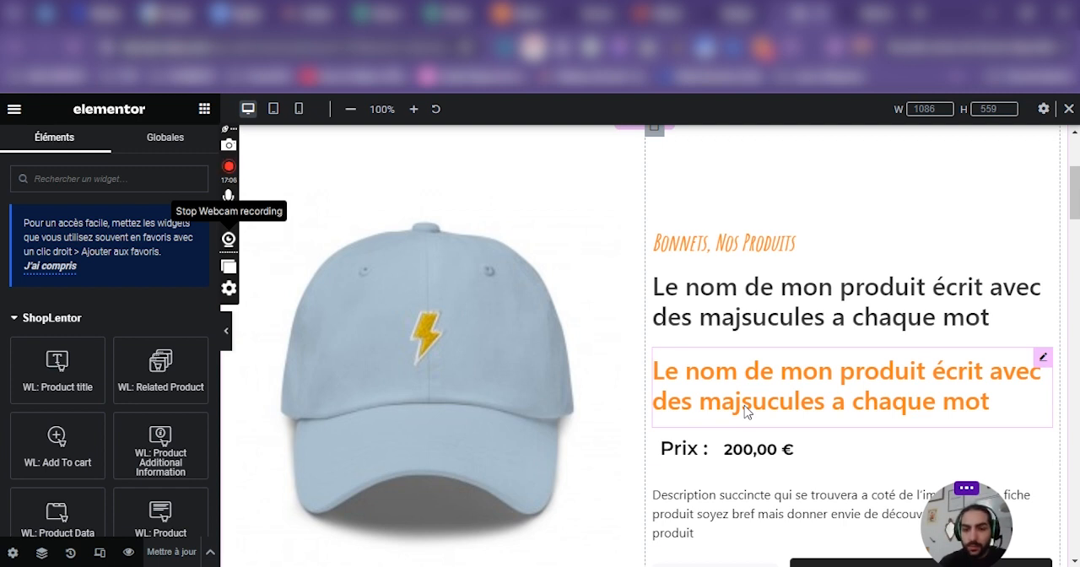
{"action": "scroll", "coordinate": [590, 380], "scroll_direction": "down", "scroll_amount": 4}
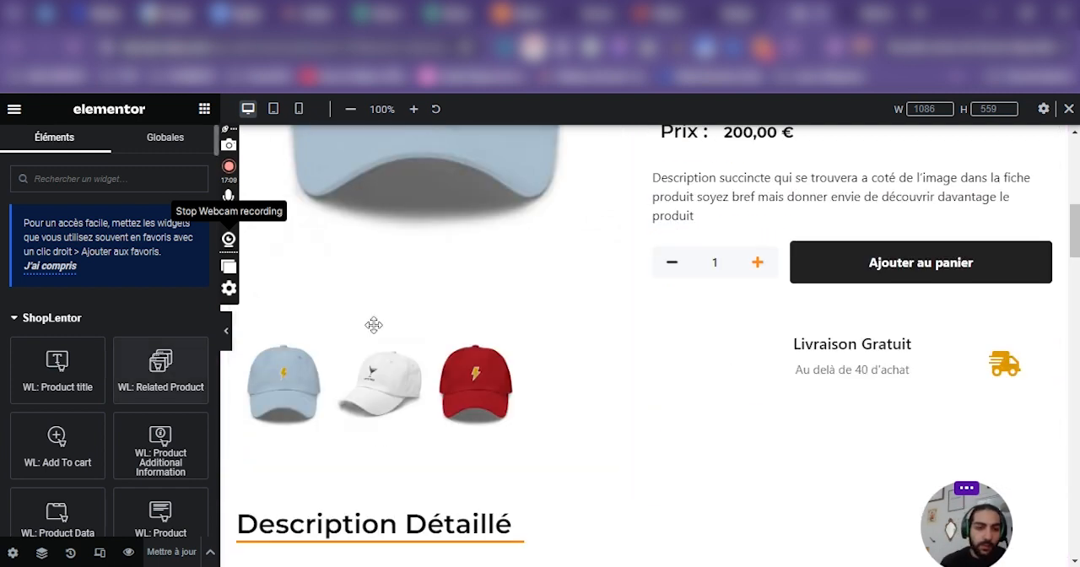
{"action": "scroll", "coordinate": [379, 320], "scroll_direction": "up", "scroll_amount": 5}
{"action": "left_click", "coordinate": [643, 205]}
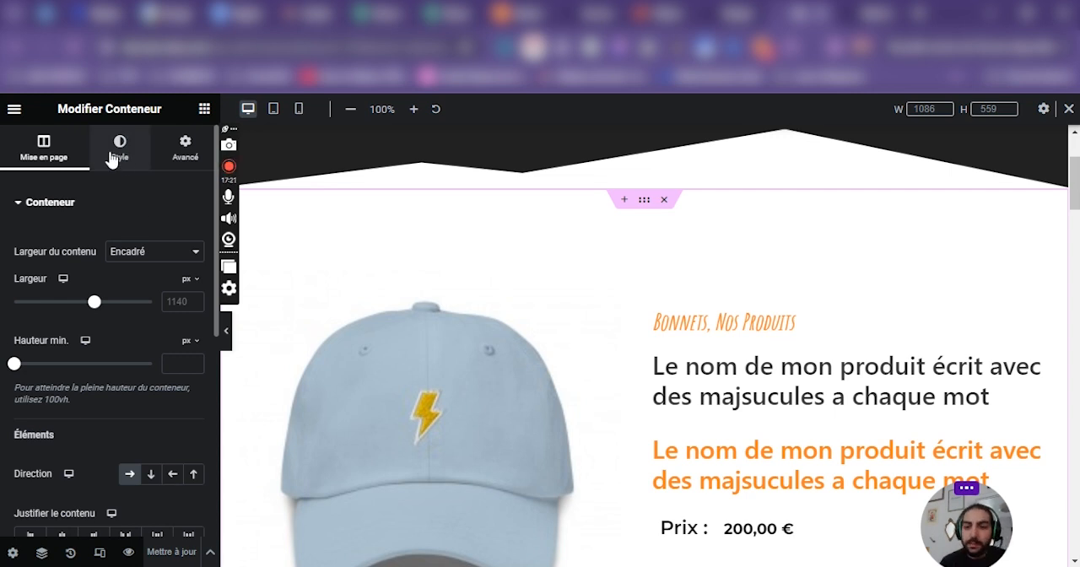
{"action": "left_click", "coordinate": [10, 109]}
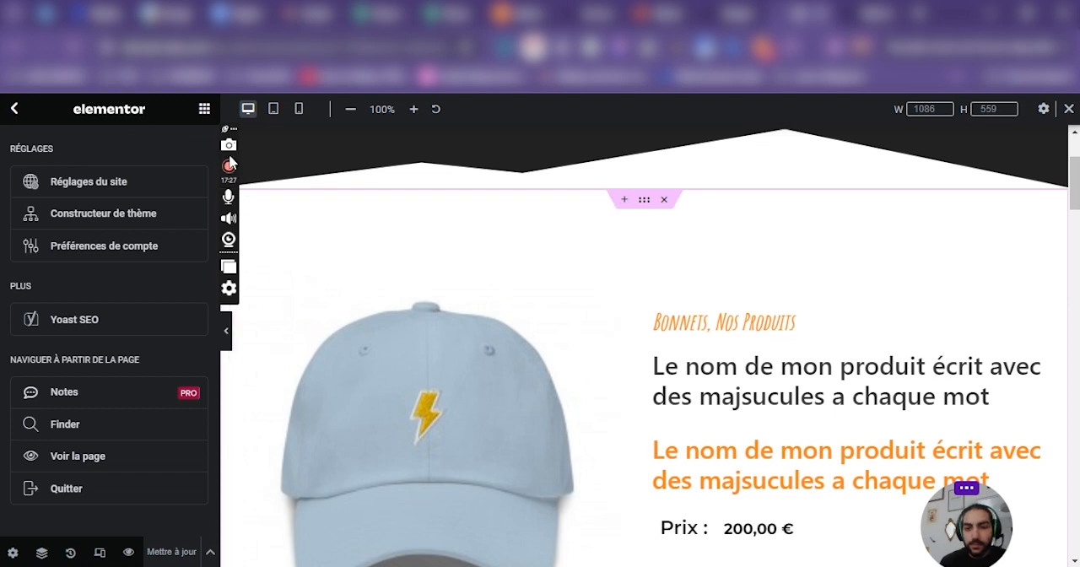